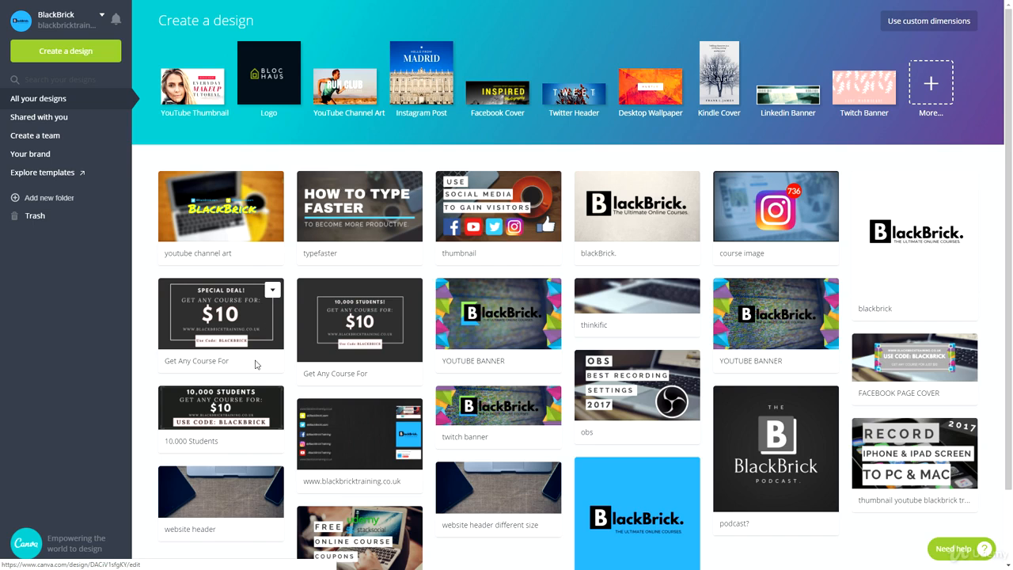
Step: Open the typefaster design and add a blank second page
{"action": "left_click", "coordinate": [331, 224]}
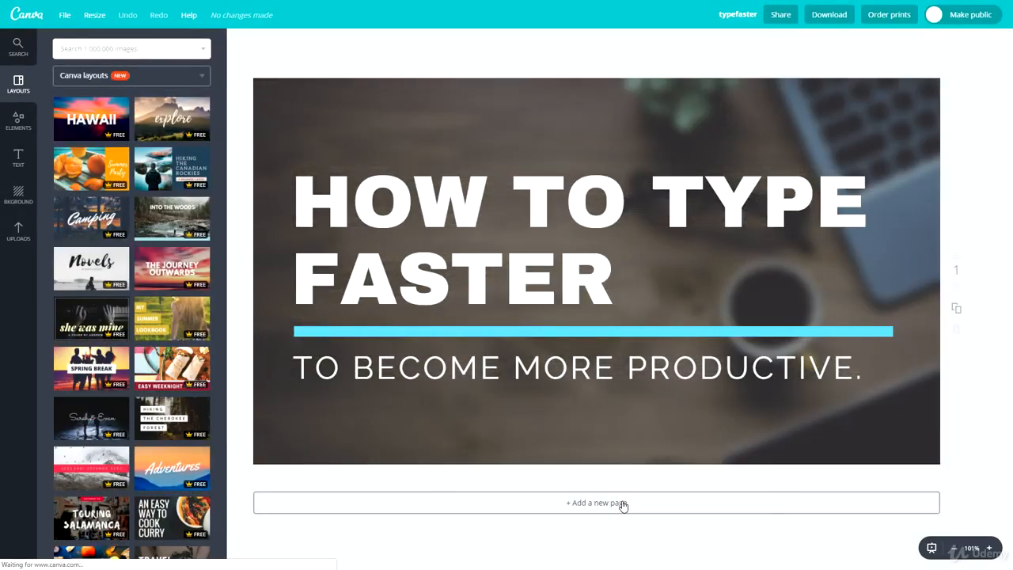
{"action": "left_click", "coordinate": [625, 503]}
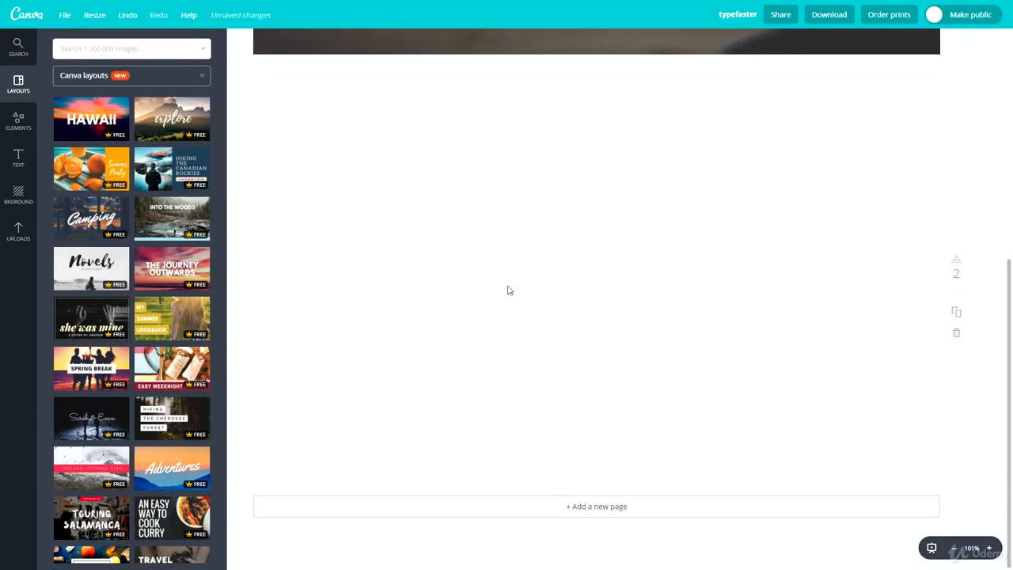
{"action": "scroll", "coordinate": [507, 289], "scroll_direction": "up", "scroll_amount": 5}
{"action": "scroll", "coordinate": [517, 412], "scroll_direction": "down", "scroll_amount": 4}
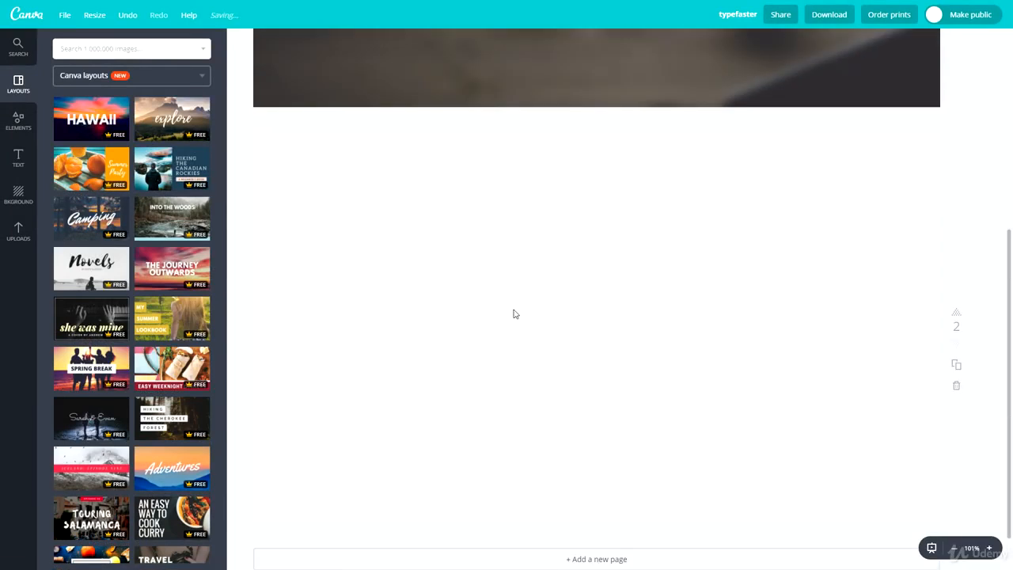
{"action": "scroll", "coordinate": [372, 340], "scroll_direction": "down", "scroll_amount": 1}
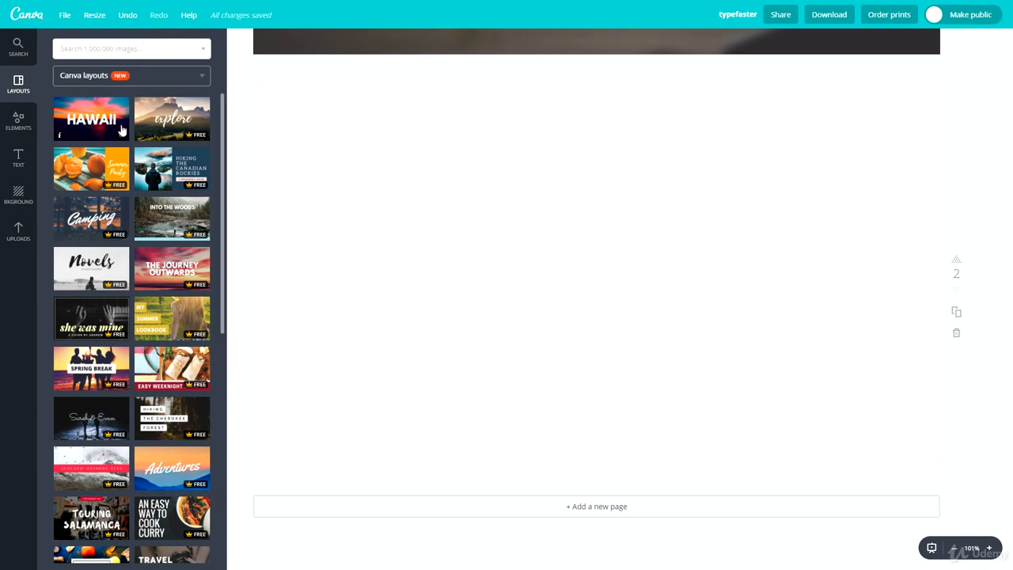
Step: Apply the "Hiking the Cherokee Forest" layout to page 2
{"action": "scroll", "coordinate": [123, 142], "scroll_direction": "down", "scroll_amount": 10}
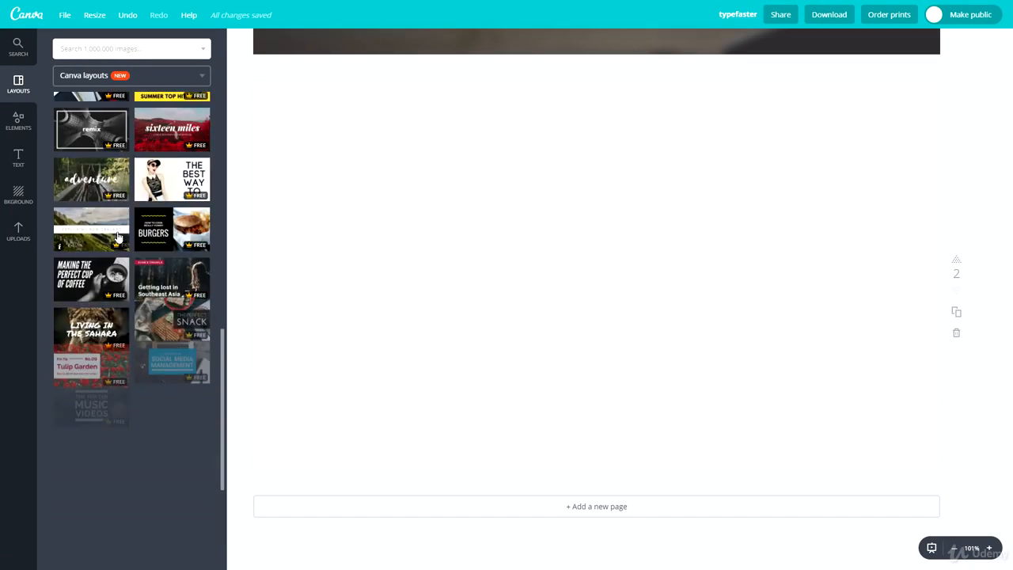
{"action": "scroll", "coordinate": [123, 327], "scroll_direction": "down", "scroll_amount": 3}
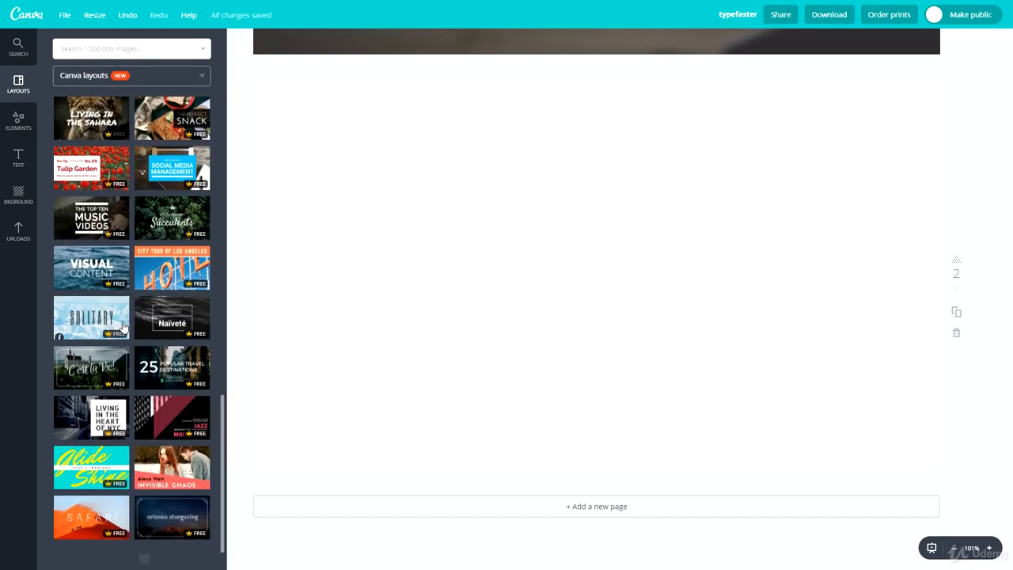
{"action": "scroll", "coordinate": [89, 347], "scroll_direction": "down", "scroll_amount": 2}
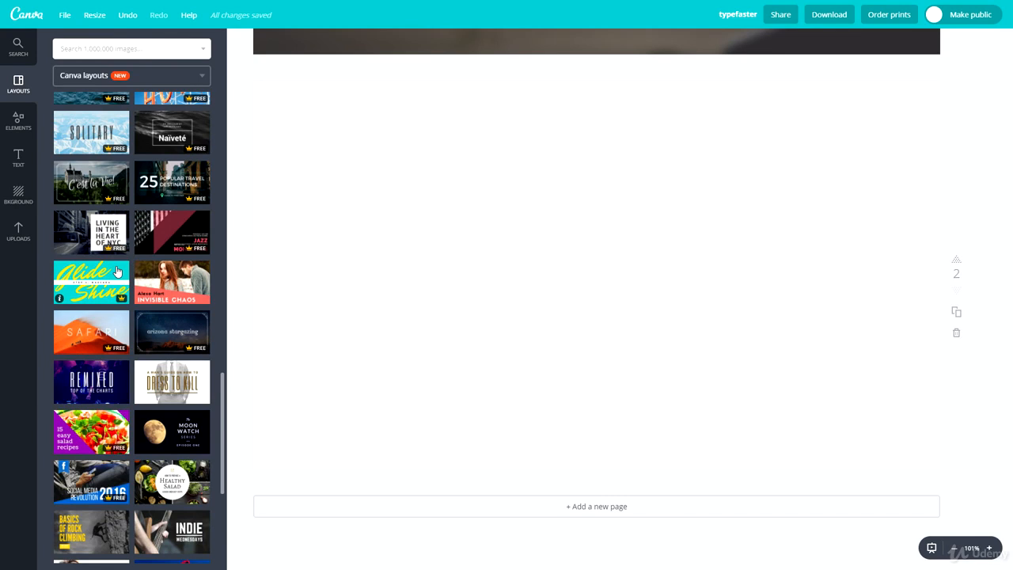
{"action": "scroll", "coordinate": [116, 272], "scroll_direction": "up", "scroll_amount": 8}
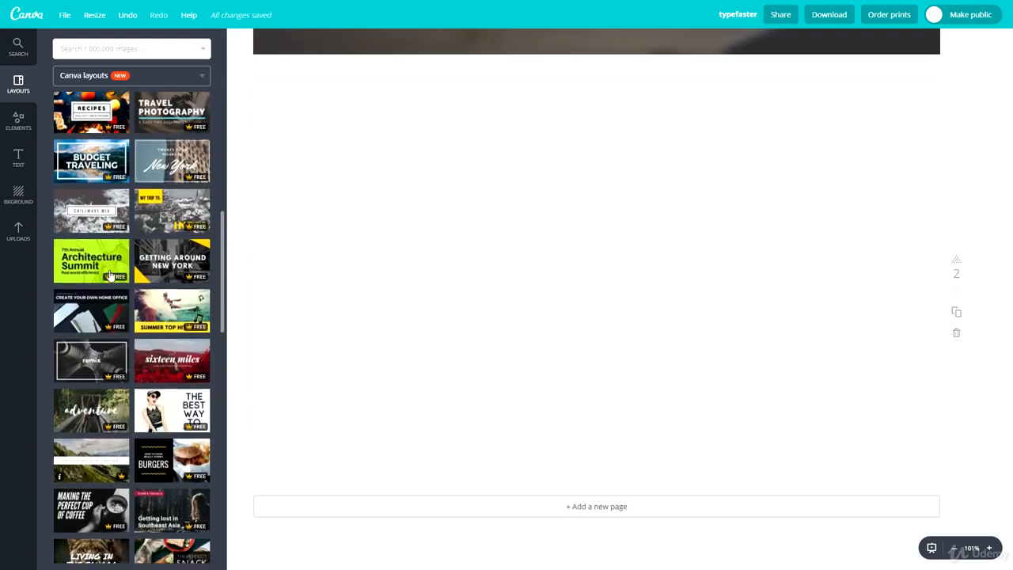
{"action": "scroll", "coordinate": [111, 275], "scroll_direction": "up", "scroll_amount": 5}
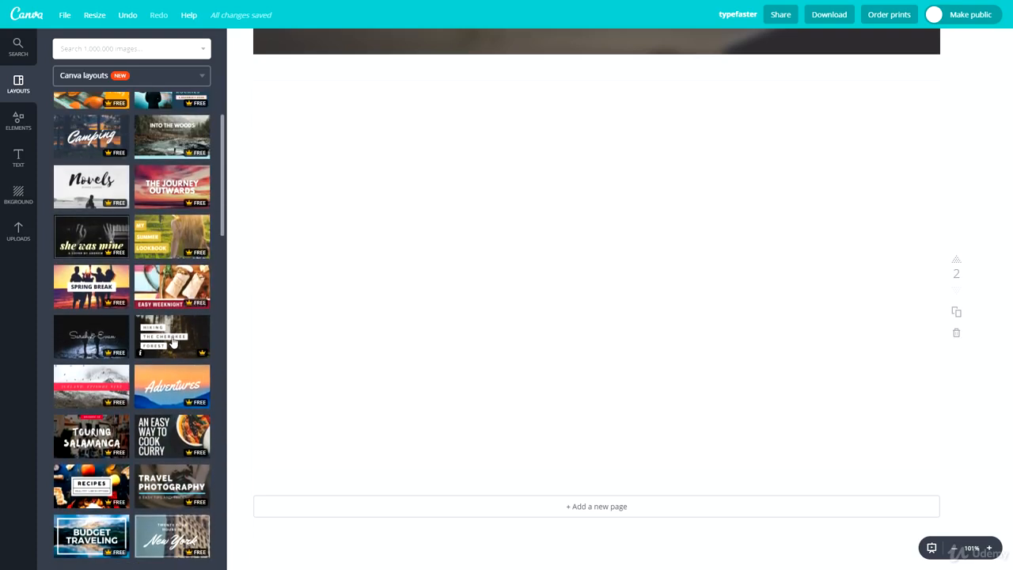
{"action": "left_click", "coordinate": [172, 336]}
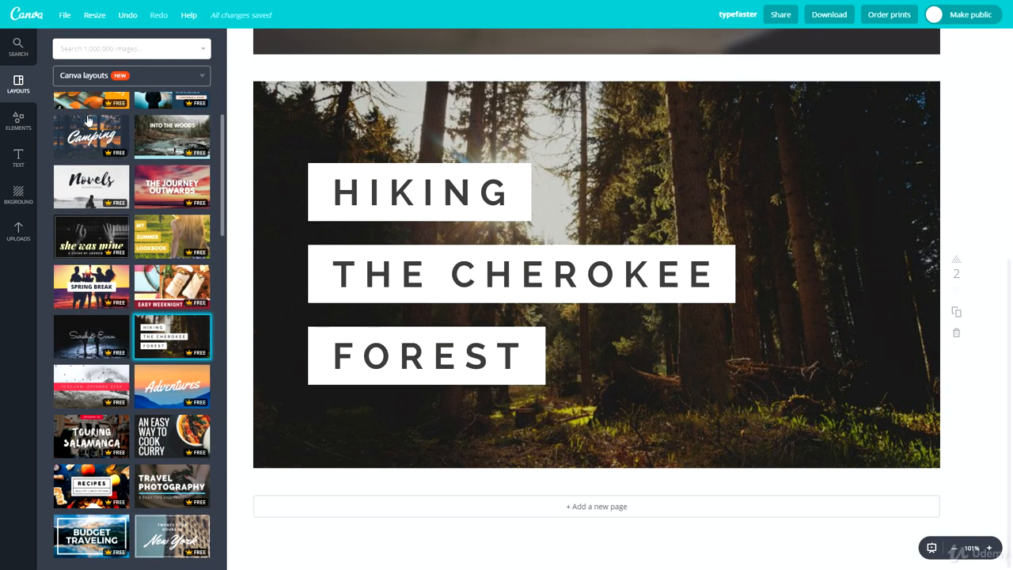
Step: Give page 2 the textured black background and delete the forest photo together with its empty image grid
{"action": "left_click", "coordinate": [26, 188]}
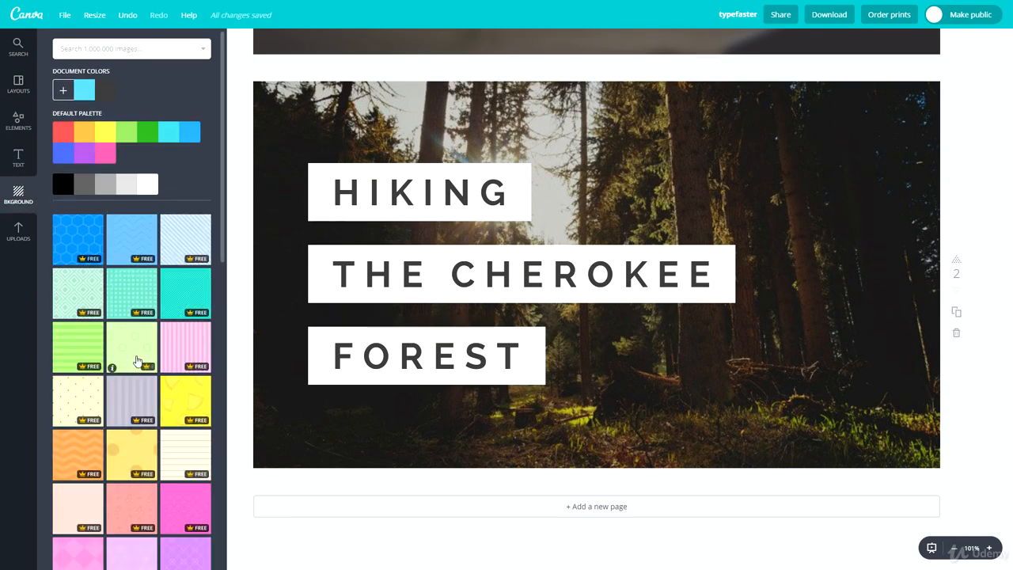
{"action": "scroll", "coordinate": [58, 285], "scroll_direction": "down", "scroll_amount": 4}
{"action": "scroll", "coordinate": [88, 236], "scroll_direction": "down", "scroll_amount": 3}
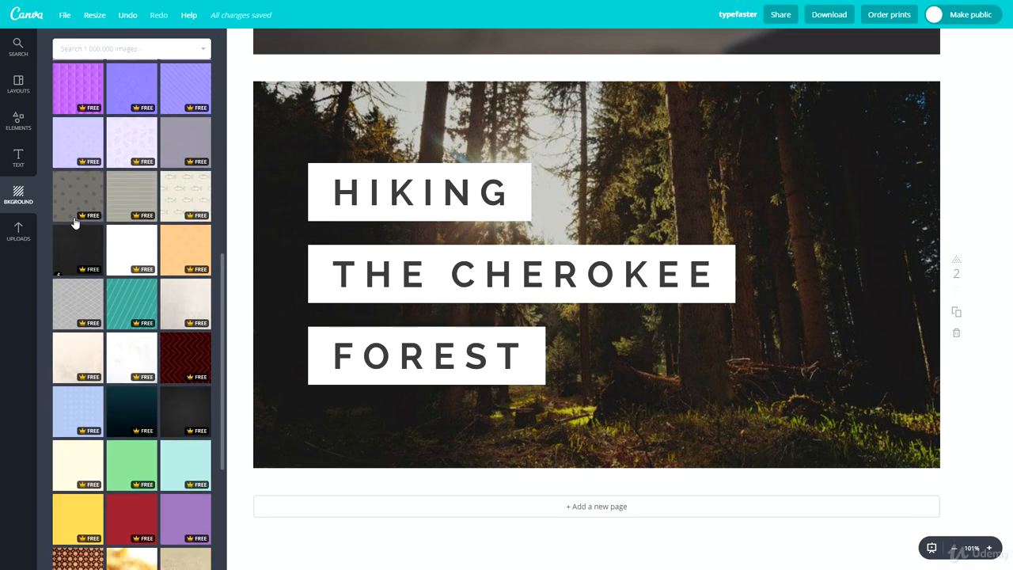
{"action": "left_click", "coordinate": [76, 238]}
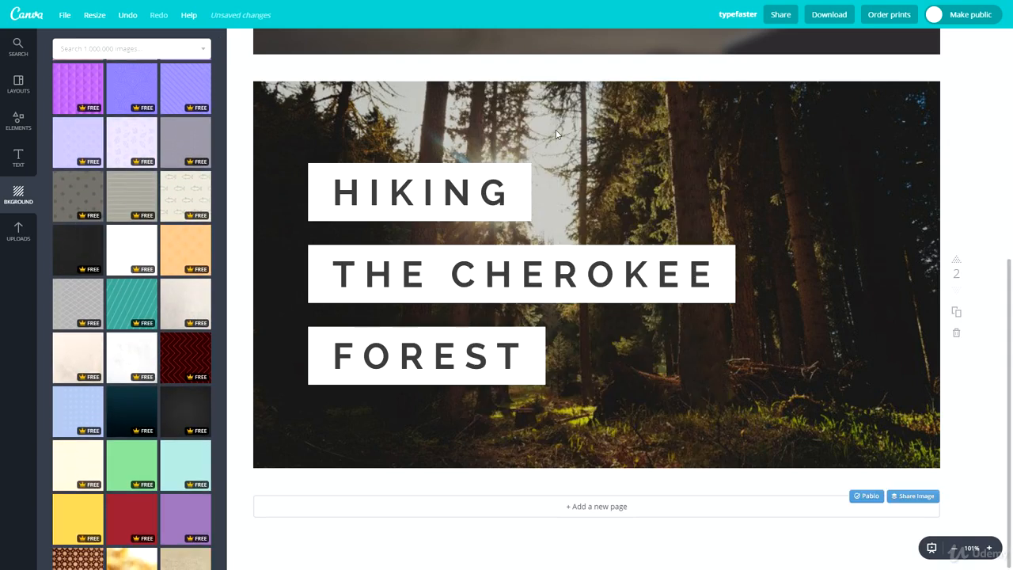
{"action": "left_click", "coordinate": [555, 130]}
{"action": "key", "text": "Delete"}
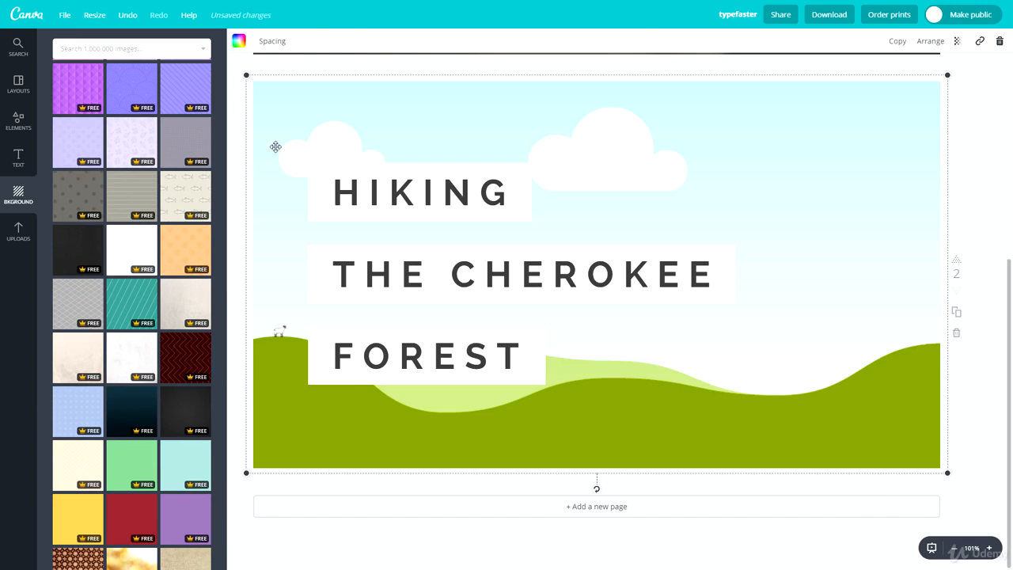
{"action": "key", "text": "Delete"}
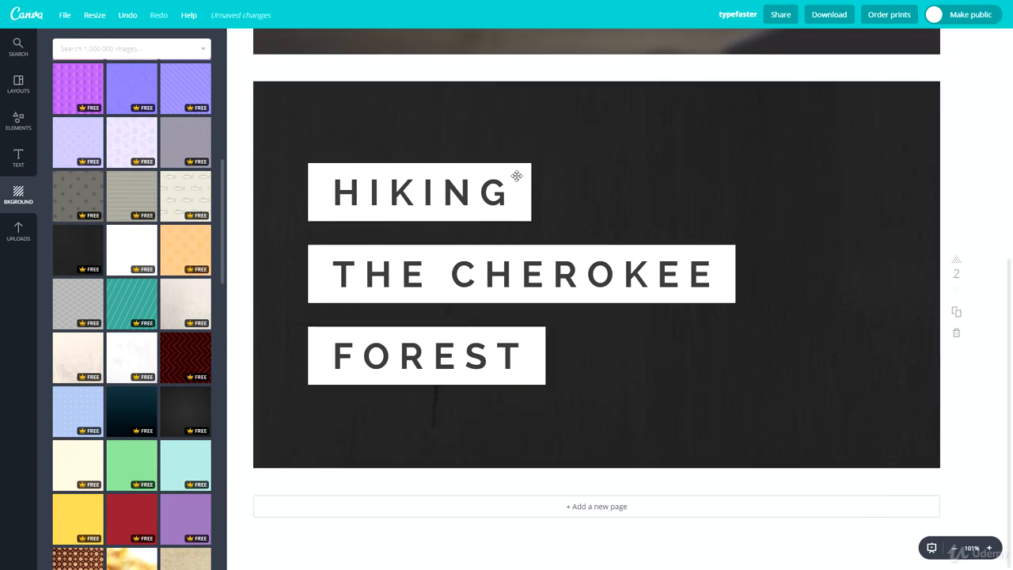
Step: Try the lilac circle pattern and the white marbled background on page 2, settling on the dark grey gradient
{"action": "left_click", "coordinate": [83, 146]}
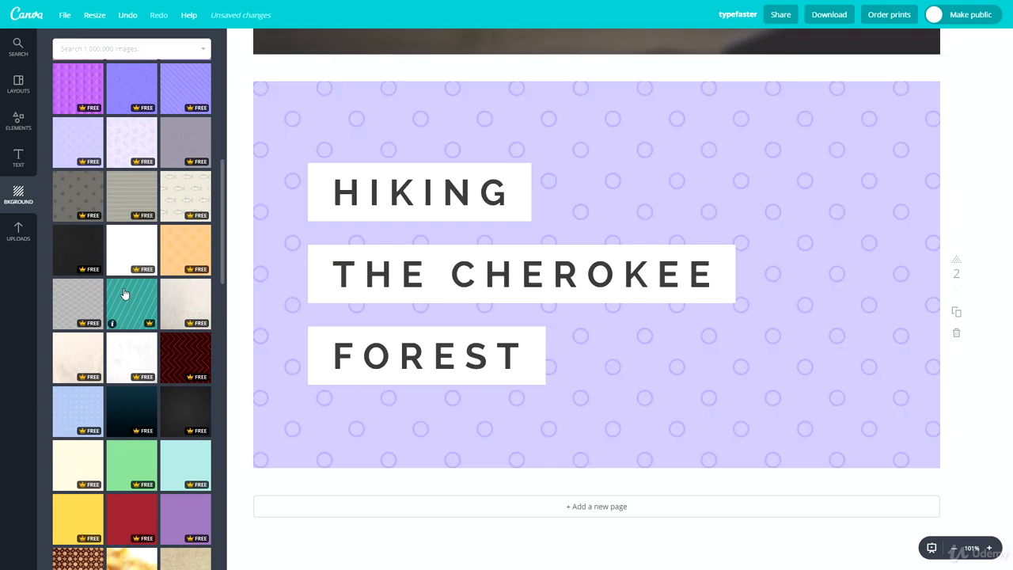
{"action": "scroll", "coordinate": [135, 285], "scroll_direction": "down", "scroll_amount": 2}
{"action": "left_click", "coordinate": [136, 252]}
{"action": "left_click", "coordinate": [189, 252]}
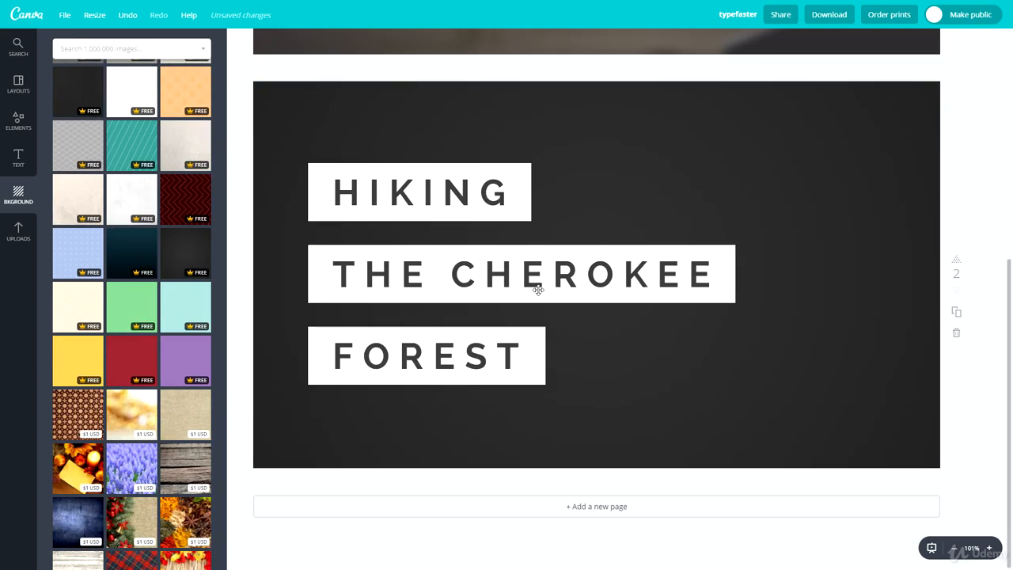
{"action": "left_click", "coordinate": [130, 204]}
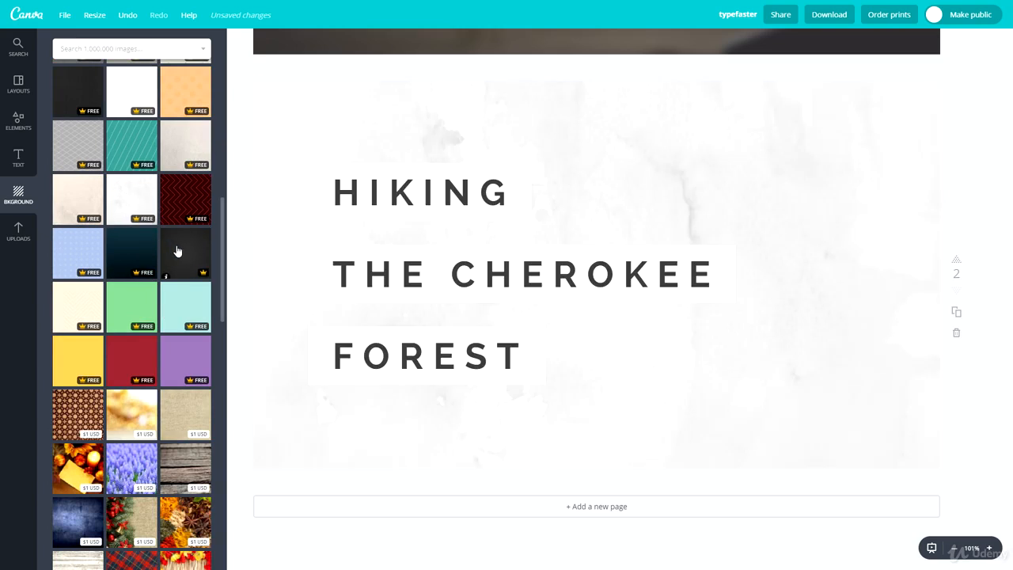
{"action": "left_click", "coordinate": [178, 251]}
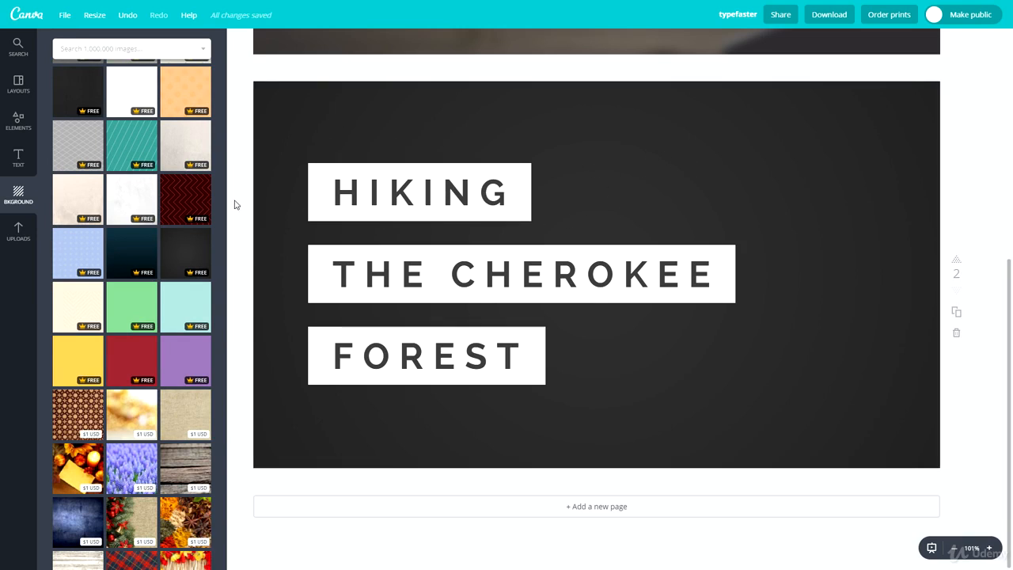
{"action": "scroll", "coordinate": [160, 235], "scroll_direction": "down", "scroll_amount": 2}
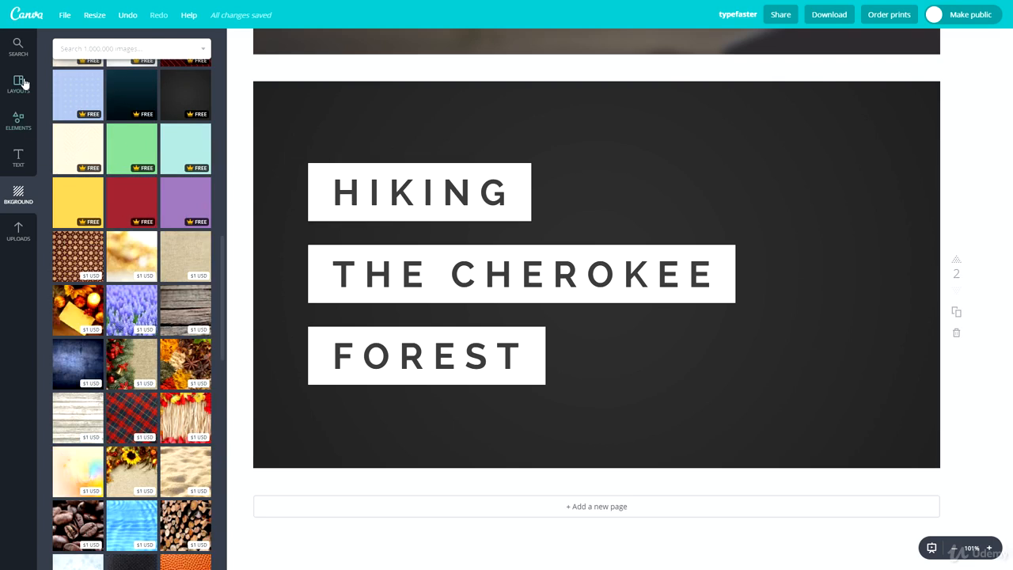
Step: Insert the single-image grid from the grid elements onto page 2
{"action": "left_click", "coordinate": [109, 48]}
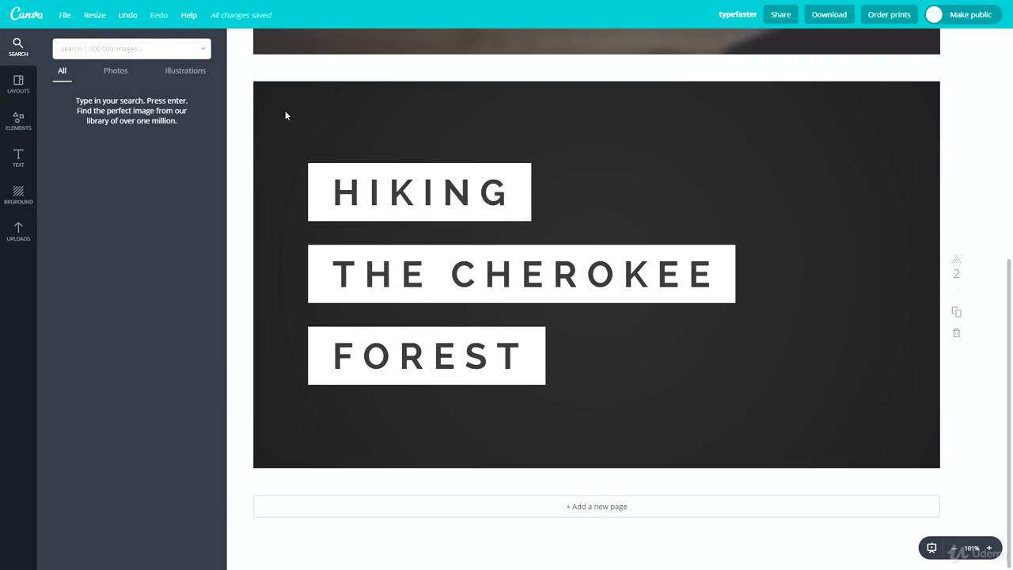
{"action": "left_click", "coordinate": [26, 94]}
{"action": "left_click", "coordinate": [19, 121]}
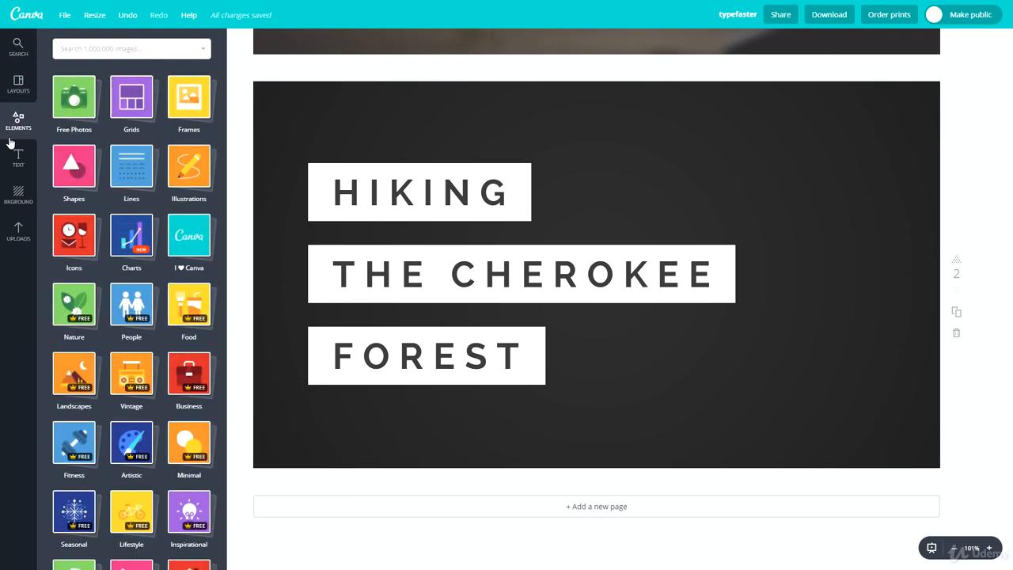
{"action": "left_click", "coordinate": [130, 107]}
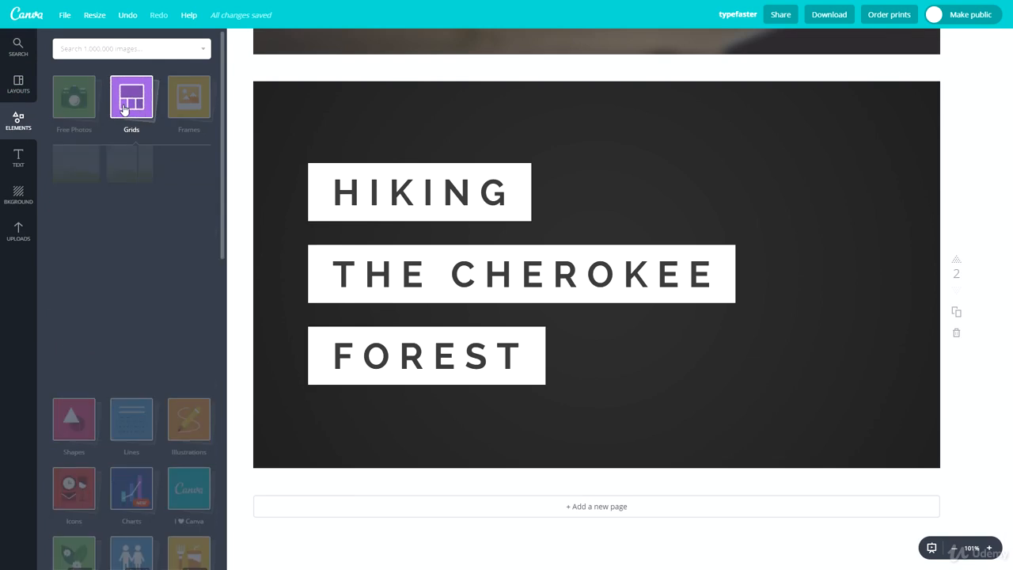
{"action": "left_click", "coordinate": [89, 175]}
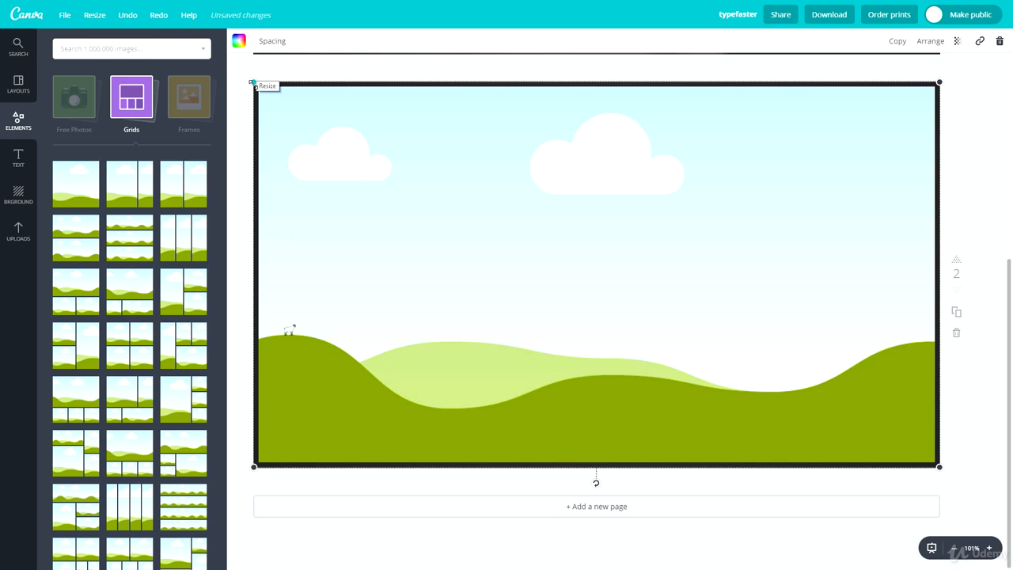
Step: Enlarge the image grid slightly beyond the page edges so it covers all of page 2
{"action": "left_click_drag", "start_coordinate": [253, 82], "coordinate": [239, 74]}
{"action": "left_click_drag", "start_coordinate": [463, 226], "coordinate": [472, 231]}
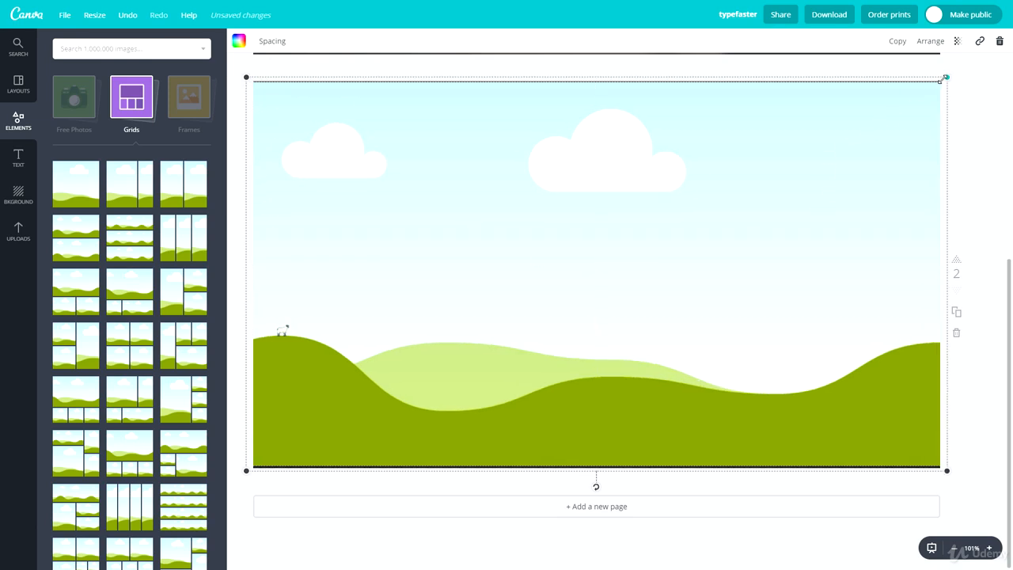
{"action": "left_click_drag", "start_coordinate": [941, 80], "coordinate": [949, 80]}
{"action": "left_click_drag", "start_coordinate": [640, 203], "coordinate": [640, 208]}
{"action": "left_click", "coordinate": [975, 166]}
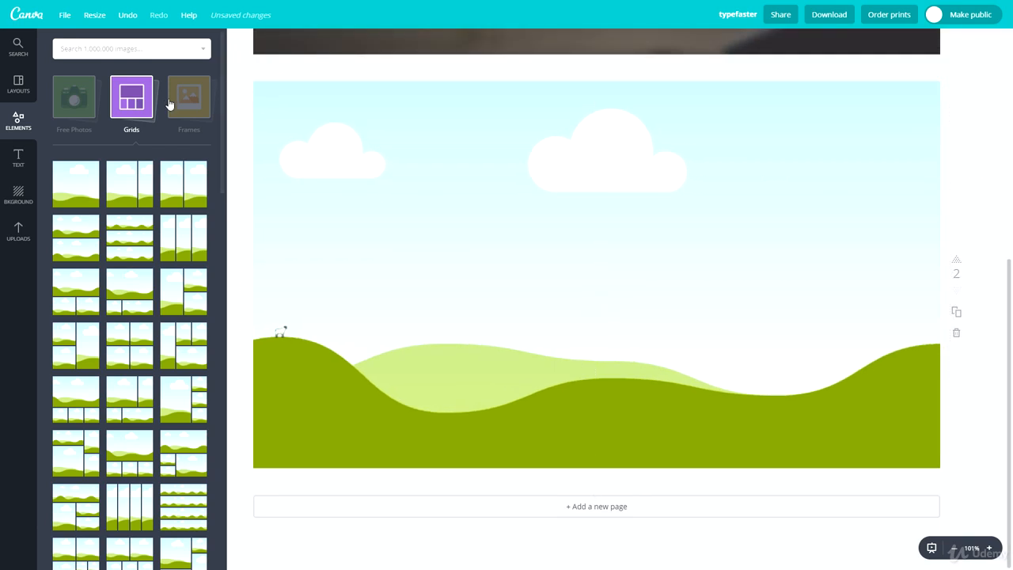
Step: Search the image library for "macbook" and place the photo of a laptop beside an open notebook into the grid
{"action": "left_click", "coordinate": [72, 57]}
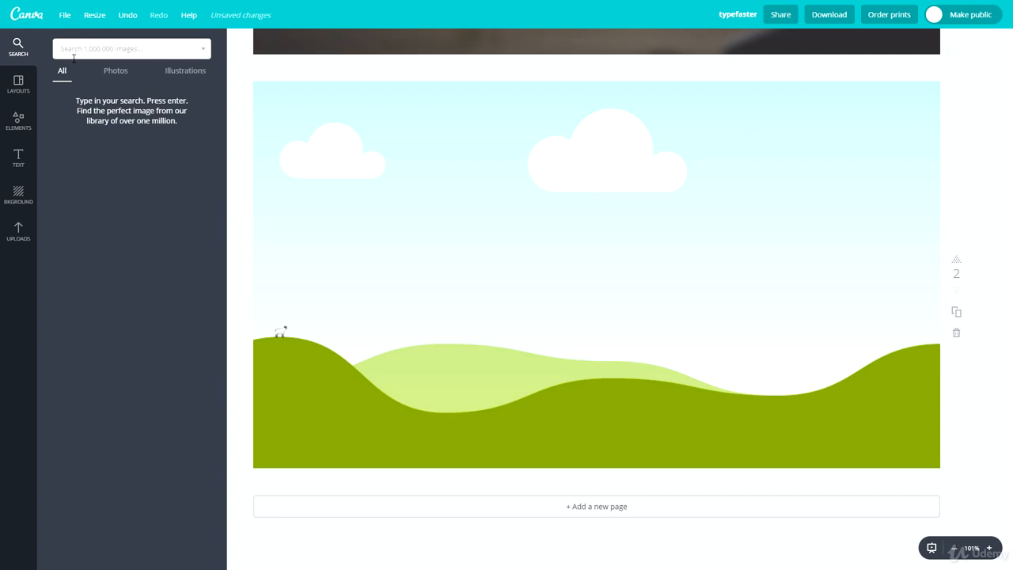
{"action": "type", "text": "macbook"}
{"action": "key", "text": "Return"}
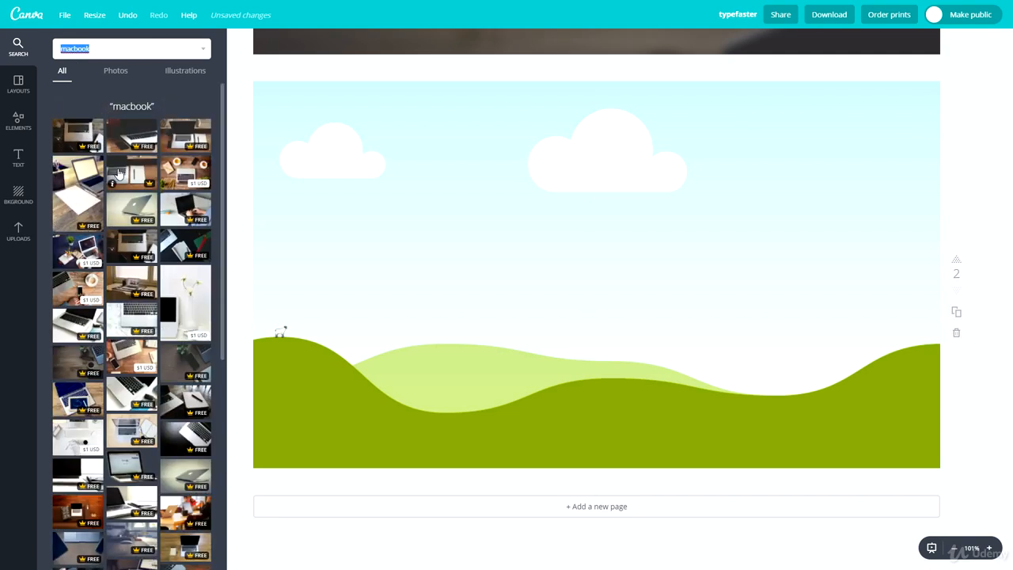
{"action": "left_click_drag", "start_coordinate": [119, 178], "coordinate": [558, 197]}
{"action": "left_click", "coordinate": [964, 165]}
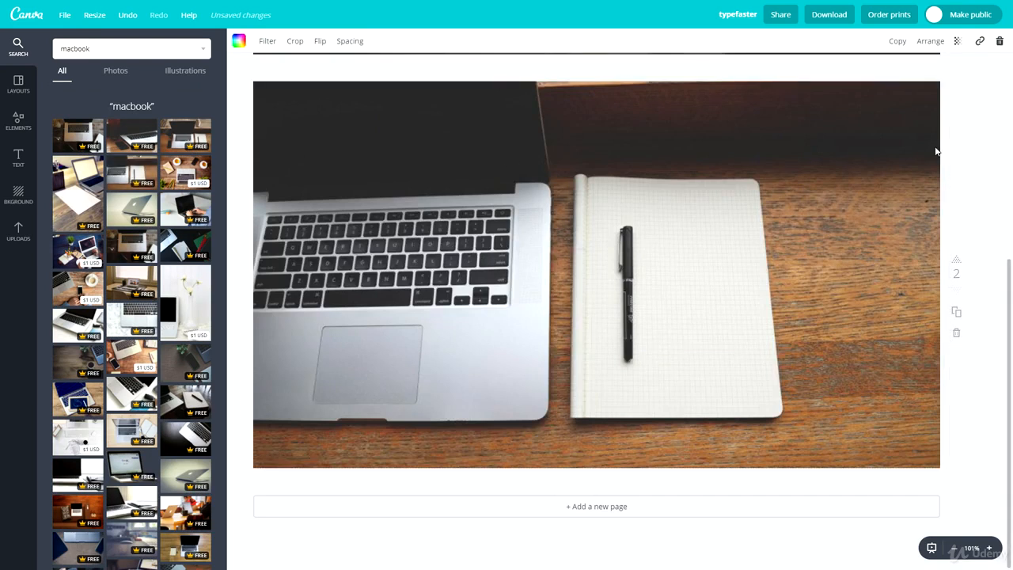
Step: Shrink the photo grid to the page edges so a thin border of the background frames the picture
{"action": "left_click", "coordinate": [884, 109]}
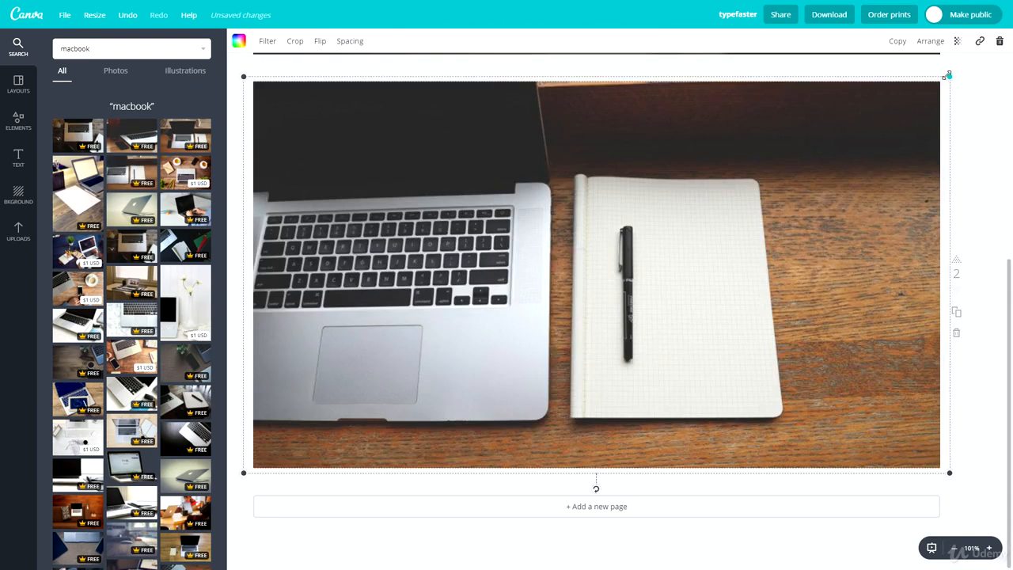
{"action": "left_click_drag", "start_coordinate": [948, 74], "coordinate": [940, 81]}
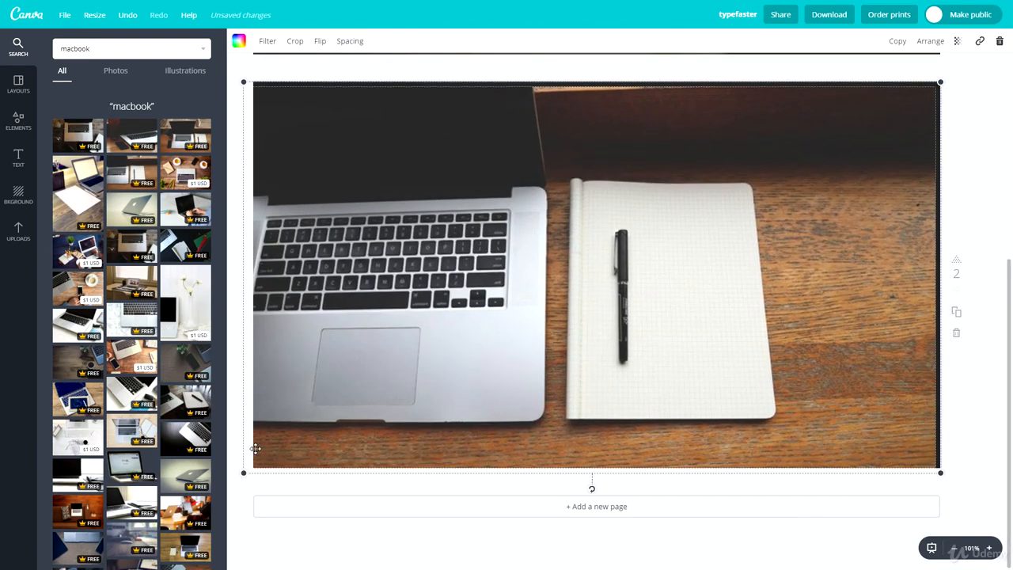
{"action": "left_click_drag", "start_coordinate": [240, 472], "coordinate": [254, 467]}
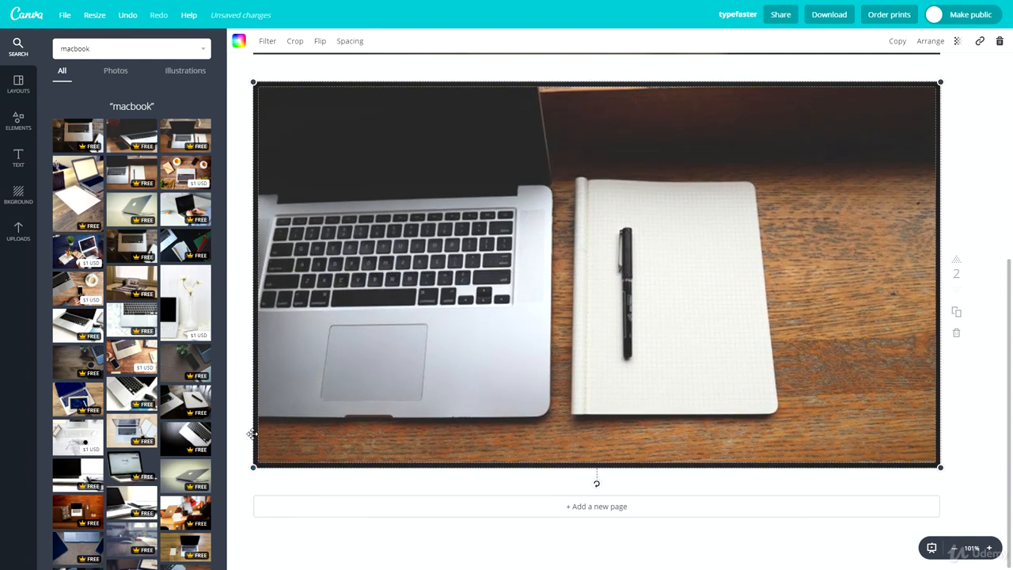
{"action": "left_click", "coordinate": [228, 396]}
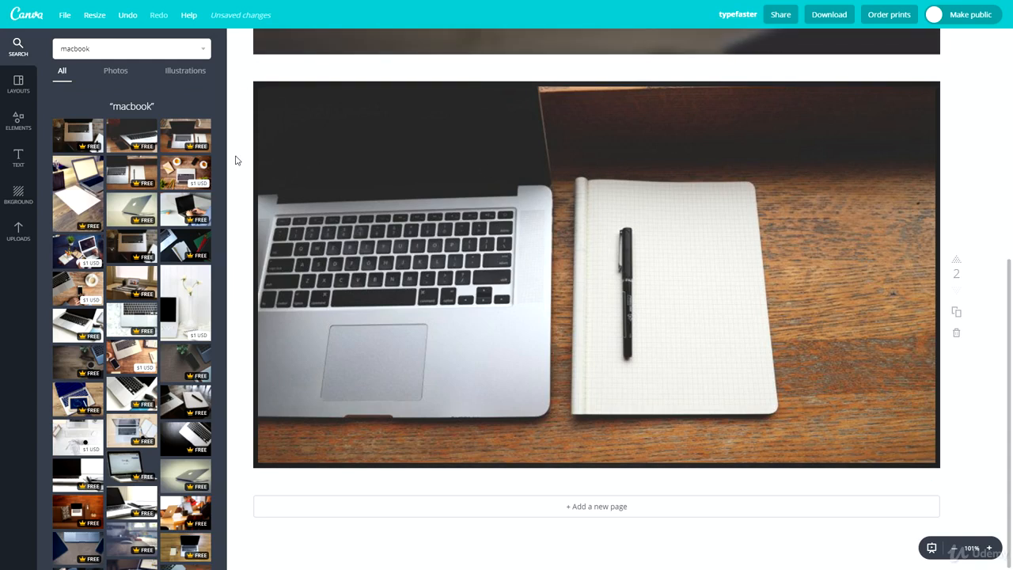
Step: Change page 2's background to plain white for a white border around the laptop photo
{"action": "left_click", "coordinate": [8, 202]}
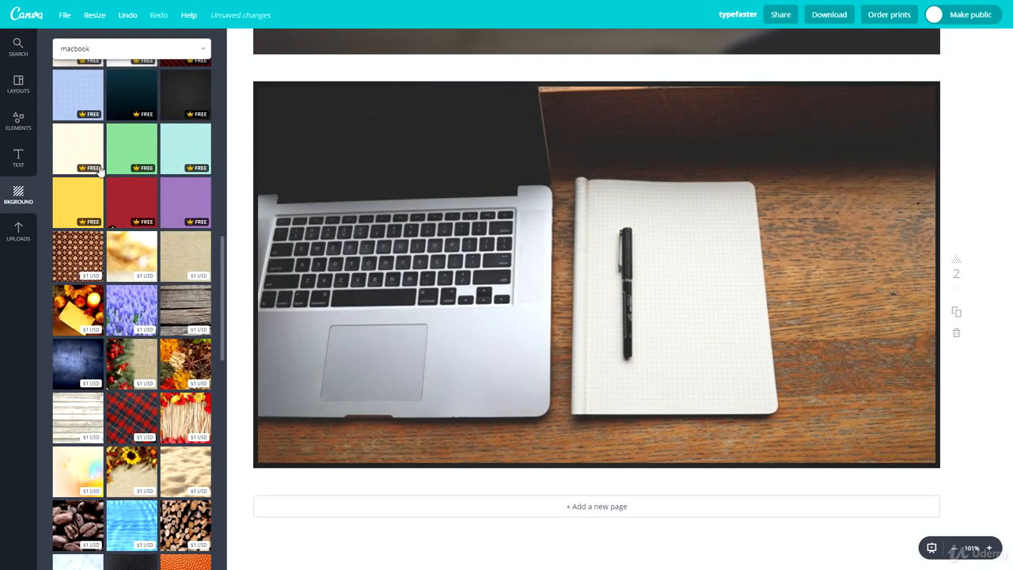
{"action": "scroll", "coordinate": [119, 237], "scroll_direction": "up", "scroll_amount": 3}
{"action": "left_click", "coordinate": [145, 163]}
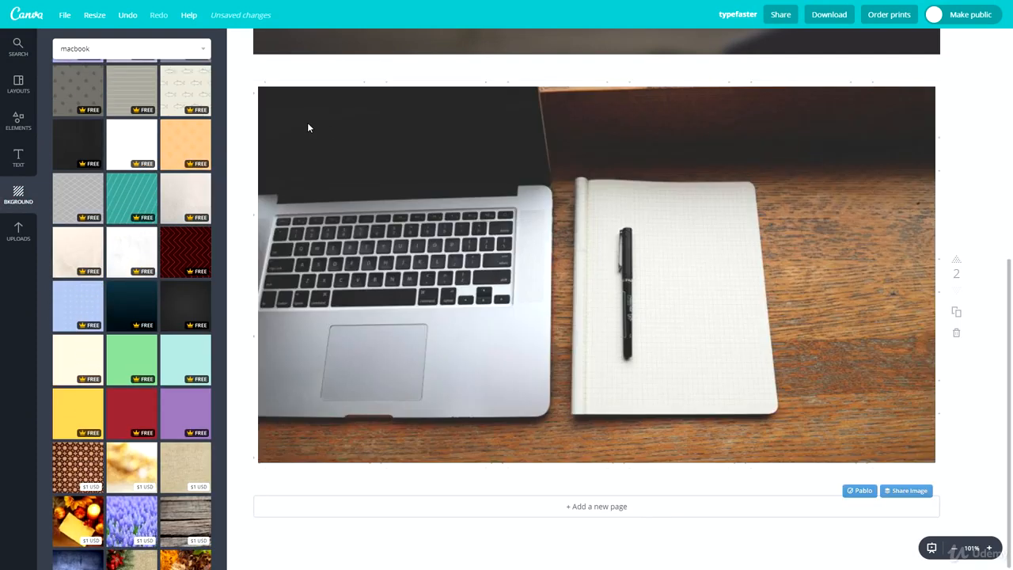
Step: Change page 2's background to the yellow watermelon-slice pattern around the laptop photo
{"action": "scroll", "coordinate": [136, 261], "scroll_direction": "up", "scroll_amount": 8}
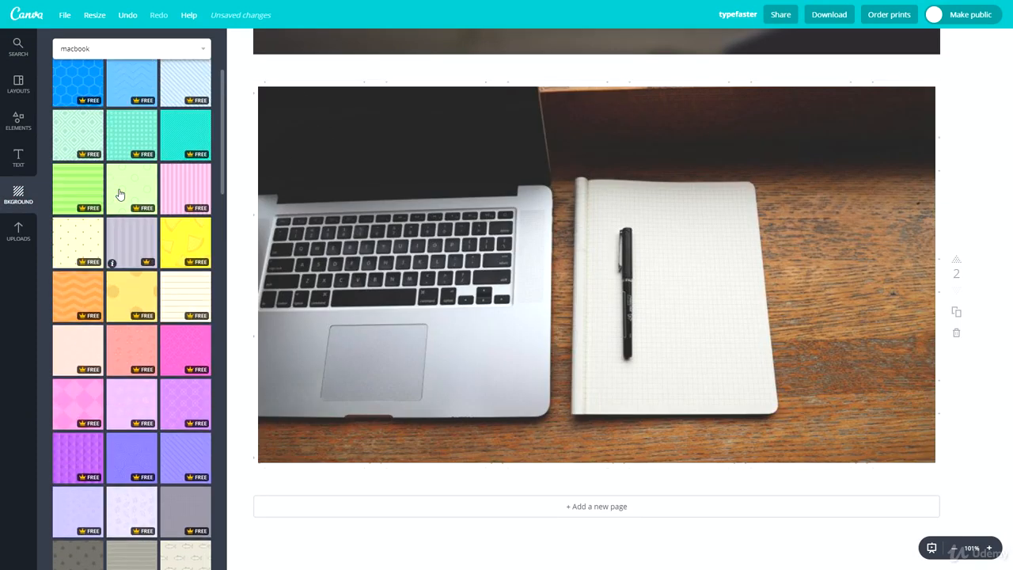
{"action": "left_click", "coordinate": [171, 239]}
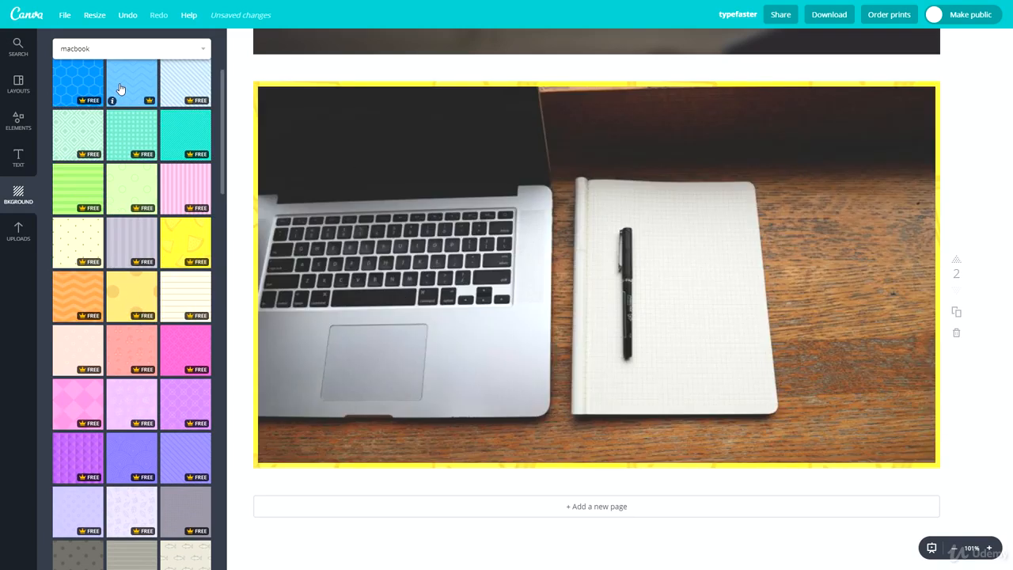
{"action": "scroll", "coordinate": [118, 90], "scroll_direction": "up", "scroll_amount": 3}
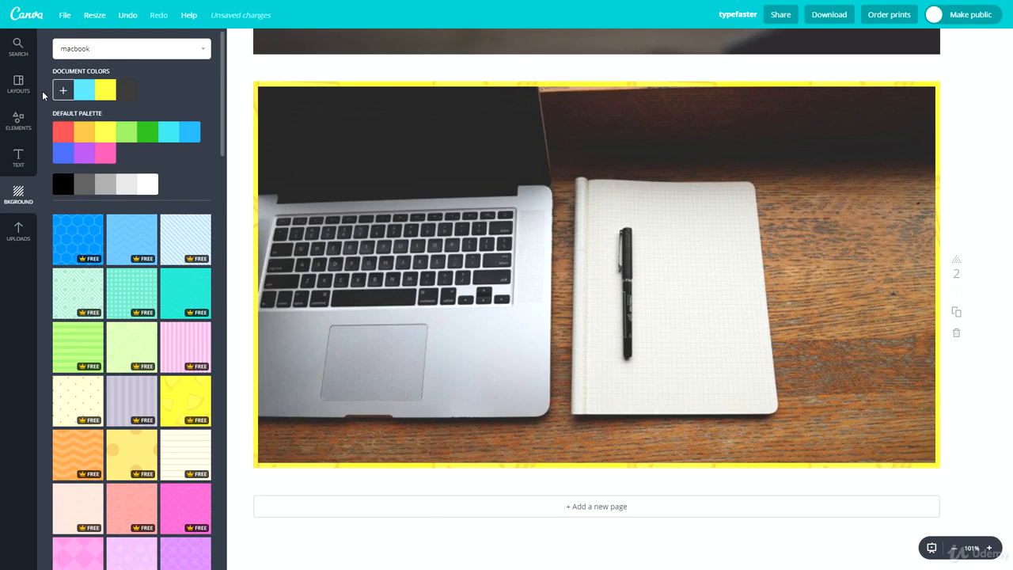
Step: Delete the laptop photo and its grid from page 2, and undo the deletion
{"action": "left_click", "coordinate": [19, 84]}
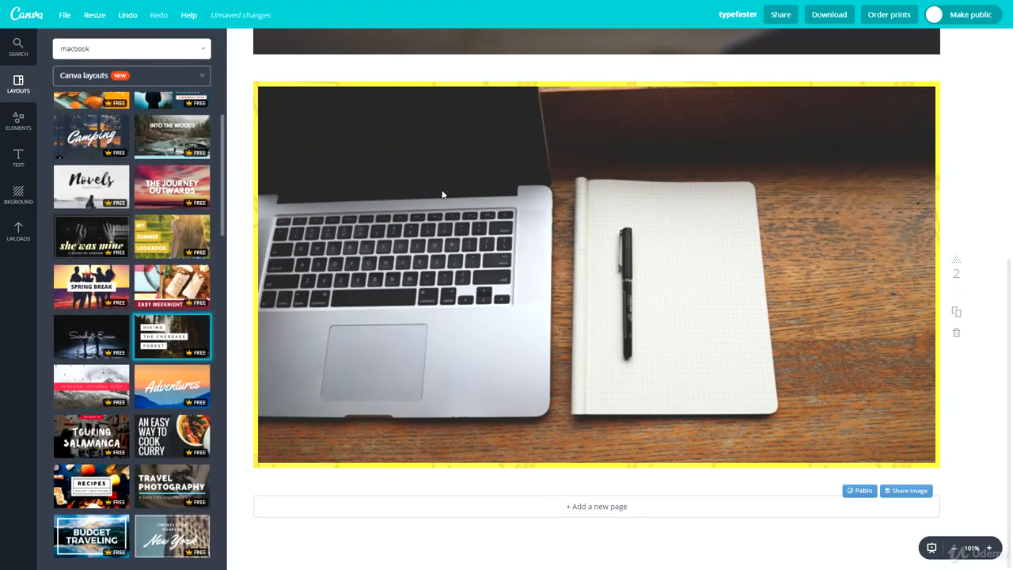
{"action": "left_click", "coordinate": [441, 192]}
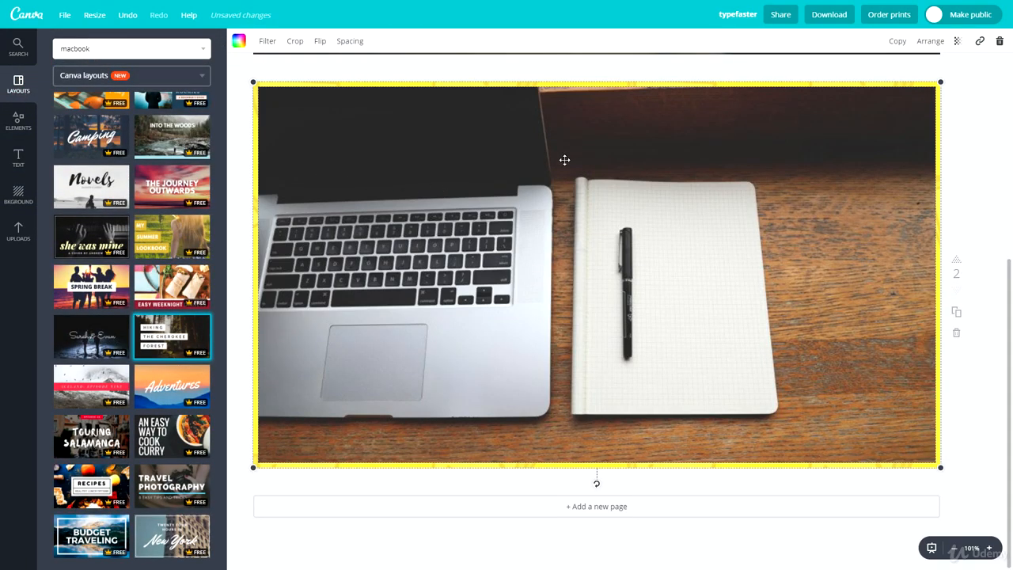
{"action": "key", "text": "Delete"}
{"action": "key", "text": "Delete"}
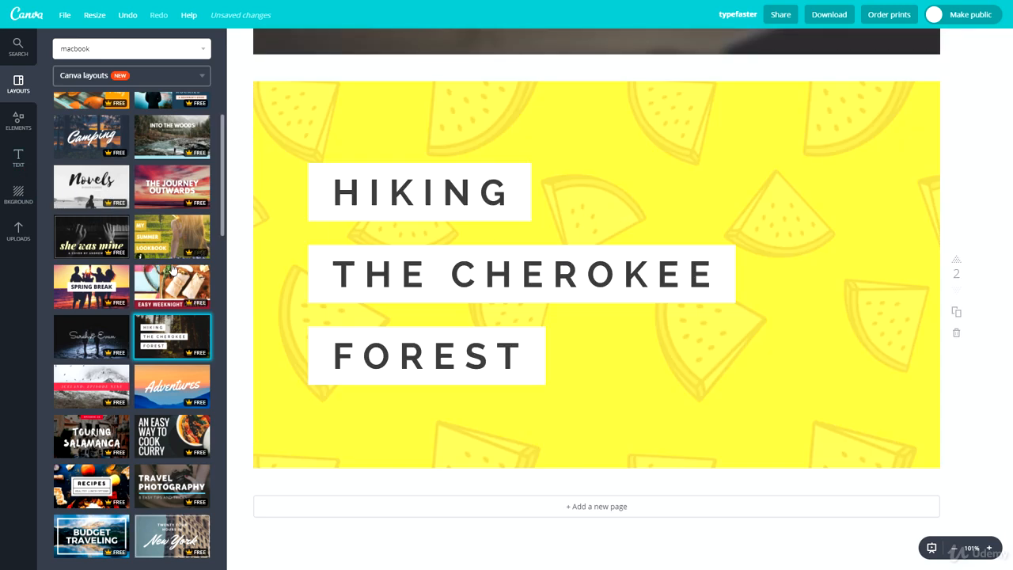
{"action": "key", "text": "ctrl+z"}
{"action": "key", "text": "ctrl+z"}
Step: Send the laptop photo grid back layer by layer until it lies behind all three lines of the title
{"action": "left_click", "coordinate": [930, 40]}
{"action": "left_click", "coordinate": [894, 89]}
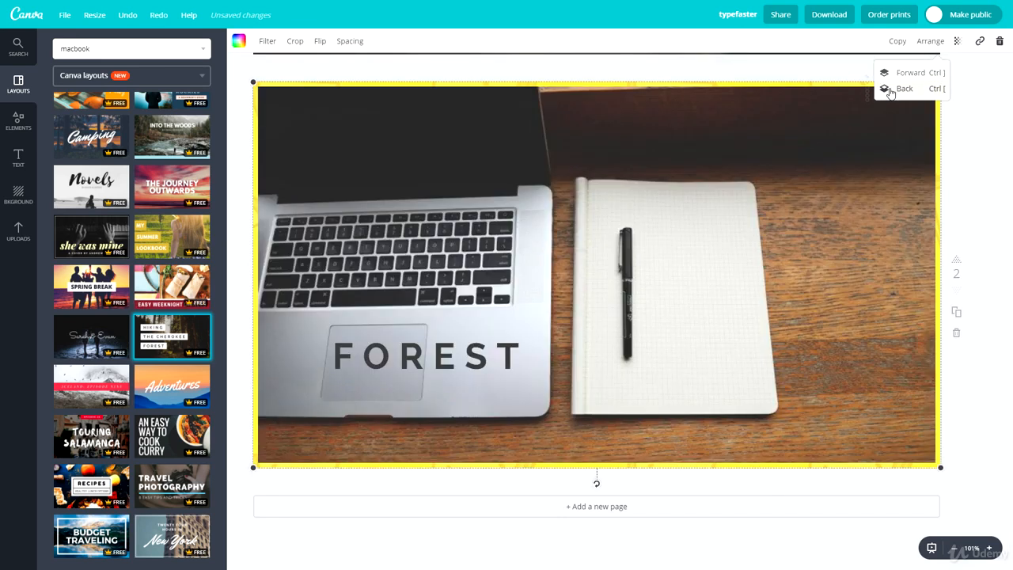
{"action": "left_click", "coordinate": [890, 92]}
{"action": "left_click", "coordinate": [890, 92]}
{"action": "left_click", "coordinate": [890, 92]}
{"action": "left_click", "coordinate": [890, 91]}
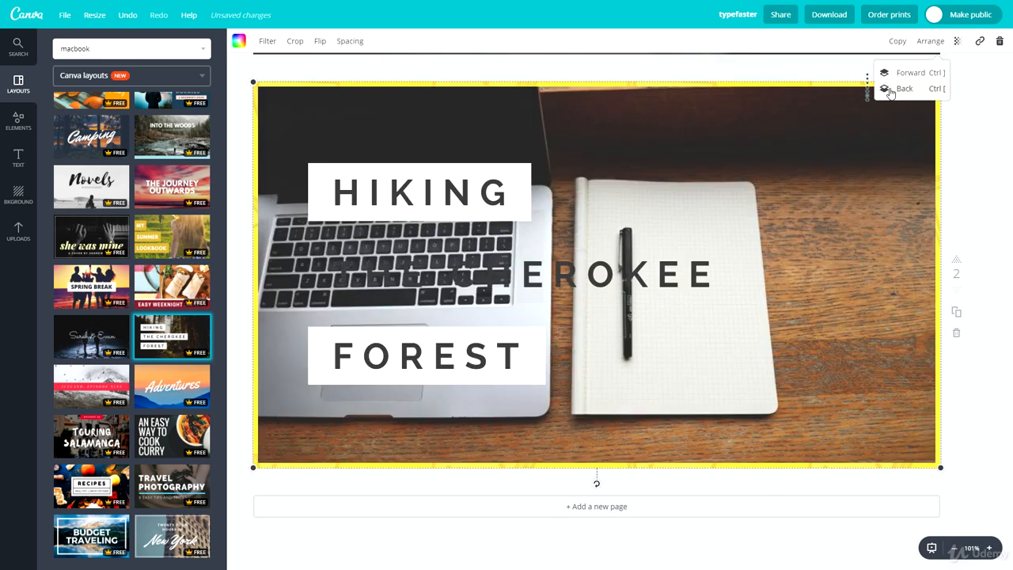
{"action": "left_click", "coordinate": [890, 92]}
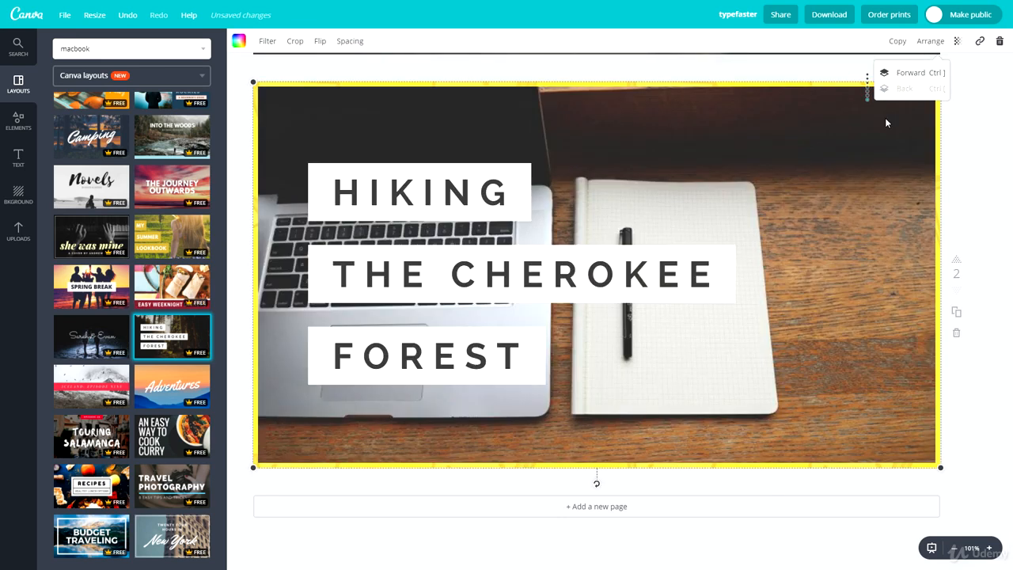
Step: Delete the laptop photo and its grid, leaving only the title boxes on page 2's background
{"action": "left_click", "coordinate": [818, 173]}
{"action": "key", "text": "Delete"}
{"action": "key", "text": "Delete"}
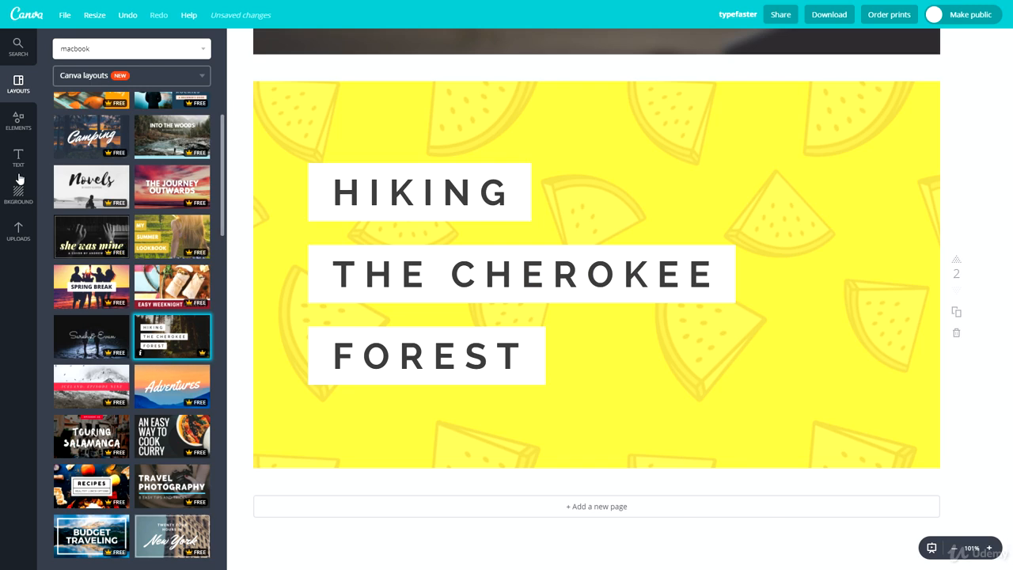
Step: Replace page 2's background with the photo of copper euro cent coins
{"action": "left_click", "coordinate": [19, 228]}
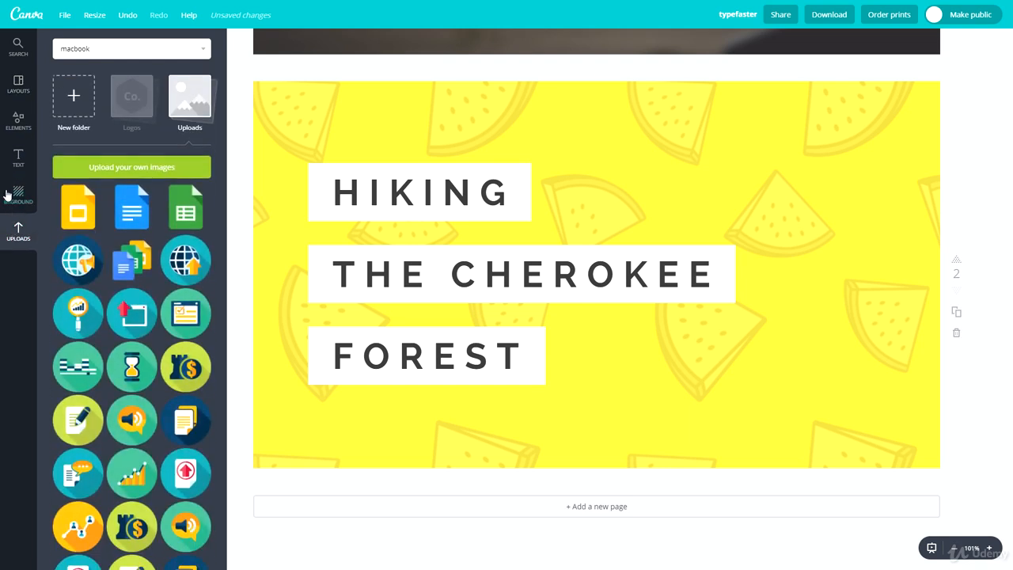
{"action": "left_click", "coordinate": [18, 195]}
{"action": "scroll", "coordinate": [124, 288], "scroll_direction": "down", "scroll_amount": 10}
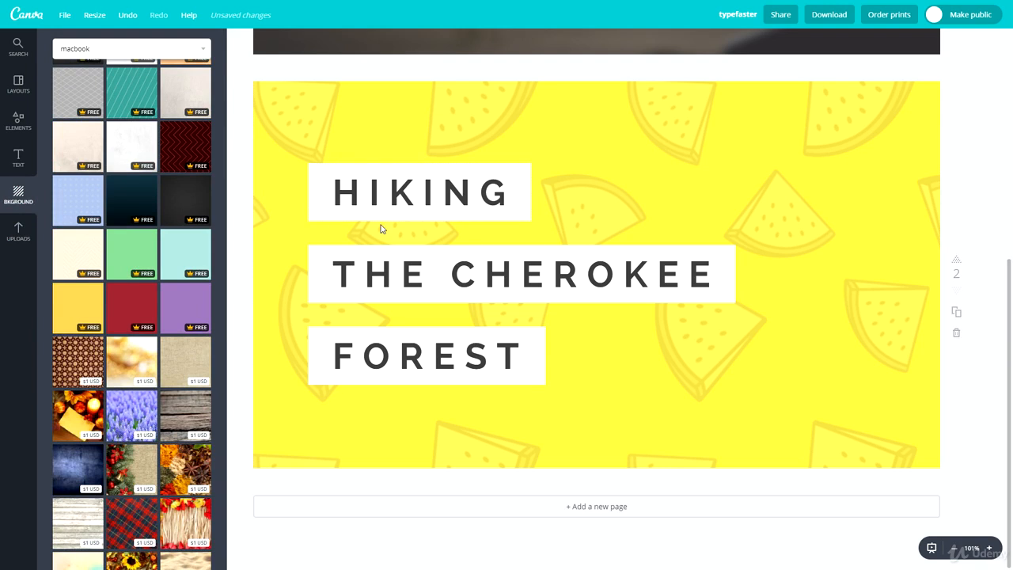
{"action": "scroll", "coordinate": [139, 300], "scroll_direction": "down", "scroll_amount": 5}
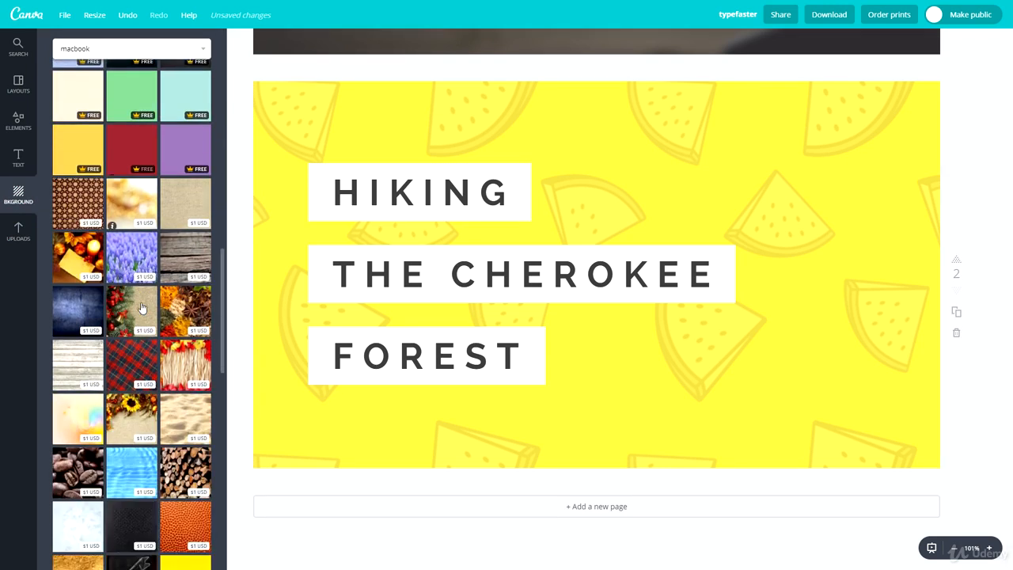
{"action": "scroll", "coordinate": [124, 317], "scroll_direction": "down", "scroll_amount": 5}
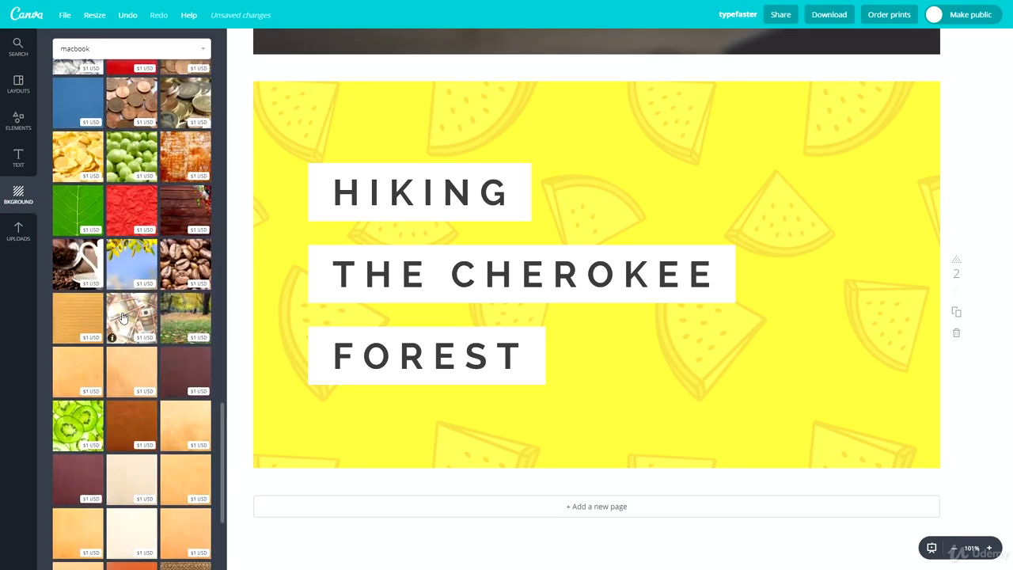
{"action": "left_click", "coordinate": [122, 176]}
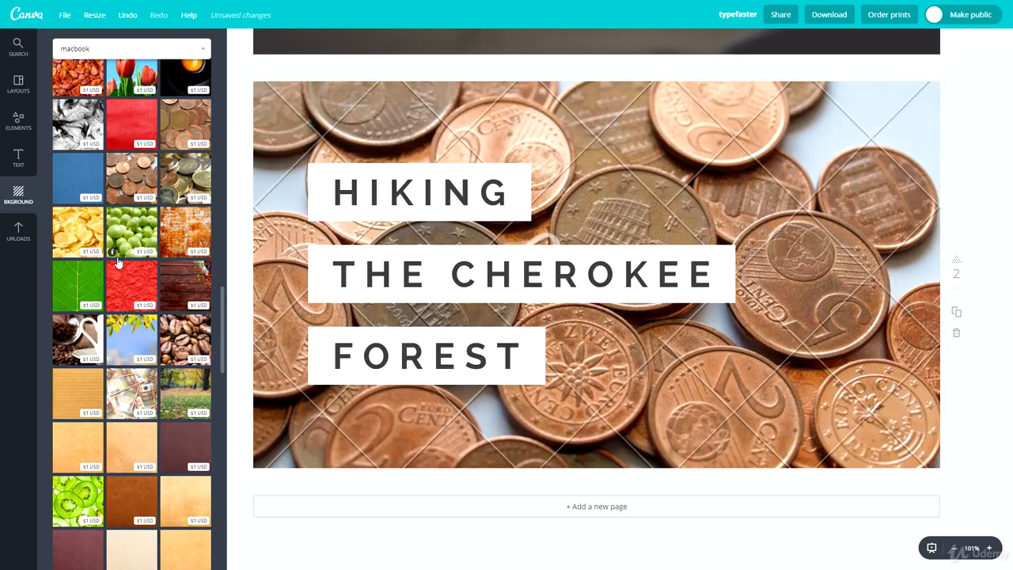
Step: Try the free dark gradient background on page 2, and settle on the free black textured one
{"action": "scroll", "coordinate": [119, 261], "scroll_direction": "up", "scroll_amount": 3}
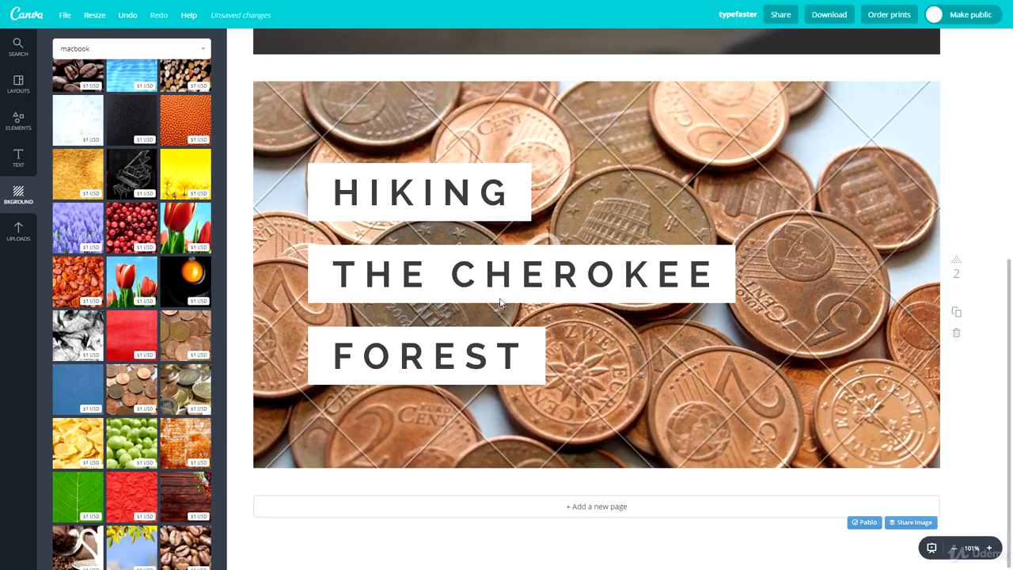
{"action": "scroll", "coordinate": [111, 372], "scroll_direction": "up", "scroll_amount": 10}
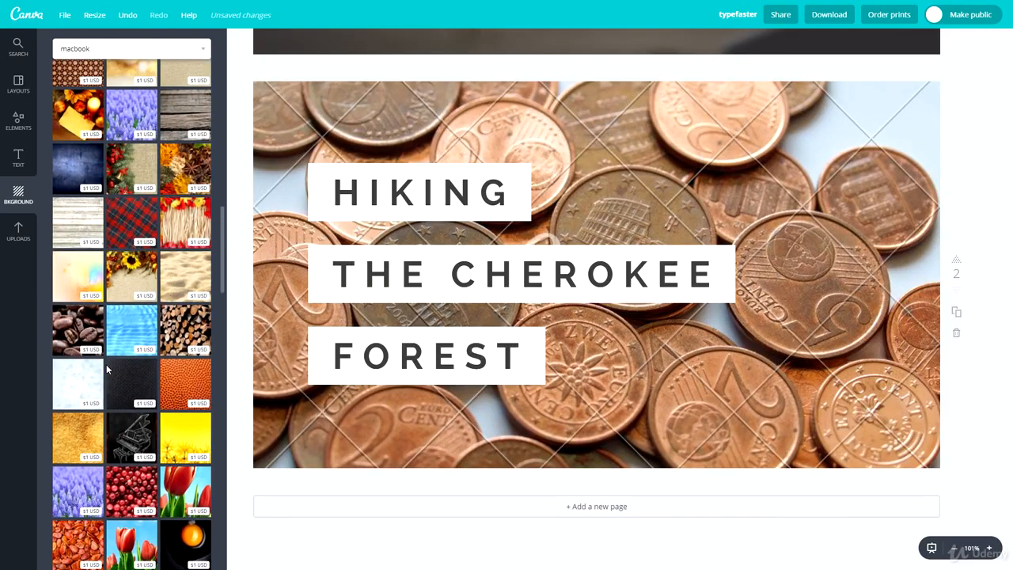
{"action": "scroll", "coordinate": [87, 332], "scroll_direction": "up", "scroll_amount": 2}
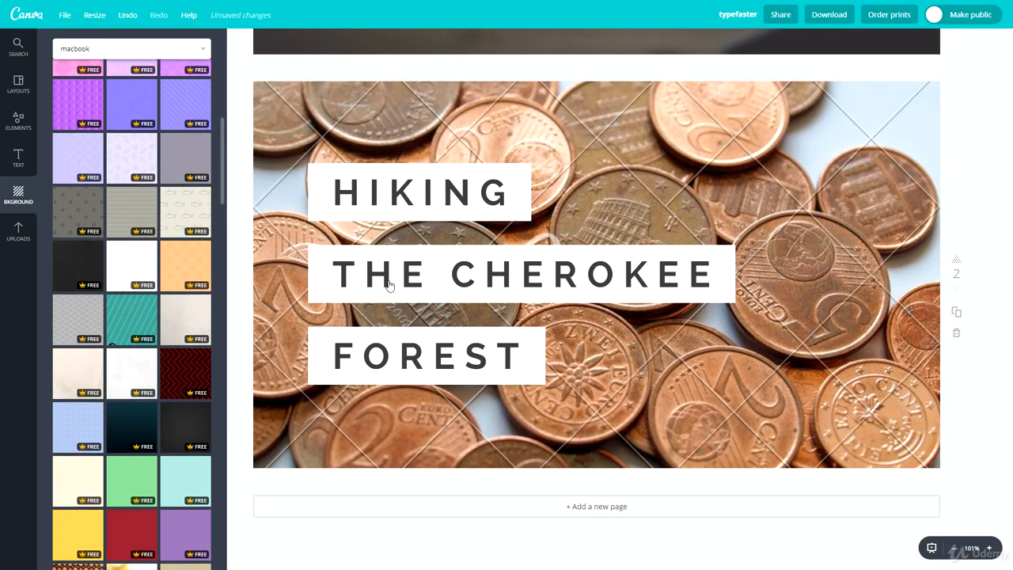
{"action": "left_click", "coordinate": [197, 427]}
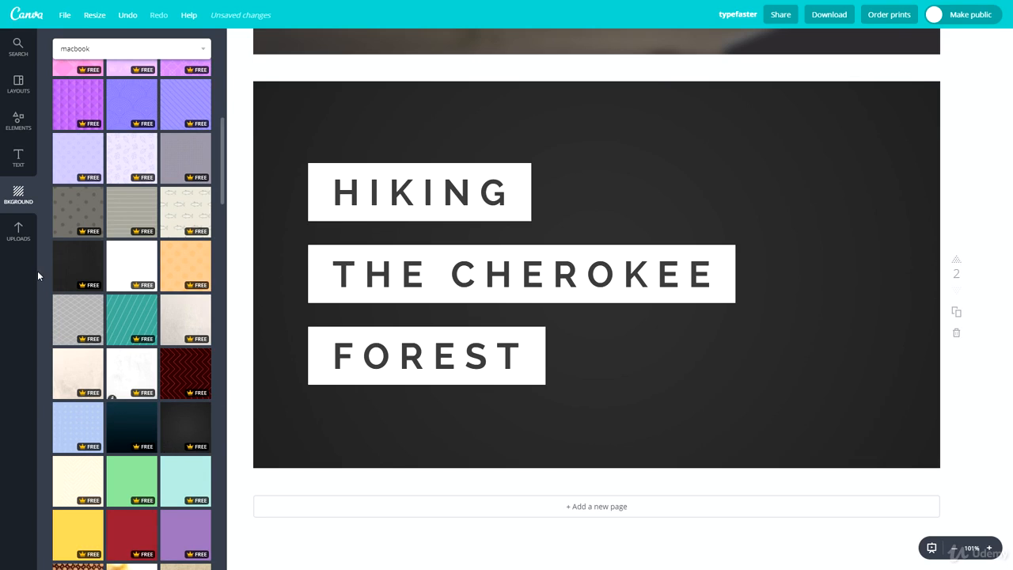
{"action": "left_click", "coordinate": [59, 260]}
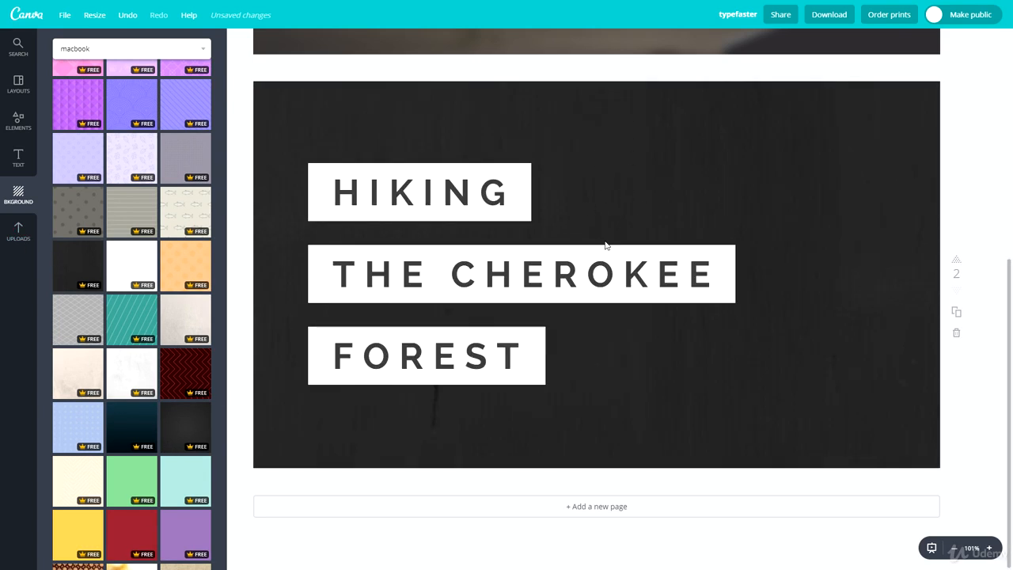
Step: Zoom in on page 2 to 300% to examine the title and background, and return to the full-page view
{"action": "scroll", "coordinate": [116, 245], "scroll_direction": "up", "scroll_amount": 1}
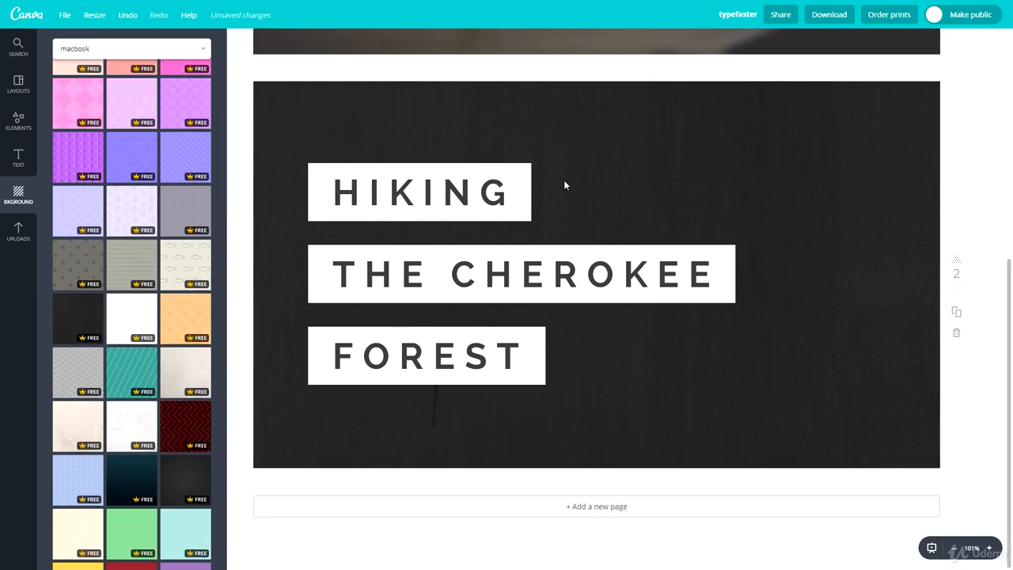
{"action": "left_click", "coordinate": [989, 547]}
{"action": "left_click", "coordinate": [988, 547]}
{"action": "left_click", "coordinate": [989, 548]}
{"action": "left_click", "coordinate": [989, 547]}
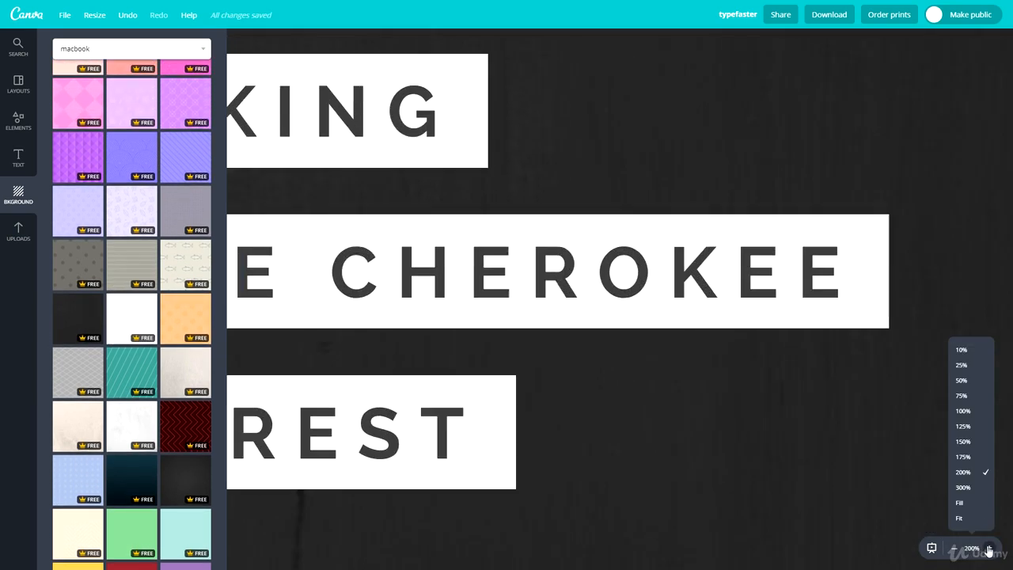
{"action": "left_click", "coordinate": [988, 548]}
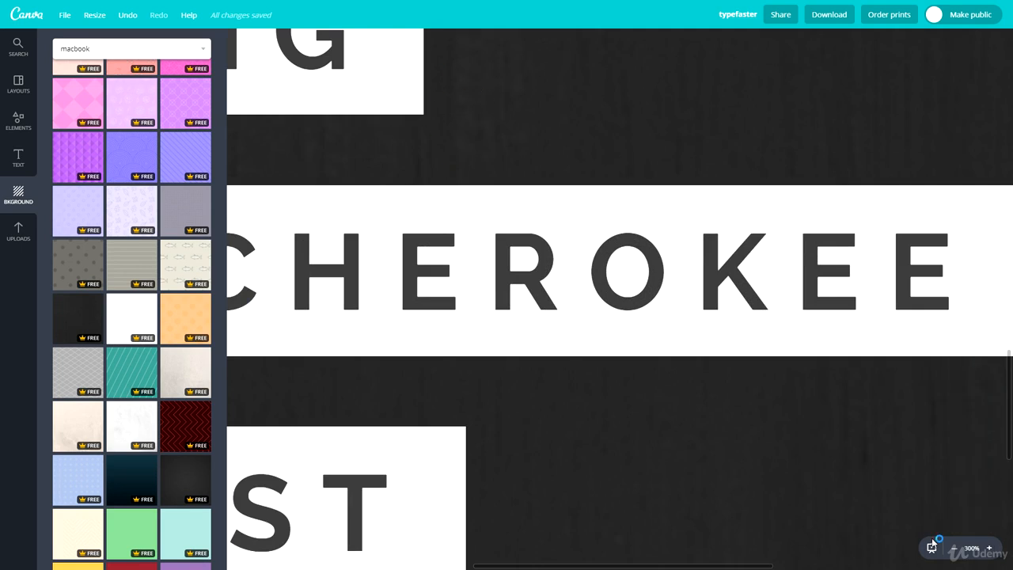
{"action": "left_click", "coordinate": [954, 548]}
{"action": "left_click", "coordinate": [954, 547]}
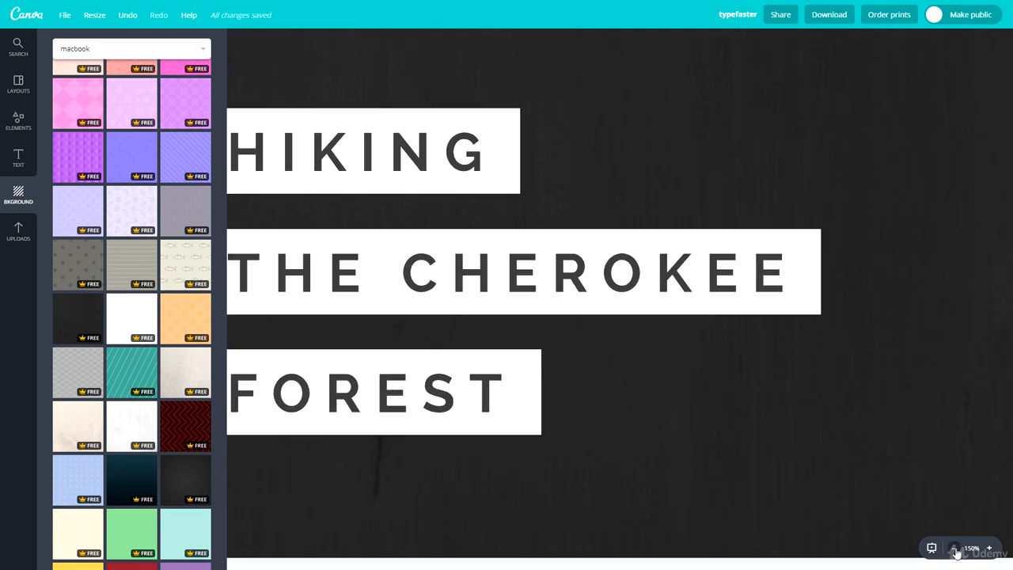
{"action": "left_click", "coordinate": [954, 547]}
{"action": "left_click", "coordinate": [955, 548]}
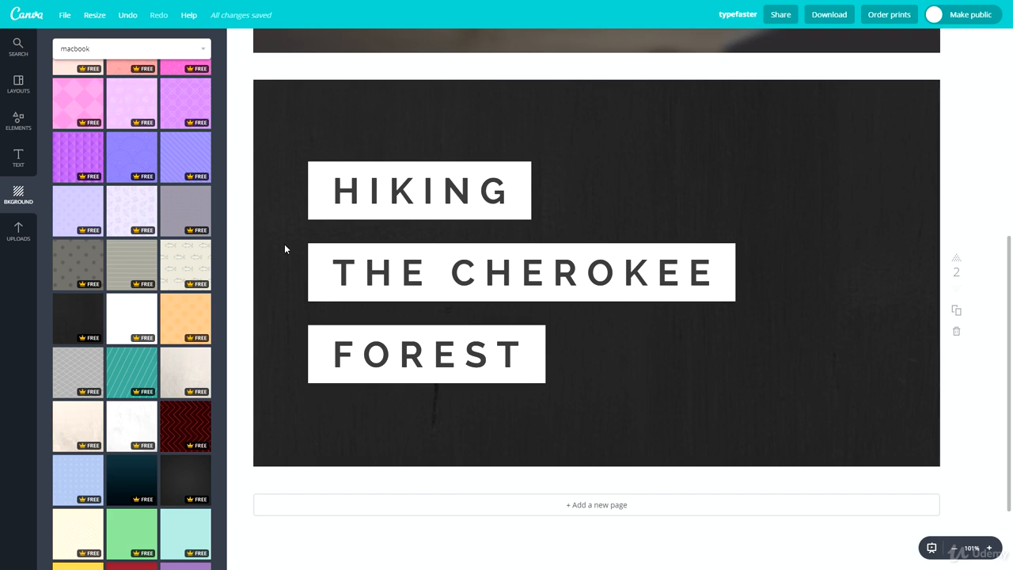
Step: Shrink the white box behind the word HIKING slightly
{"action": "left_click", "coordinate": [310, 165]}
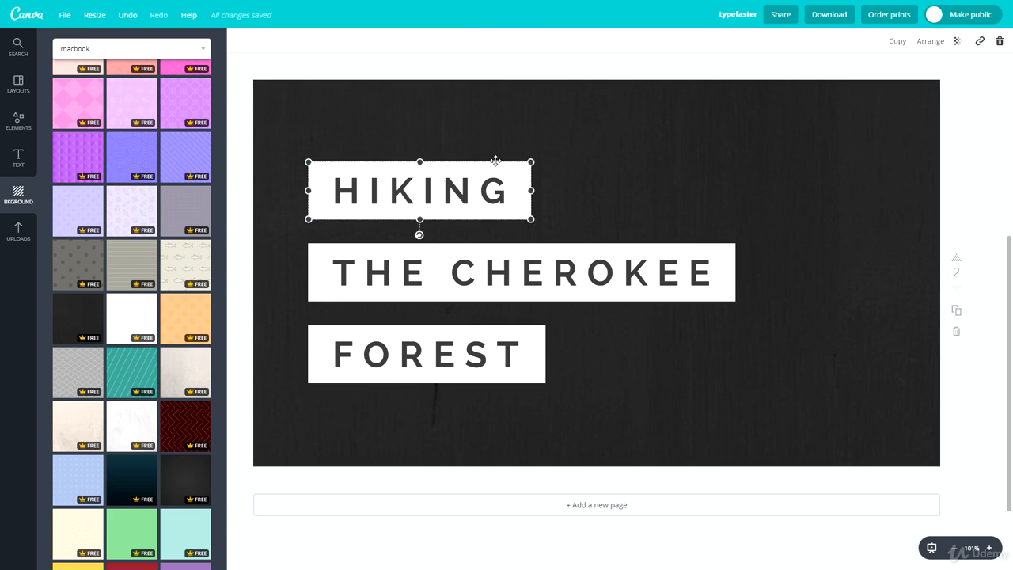
{"action": "mouse_move", "coordinate": [522, 164]}
{"action": "left_mouse_down"}
{"action": "mouse_move", "coordinate": [642, 134]}
{"action": "mouse_move", "coordinate": [459, 179]}
{"action": "mouse_move", "coordinate": [625, 153]}
{"action": "mouse_move", "coordinate": [528, 174]}
{"action": "mouse_move", "coordinate": [524, 164]}
{"action": "left_mouse_up"}
{"action": "left_click", "coordinate": [734, 171]}
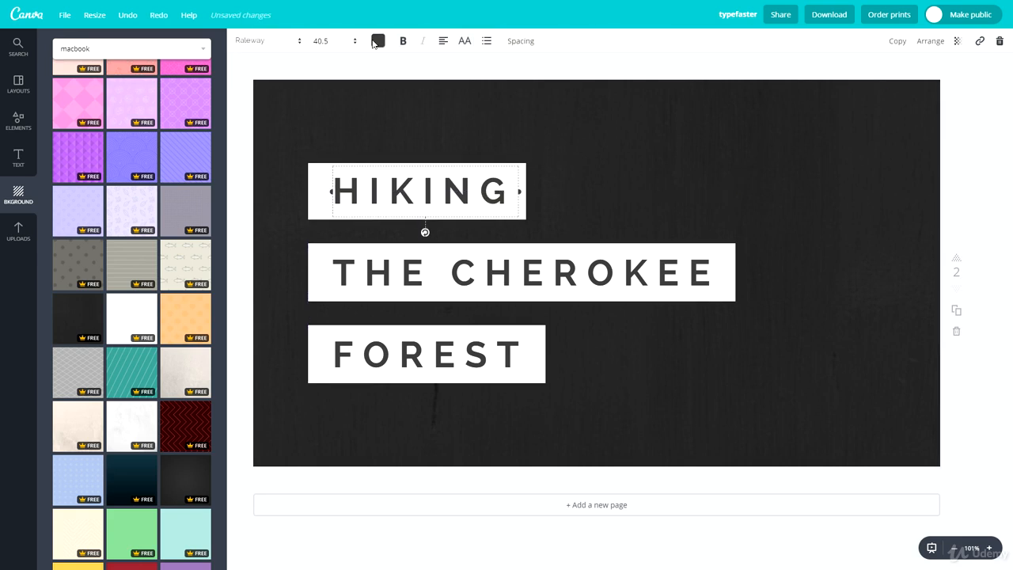
Step: Toggle bold off and on for the HIKING text, and try another alignment before returning it to left
{"action": "left_click", "coordinate": [403, 41]}
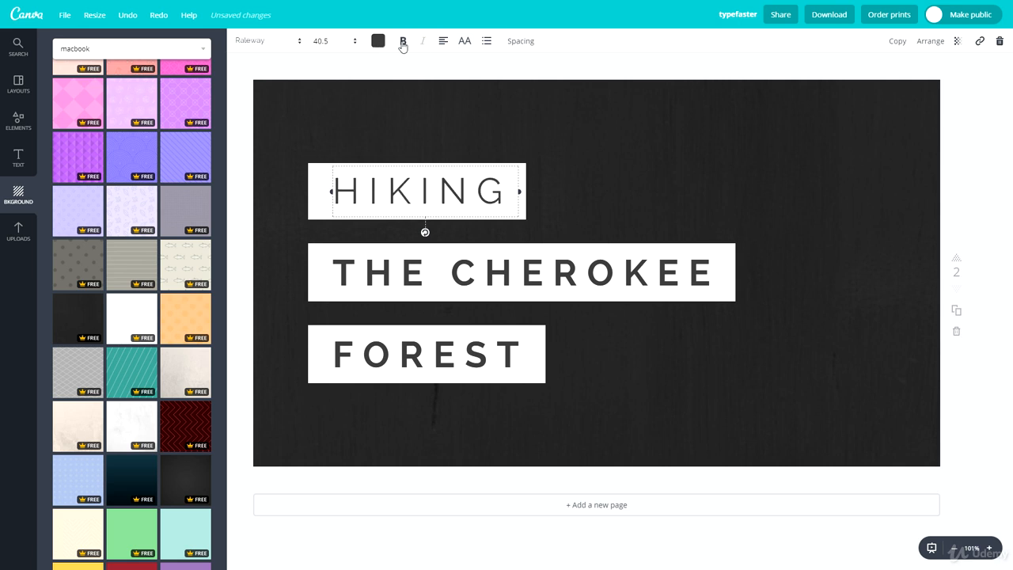
{"action": "left_click", "coordinate": [403, 43]}
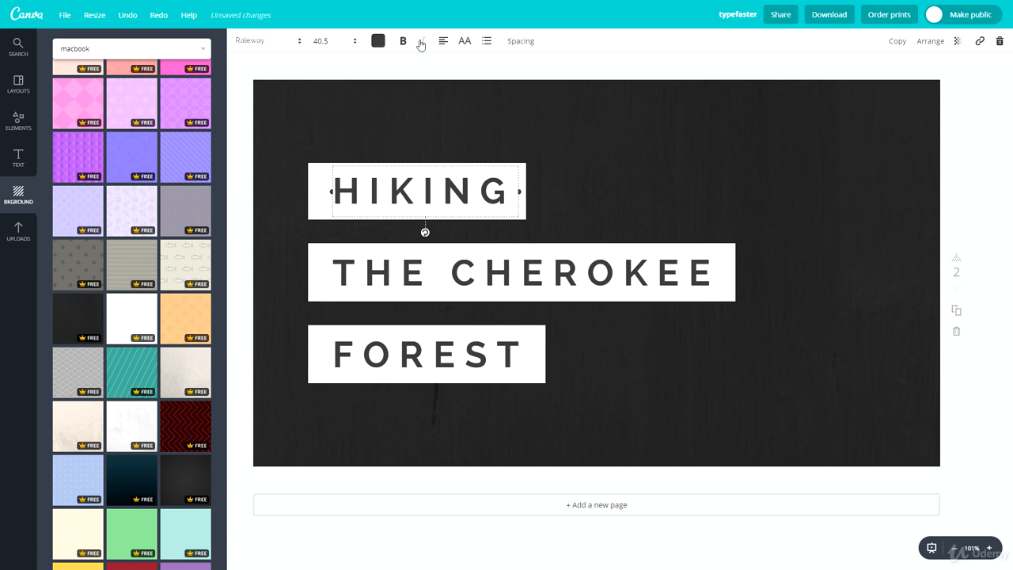
{"action": "left_click", "coordinate": [440, 43]}
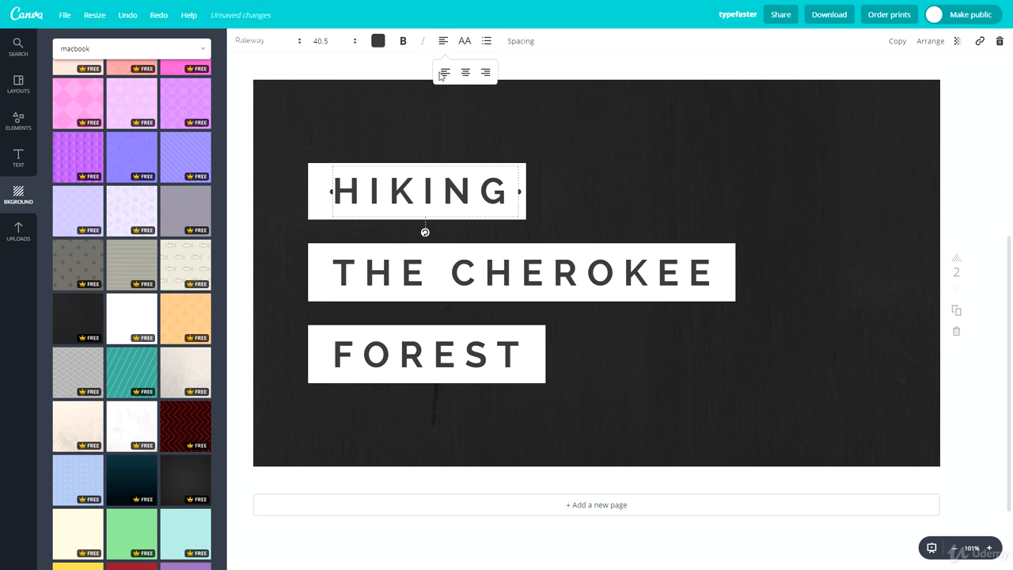
{"action": "left_click", "coordinate": [479, 77]}
{"action": "left_click", "coordinate": [445, 73]}
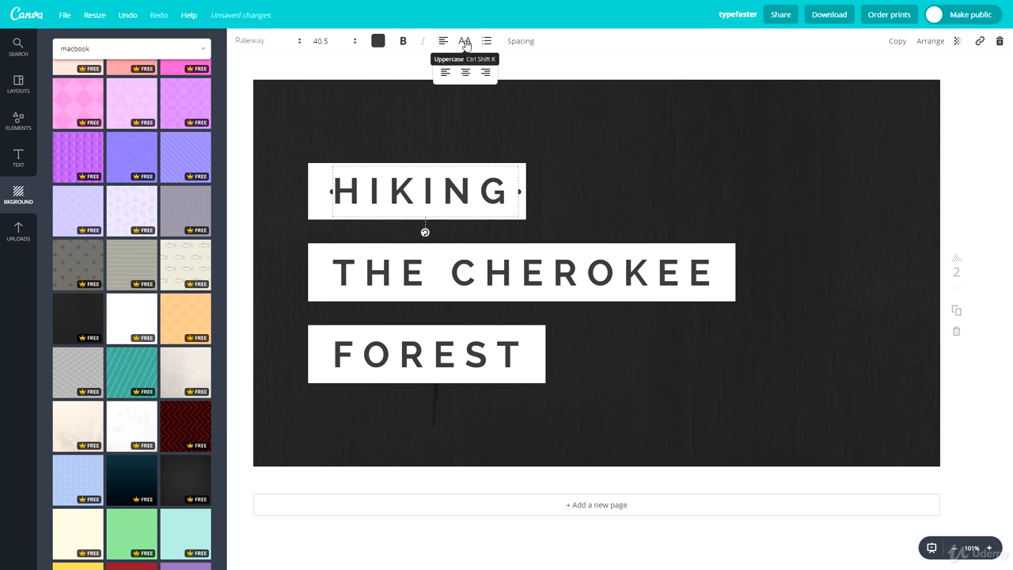
Step: Toggle uppercase and the bulleted list on the HIKING text, ending with uppercase on and the list off
{"action": "left_click", "coordinate": [466, 43]}
{"action": "left_click", "coordinate": [466, 43]}
{"action": "left_click", "coordinate": [466, 44]}
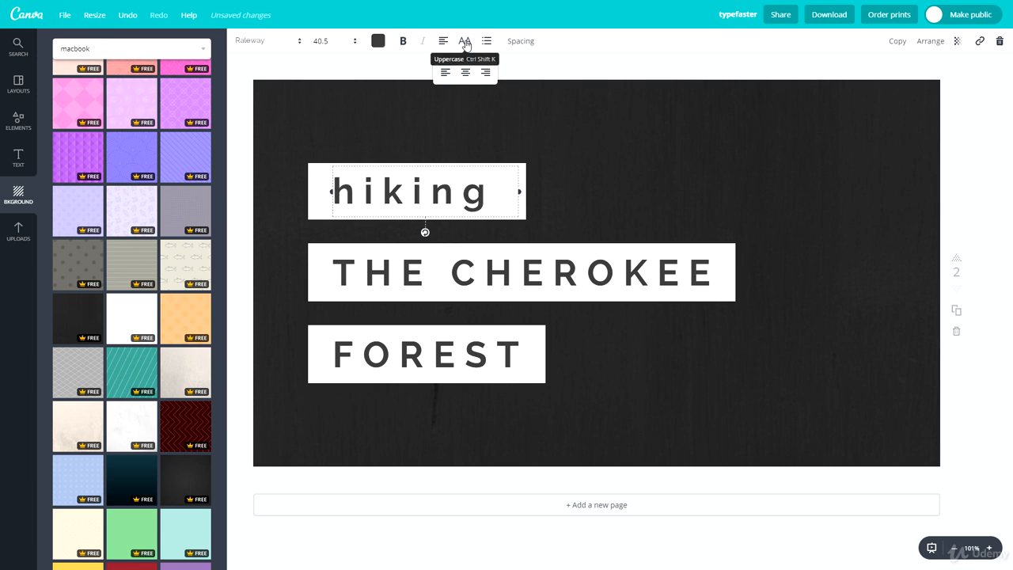
{"action": "left_click", "coordinate": [466, 44]}
{"action": "left_click", "coordinate": [488, 42]}
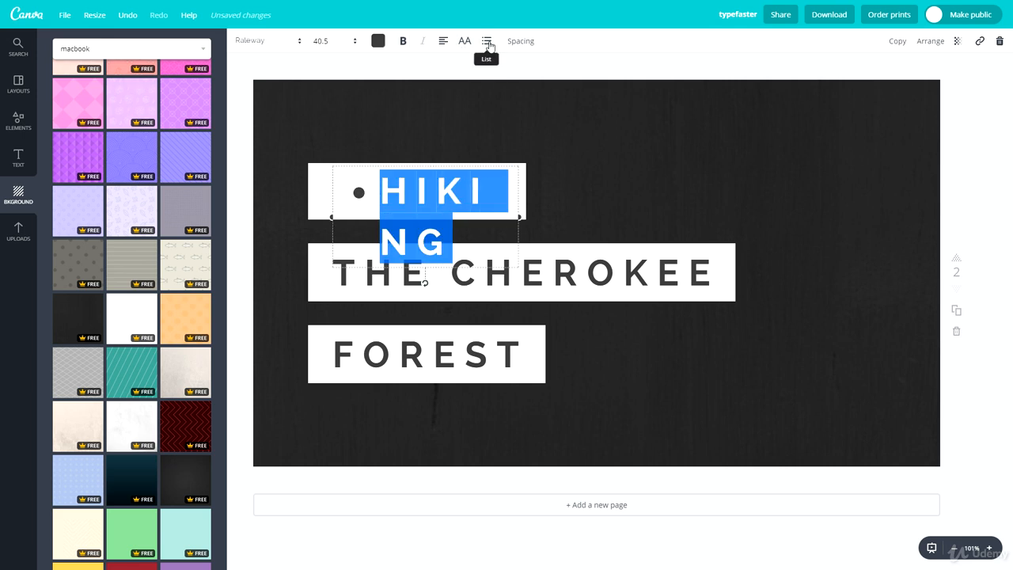
{"action": "left_click", "coordinate": [489, 42]}
{"action": "left_click", "coordinate": [488, 42]}
{"action": "left_click", "coordinate": [488, 42]}
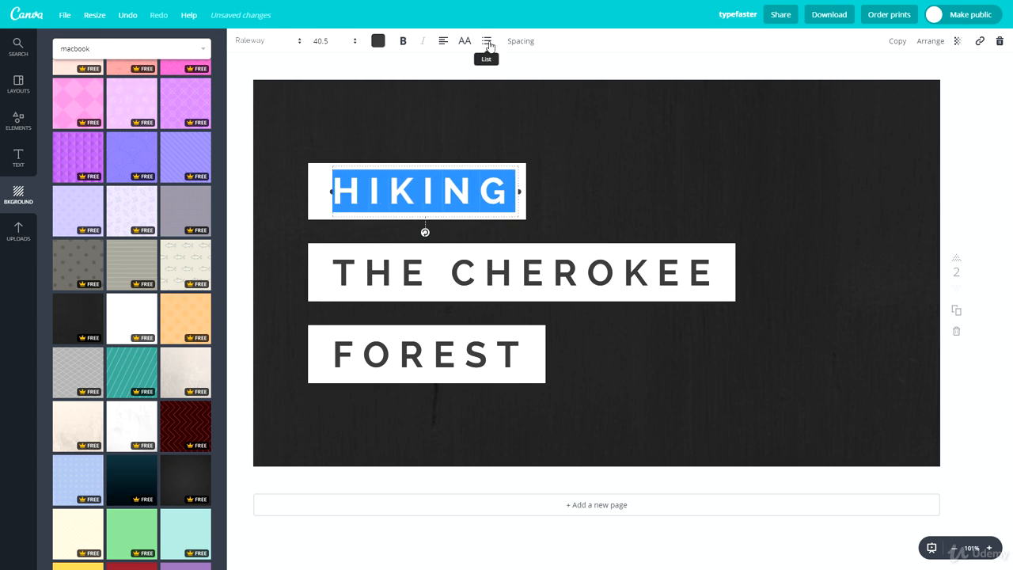
Step: Try letter spacing values of 300 and 70 on the HIKING text, and widen its text box to fit
{"action": "left_click", "coordinate": [530, 43]}
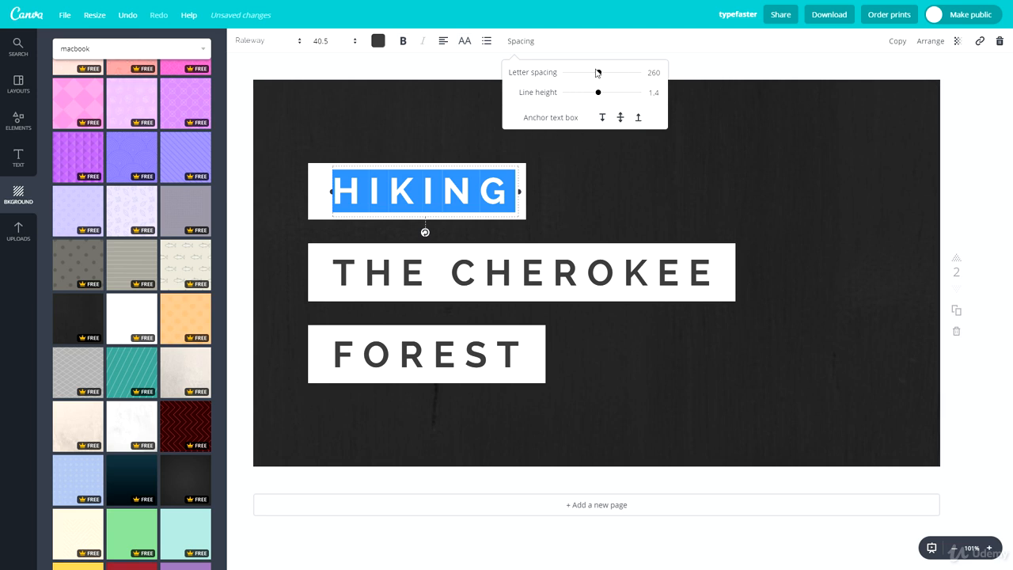
{"action": "mouse_move", "coordinate": [600, 74]}
{"action": "left_mouse_down"}
{"action": "mouse_move", "coordinate": [683, 80]}
{"action": "mouse_move", "coordinate": [609, 81]}
{"action": "left_mouse_up"}
{"action": "left_click_drag", "start_coordinate": [519, 216], "coordinate": [740, 207]}
{"action": "left_click", "coordinate": [520, 40]}
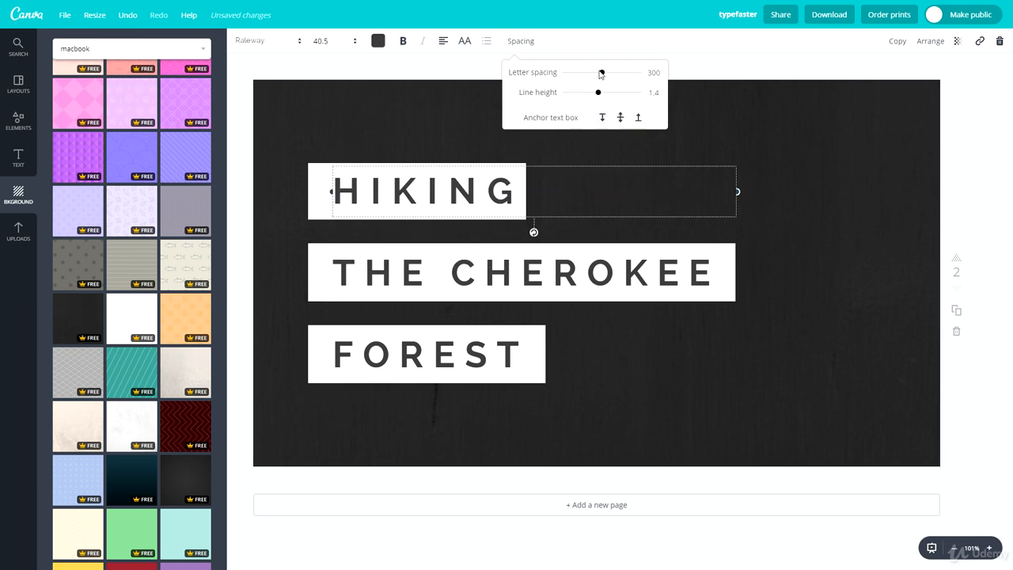
{"action": "mouse_move", "coordinate": [601, 72]}
{"action": "left_mouse_down"}
{"action": "mouse_move", "coordinate": [642, 74]}
{"action": "mouse_move", "coordinate": [544, 80]}
{"action": "mouse_move", "coordinate": [587, 79]}
{"action": "left_mouse_up"}
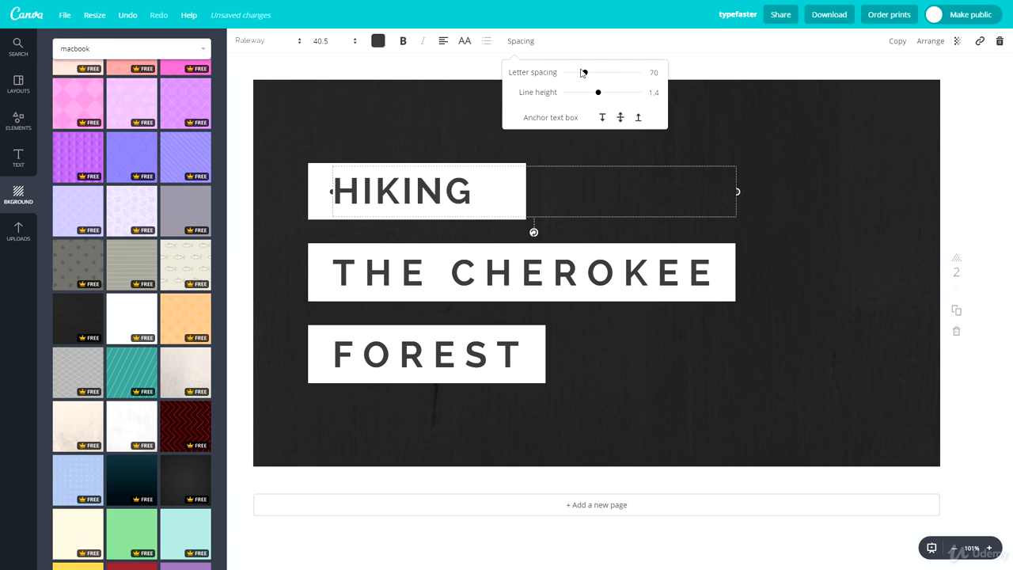
Step: Undo the recent letter spacing and text box changes on the HIKING text, and deselect it
{"action": "key", "text": "ctrl+z"}
{"action": "key", "text": "ctrl+z"}
{"action": "key", "text": "ctrl+z"}
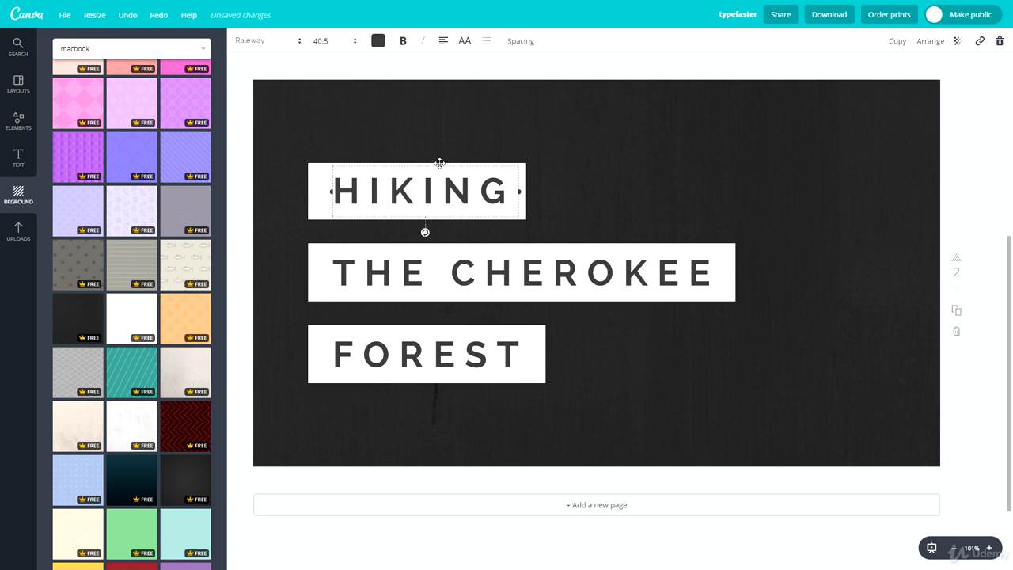
{"action": "key", "text": "ctrl+z"}
{"action": "left_click", "coordinate": [594, 124]}
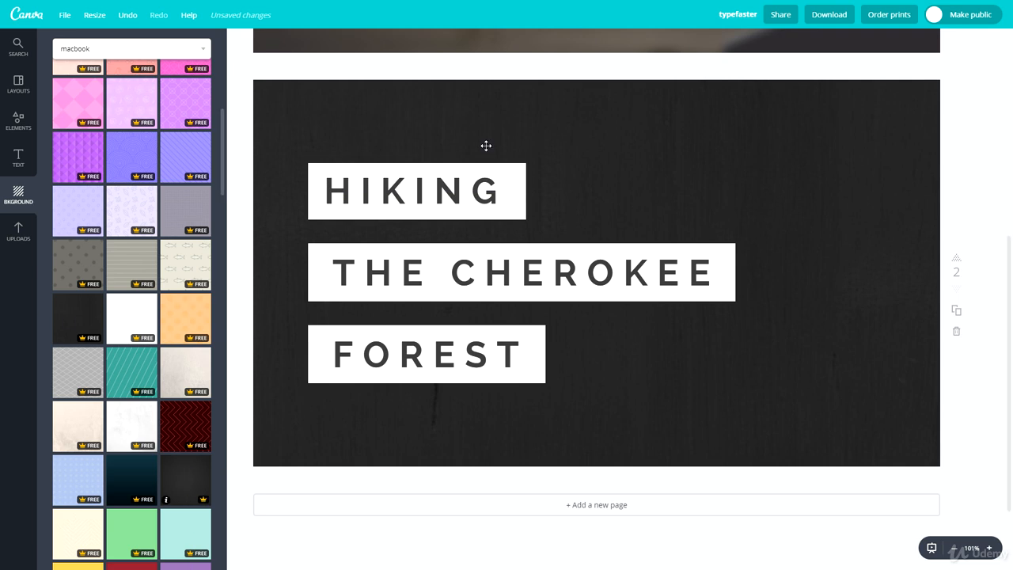
Step: Replace the textured background of page 2 with the smooth dark gray gradient background
{"action": "left_click", "coordinate": [183, 480]}
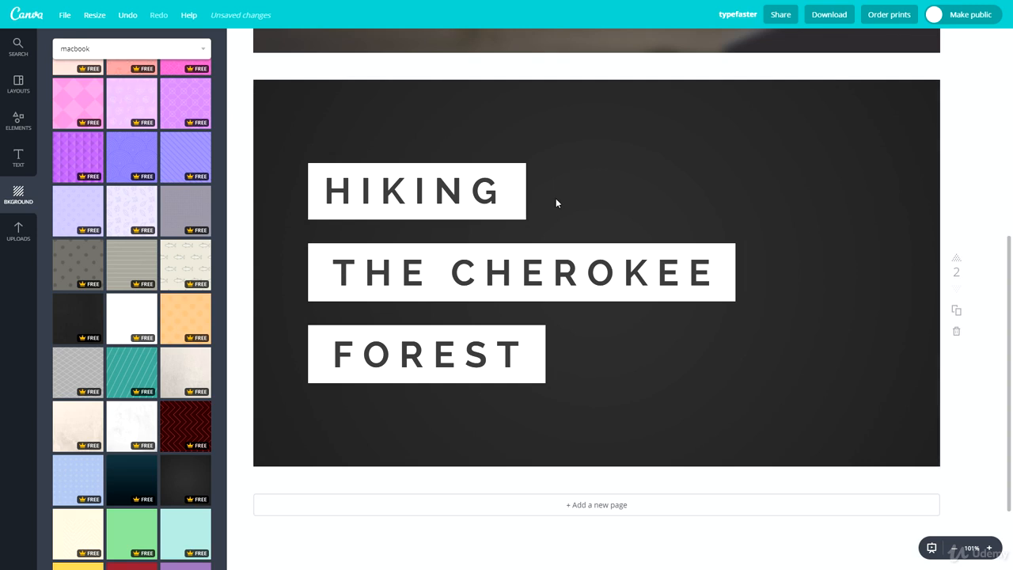
{"action": "left_click", "coordinate": [26, 154]}
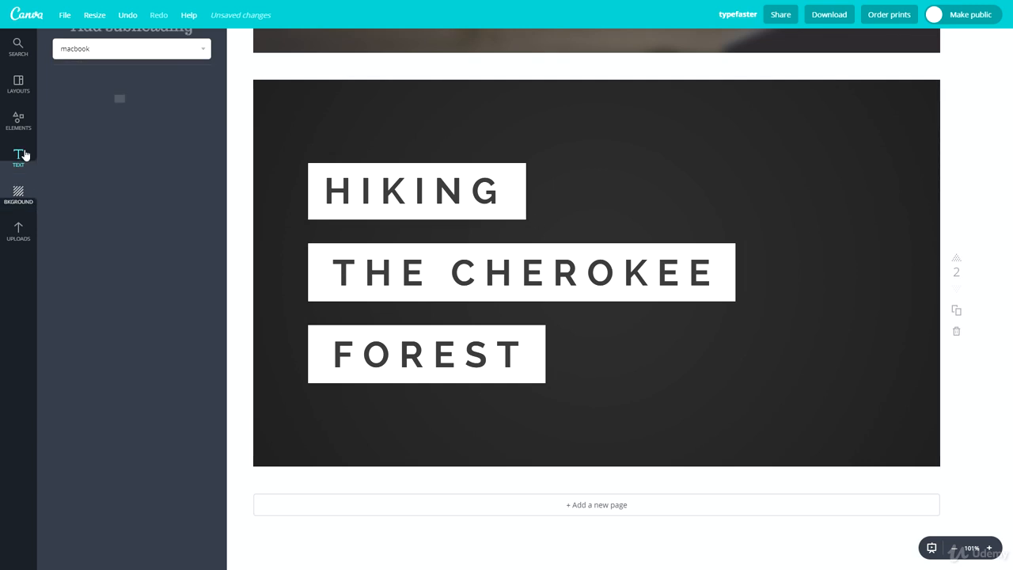
Step: Add a solid white circle shape, shrink it, and place it partly off the page's top-right corner
{"action": "left_click", "coordinate": [19, 123]}
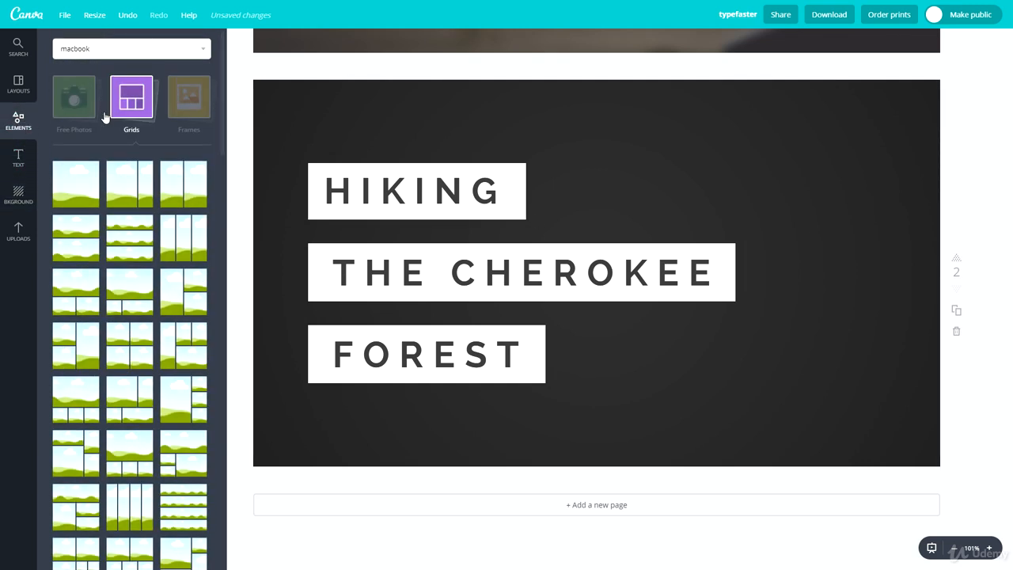
{"action": "left_click", "coordinate": [128, 111]}
{"action": "left_click", "coordinate": [78, 175]}
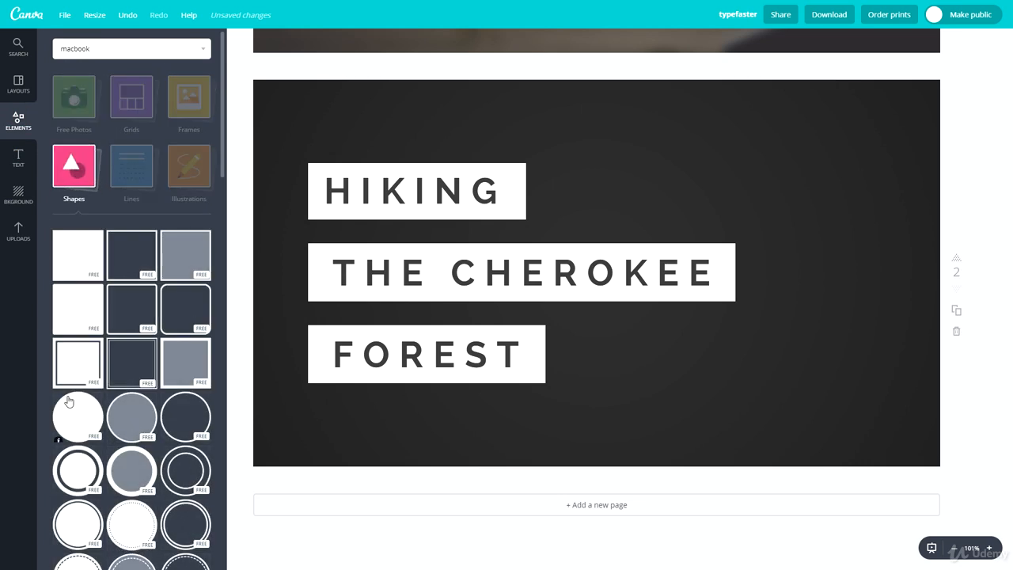
{"action": "left_click", "coordinate": [77, 415]}
{"action": "left_click_drag", "start_coordinate": [758, 111], "coordinate": [613, 258]}
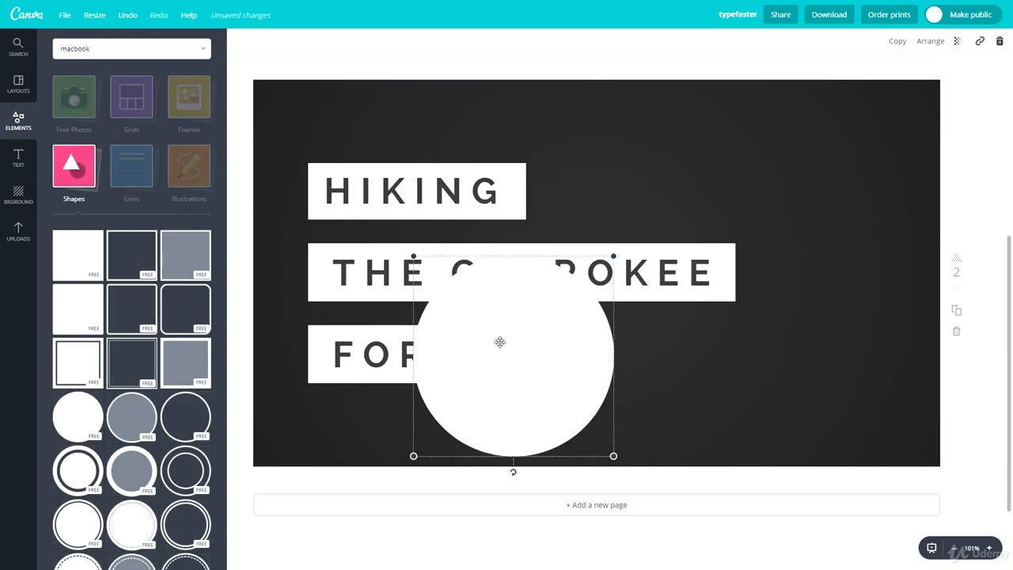
{"action": "left_click_drag", "start_coordinate": [500, 341], "coordinate": [832, 140]}
{"action": "left_click_drag", "start_coordinate": [788, 182], "coordinate": [850, 140]}
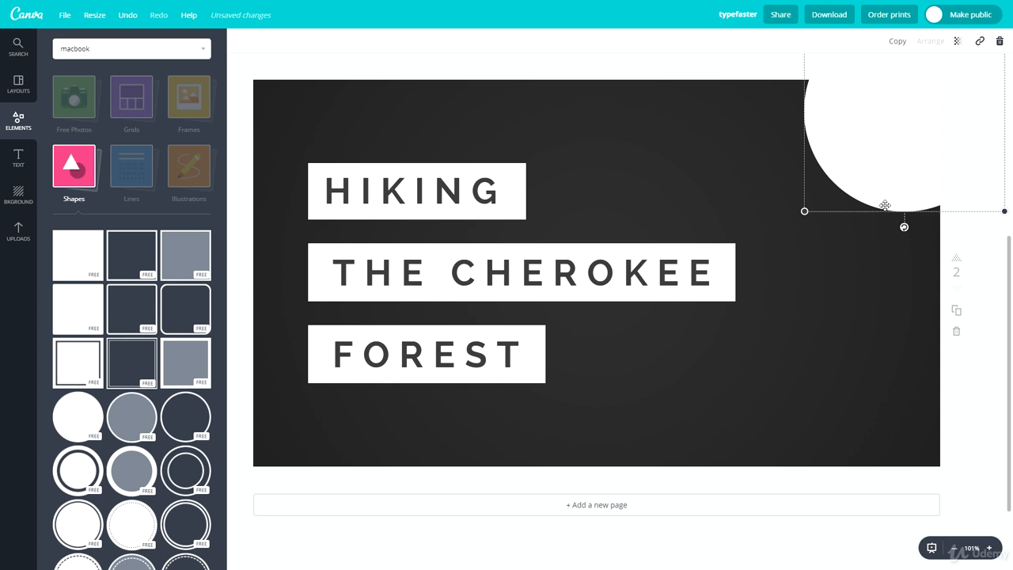
Step: Duplicate the white corner circle and recolor the copy with a dark gray document color matching the background
{"action": "left_click_drag", "start_coordinate": [872, 150], "coordinate": [852, 201]}
{"action": "left_click", "coordinate": [841, 273]}
{"action": "left_click", "coordinate": [855, 161]}
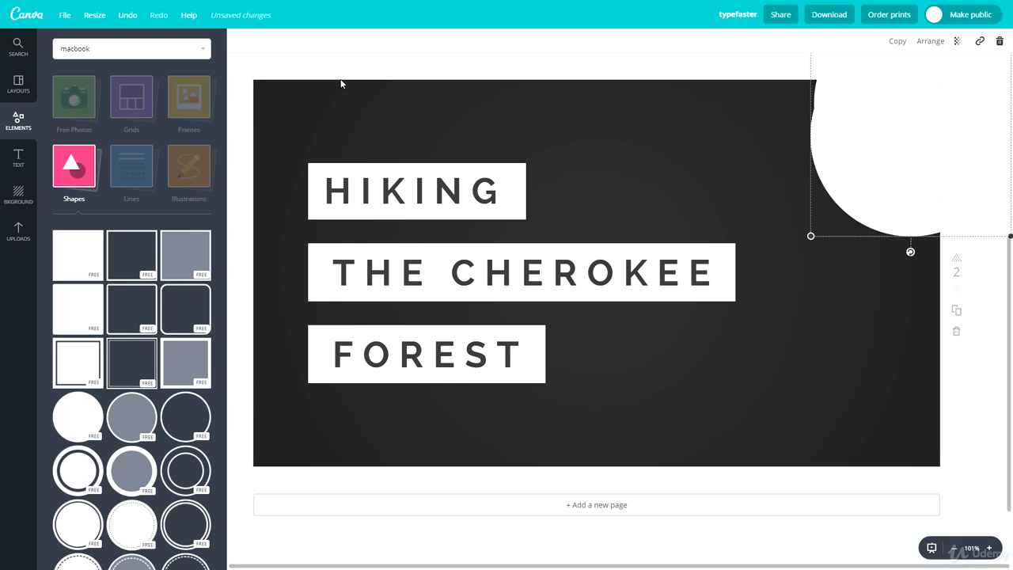
{"action": "left_click", "coordinate": [240, 40]}
{"action": "left_click", "coordinate": [313, 92]}
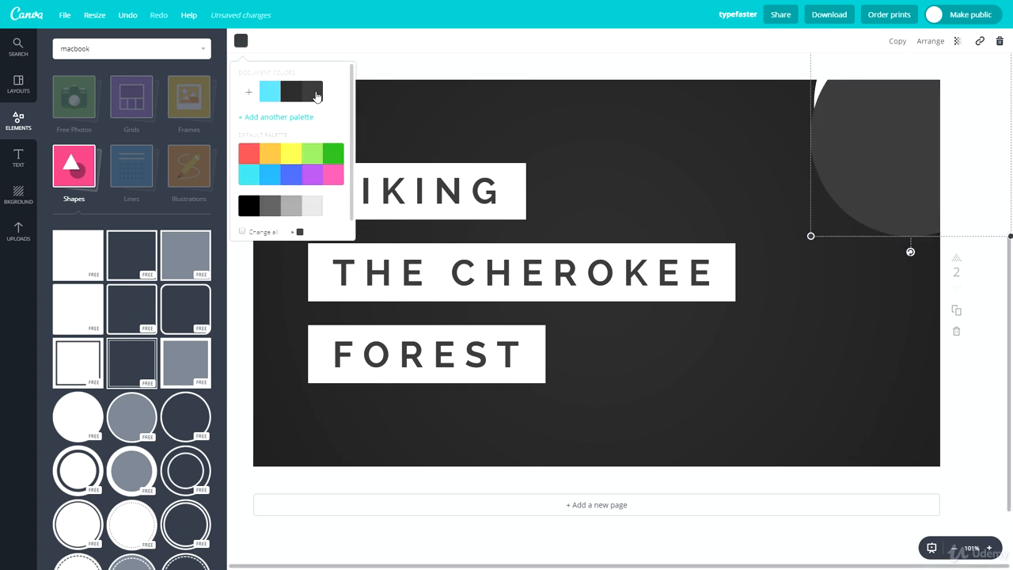
{"action": "left_click", "coordinate": [295, 93]}
{"action": "left_click", "coordinate": [755, 188]}
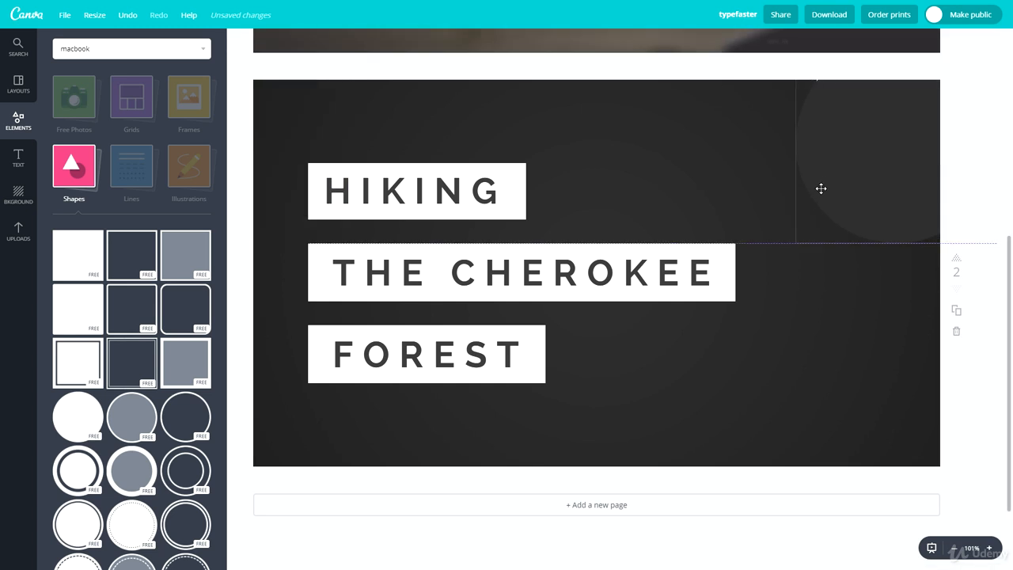
Step: Shrink the dark circle and center it over the white one to form a white ring in the corner
{"action": "left_click_drag", "start_coordinate": [823, 222], "coordinate": [881, 192]}
{"action": "left_click_drag", "start_coordinate": [936, 172], "coordinate": [913, 163]}
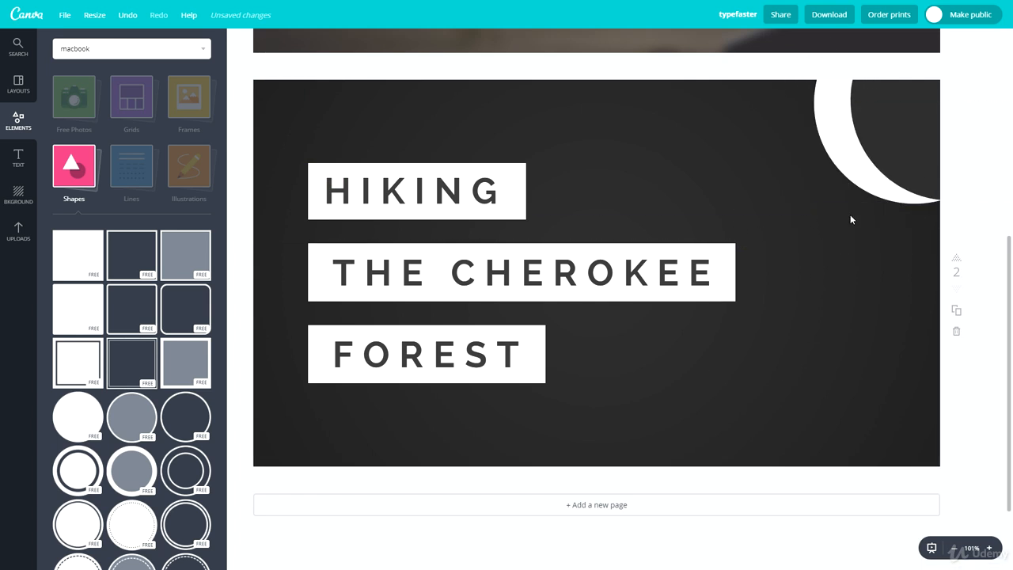
{"action": "key", "text": "ctrl+z"}
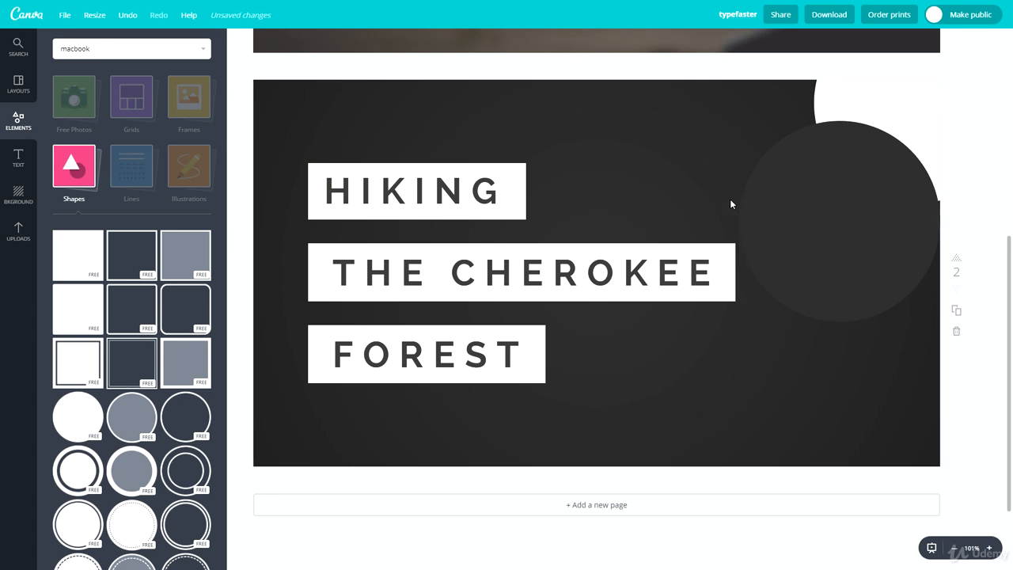
{"action": "left_click_drag", "start_coordinate": [786, 221], "coordinate": [858, 134]}
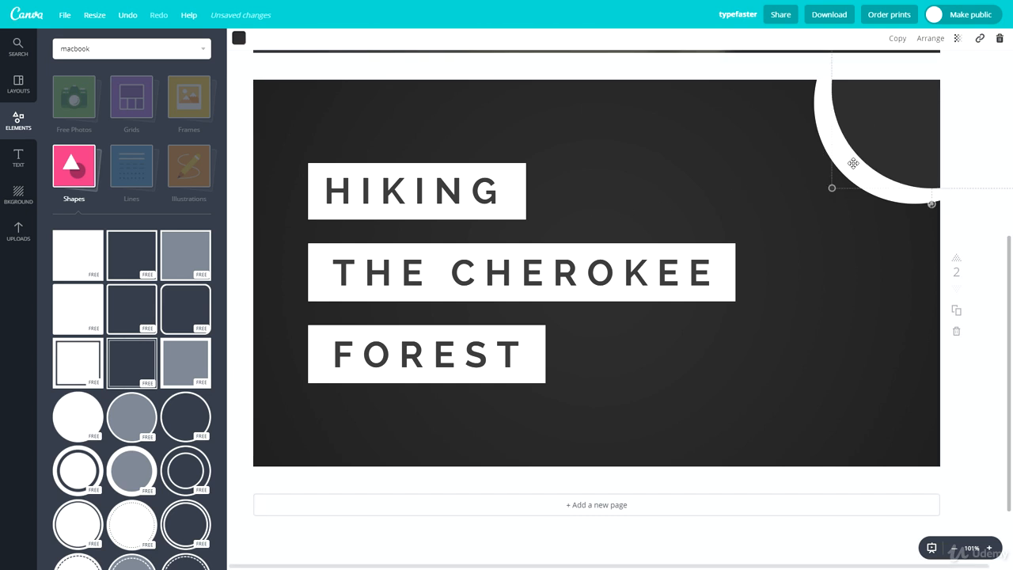
{"action": "left_click_drag", "start_coordinate": [833, 188], "coordinate": [864, 152]}
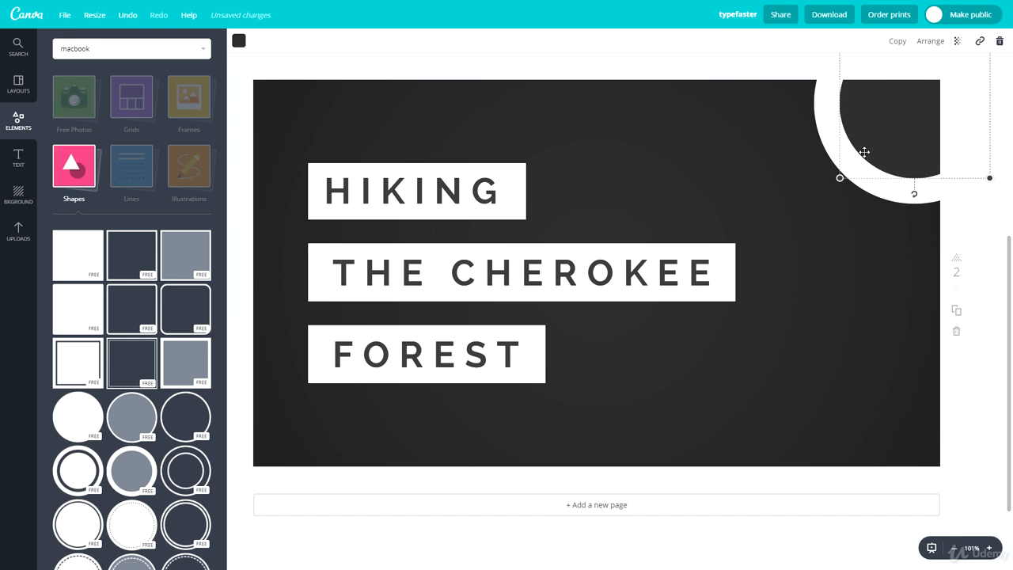
{"action": "left_click", "coordinate": [818, 241]}
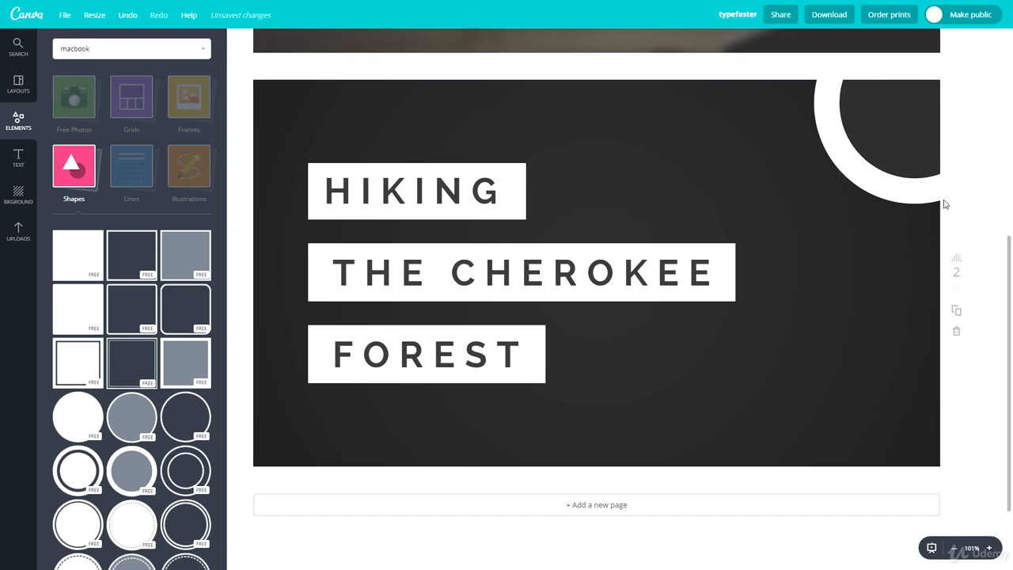
Step: Copy the ring to the page's bottom-right corner and to the middle of its right edge
{"action": "left_click_drag", "start_coordinate": [894, 216], "coordinate": [887, 520]}
{"action": "key", "text": "ctrl+v"}
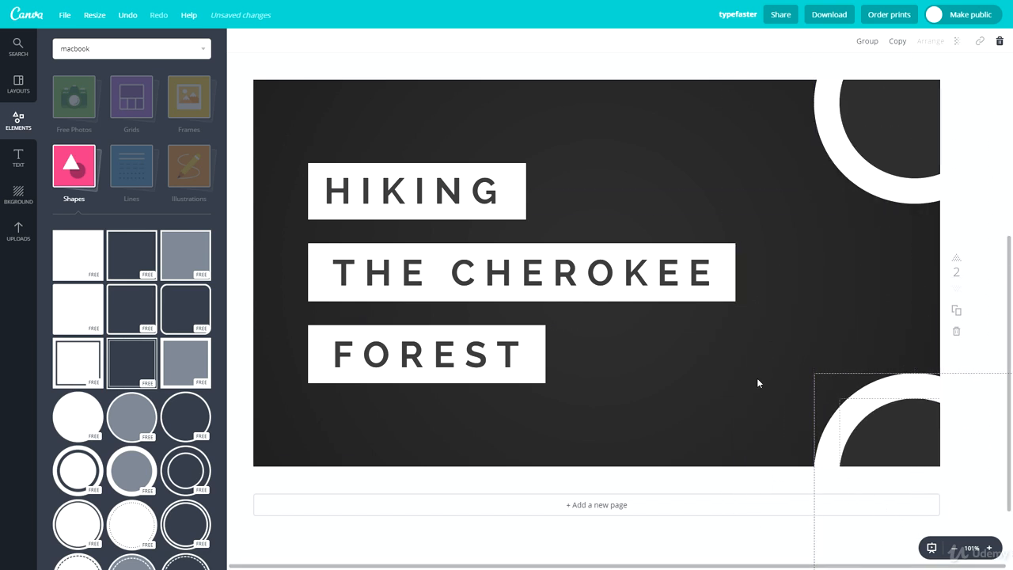
{"action": "left_click", "coordinate": [735, 345]}
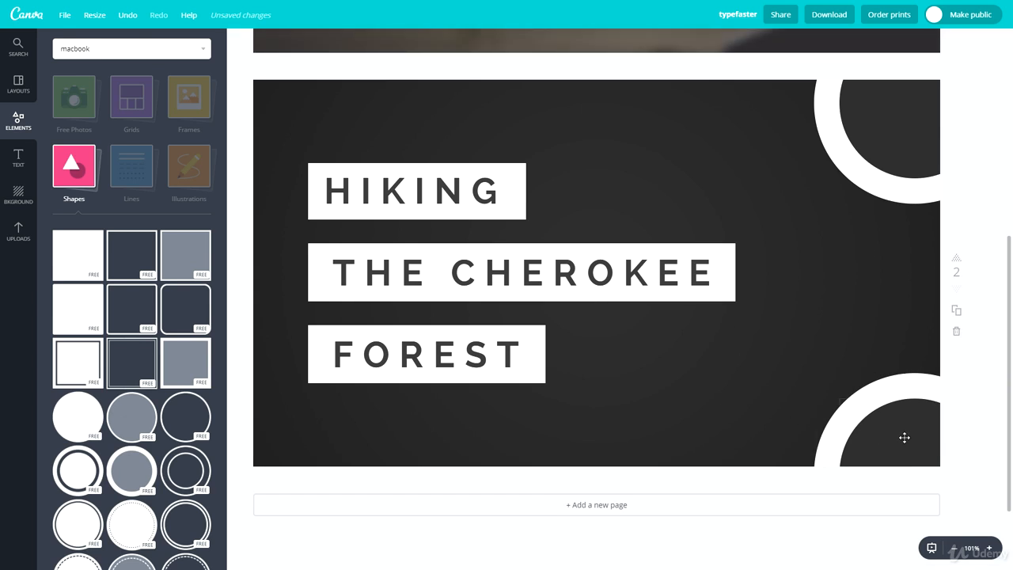
{"action": "left_click_drag", "start_coordinate": [776, 356], "coordinate": [921, 247]}
{"action": "left_click", "coordinate": [784, 251]}
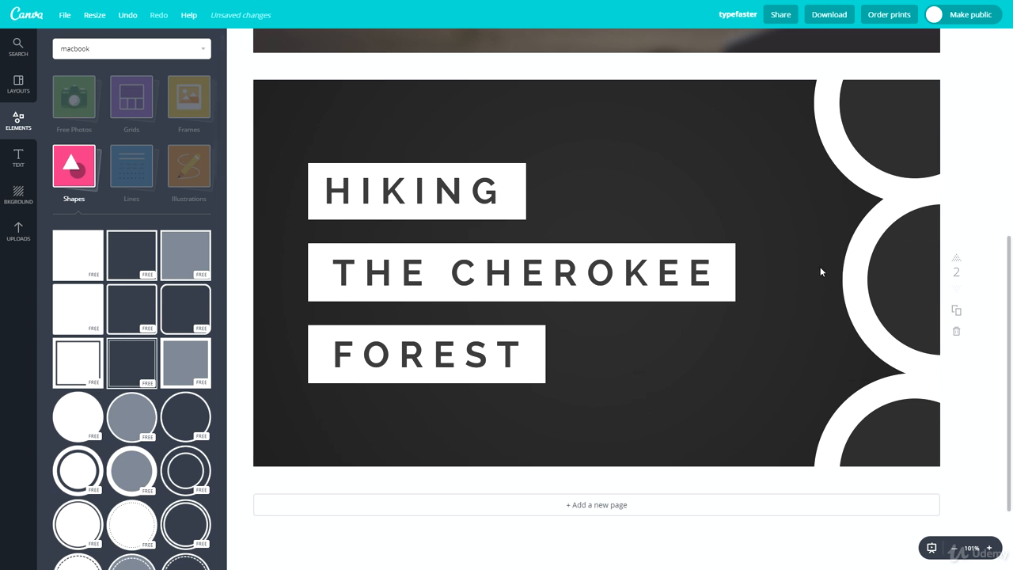
Step: Copy the ring to the page's top and bottom edges, each overlapping the neighboring corner ring
{"action": "left_click", "coordinate": [872, 290]}
{"action": "left_click_drag", "start_coordinate": [872, 290], "coordinate": [720, 52]}
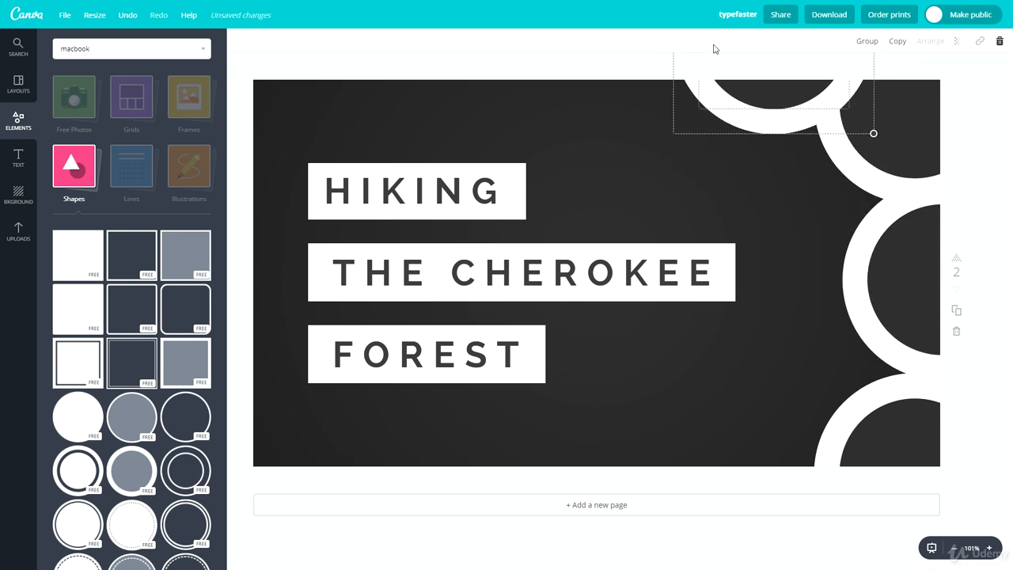
{"action": "left_click_drag", "start_coordinate": [752, 97], "coordinate": [732, 129]}
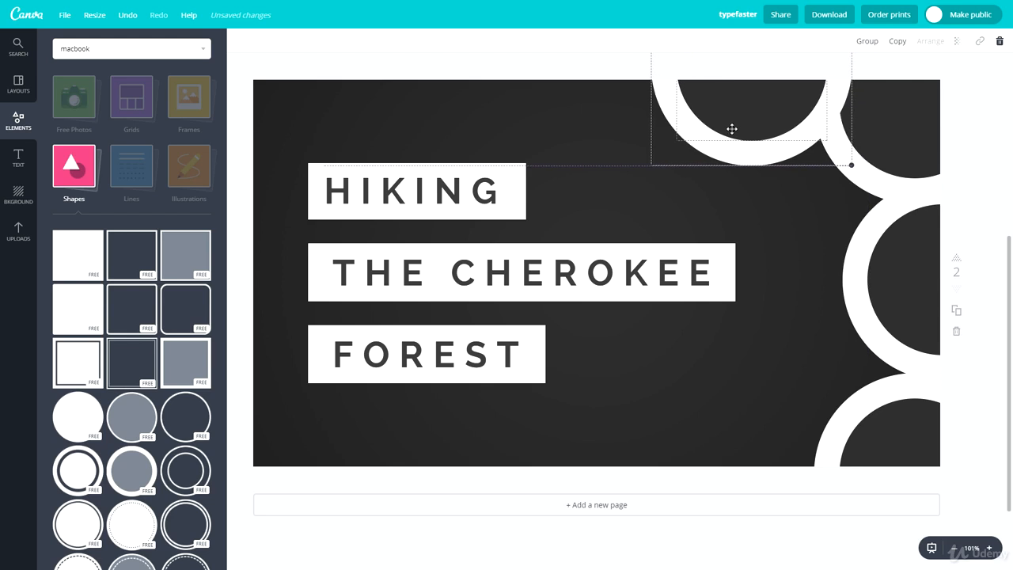
{"action": "left_click", "coordinate": [816, 235]}
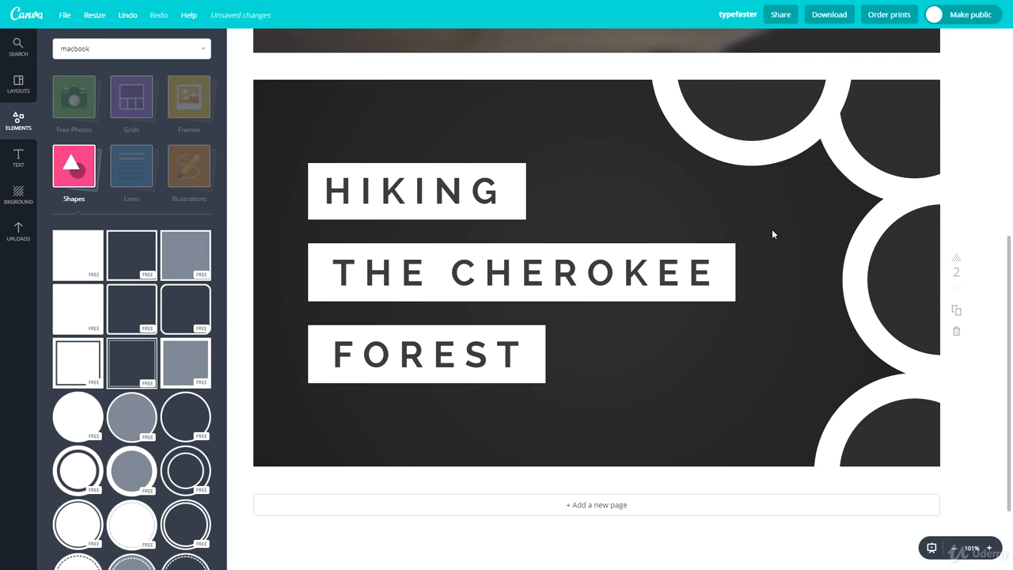
{"action": "left_click_drag", "start_coordinate": [774, 228], "coordinate": [748, 521]}
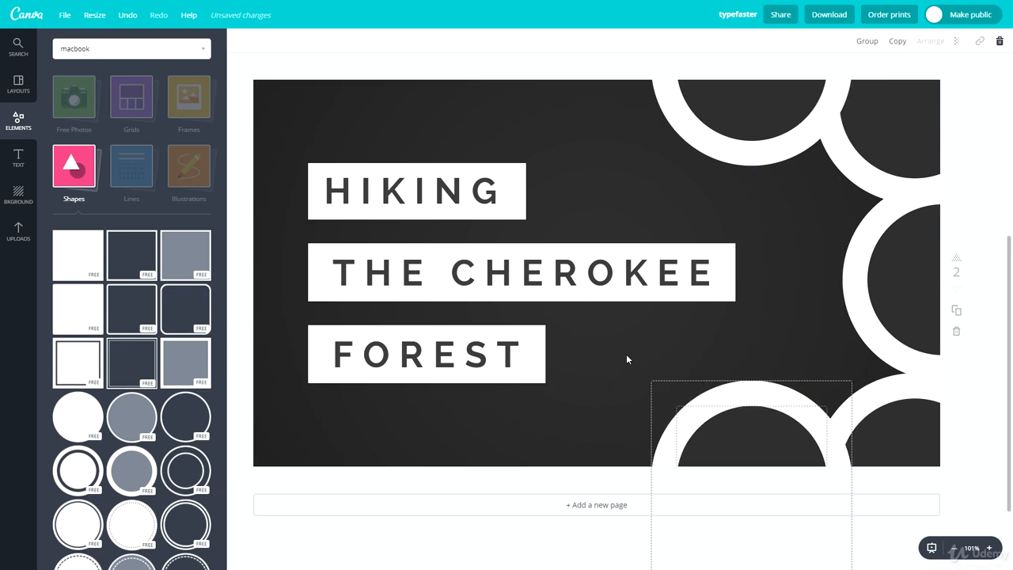
{"action": "left_click", "coordinate": [619, 349]}
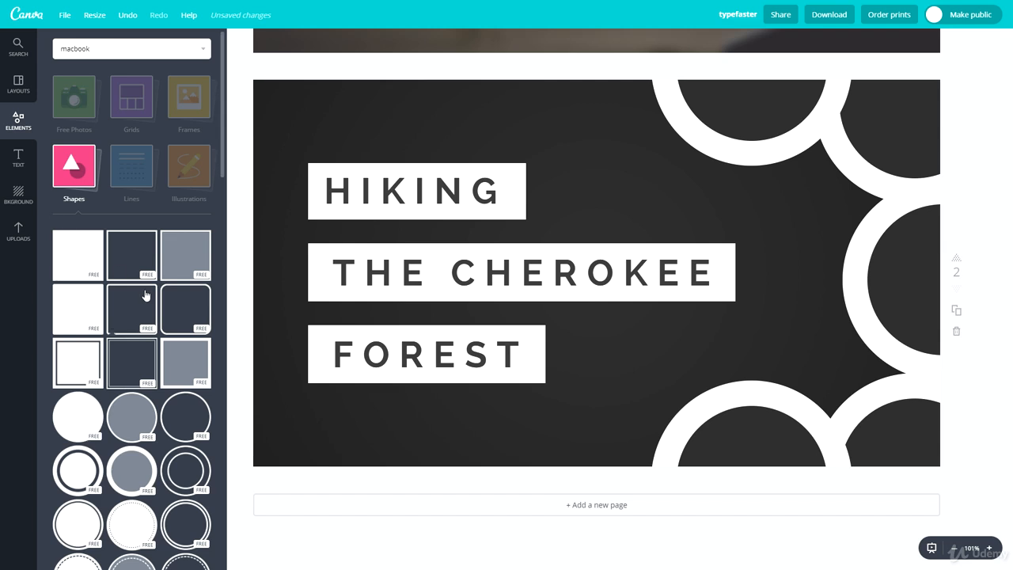
Step: Add a solid white triangle, rotate it, and place it partly off the page's top-left corner
{"action": "scroll", "coordinate": [136, 312], "scroll_direction": "down", "scroll_amount": 1}
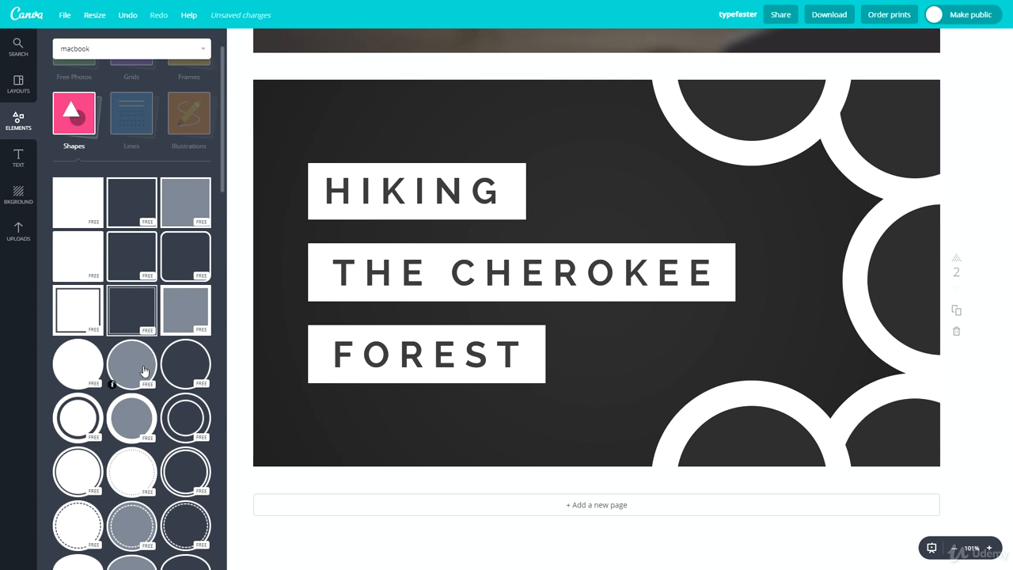
{"action": "scroll", "coordinate": [144, 371], "scroll_direction": "down", "scroll_amount": 3}
{"action": "left_click_drag", "start_coordinate": [131, 404], "coordinate": [407, 195]}
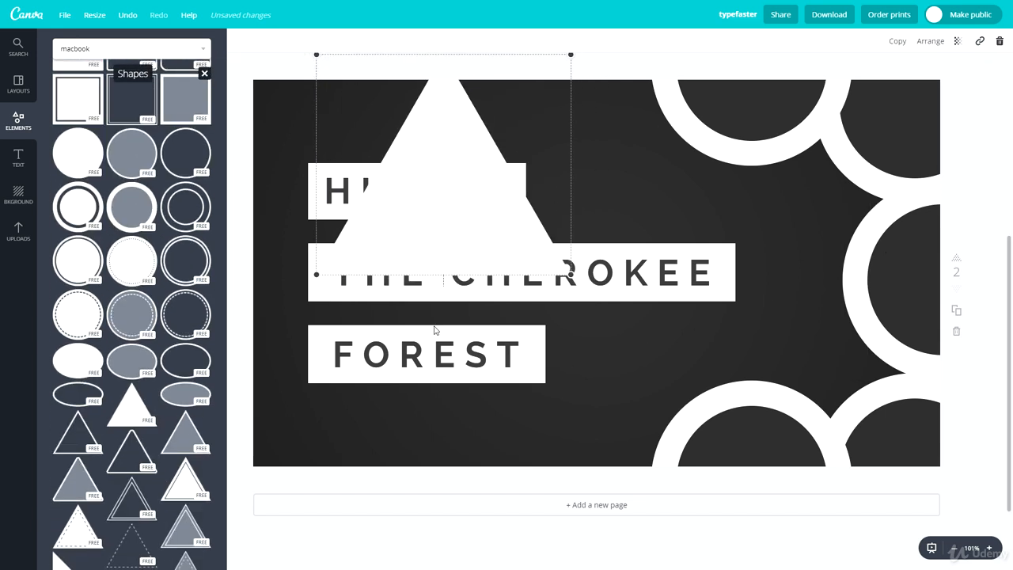
{"action": "left_click_drag", "start_coordinate": [440, 293], "coordinate": [557, 202]}
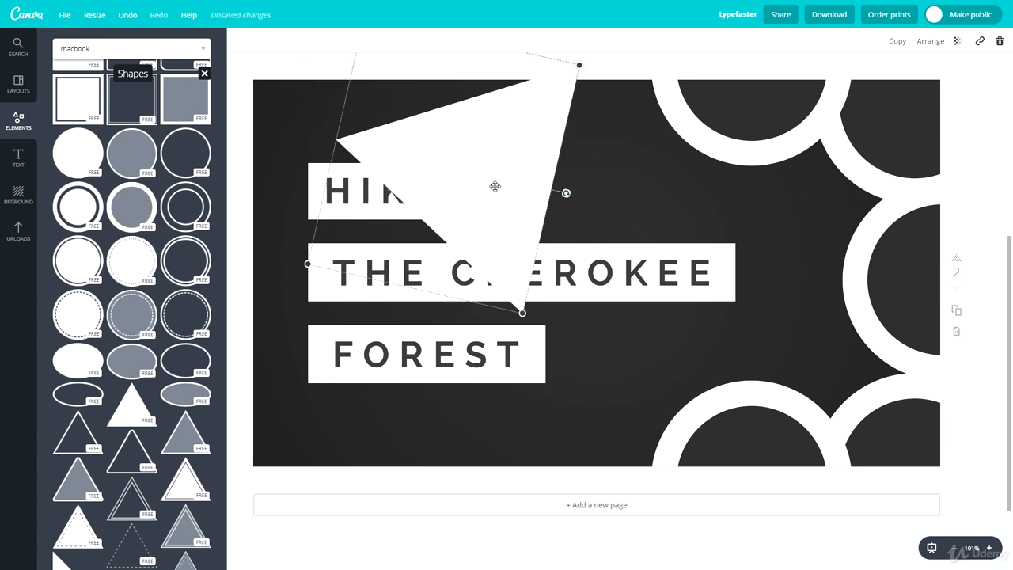
{"action": "left_click_drag", "start_coordinate": [494, 186], "coordinate": [302, 91]}
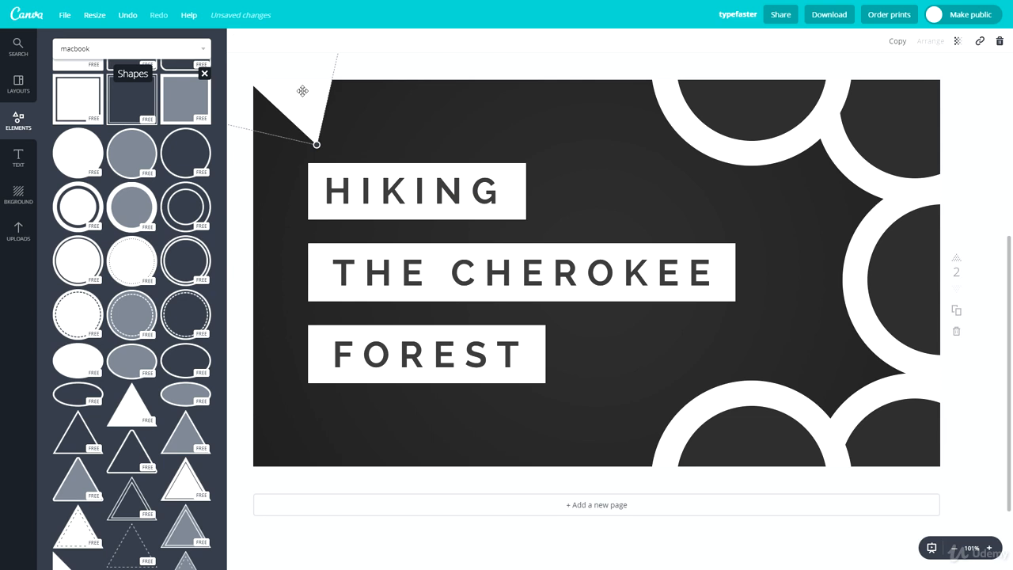
Step: Duplicate the white triangle, shrink the copy, and position it inside the original in the corner
{"action": "key", "text": "ctrl+v"}
{"action": "left_click_drag", "start_coordinate": [317, 128], "coordinate": [370, 123]}
{"action": "left_click_drag", "start_coordinate": [385, 157], "coordinate": [428, 147]}
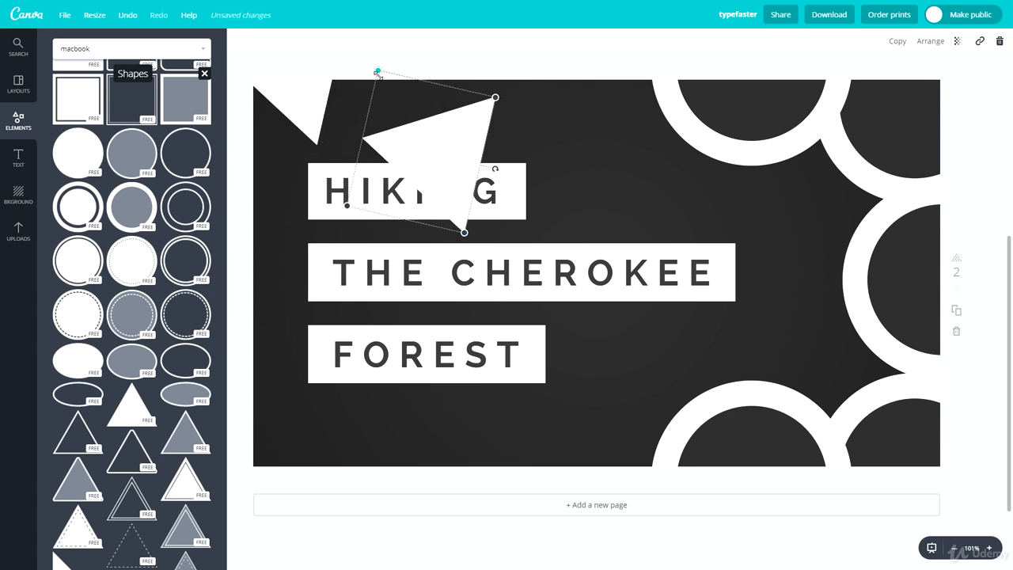
{"action": "left_click_drag", "start_coordinate": [378, 74], "coordinate": [418, 149]}
{"action": "left_click_drag", "start_coordinate": [448, 198], "coordinate": [295, 89]}
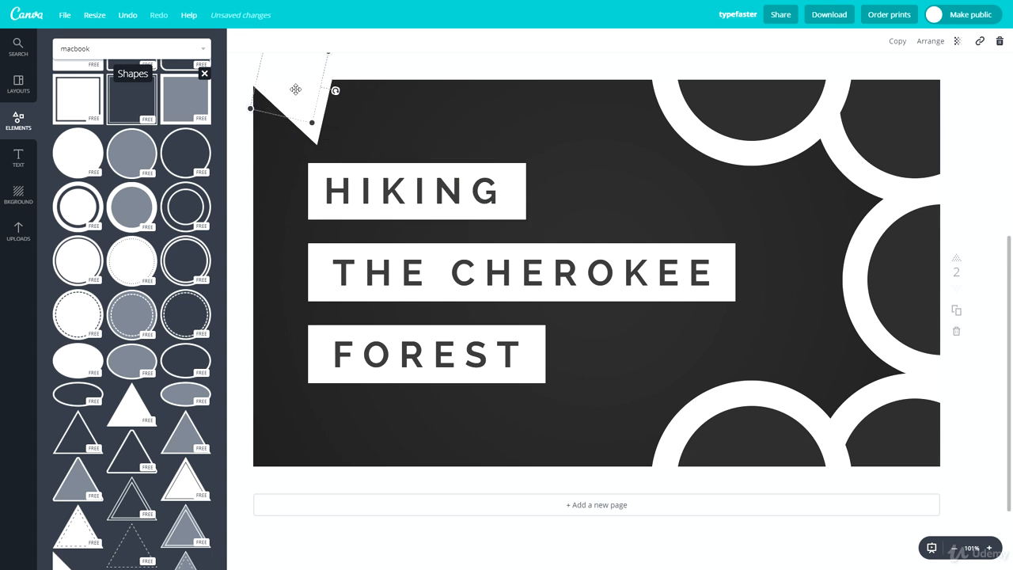
Step: Recolor the smaller triangle with the dark gray document color so only a white triangle outline shows
{"action": "left_click", "coordinate": [242, 40]}
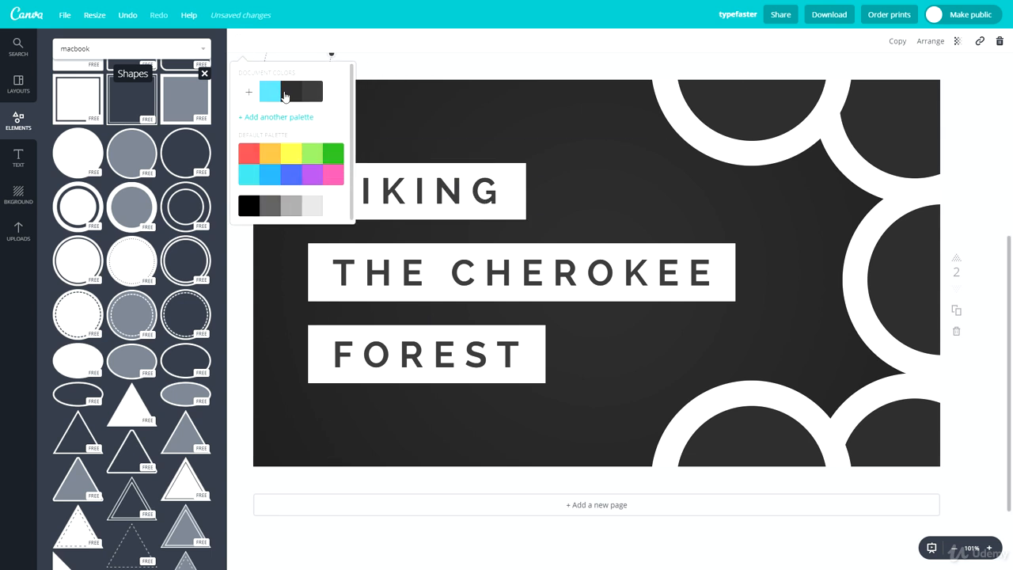
{"action": "left_click", "coordinate": [295, 96]}
{"action": "left_click", "coordinate": [428, 102]}
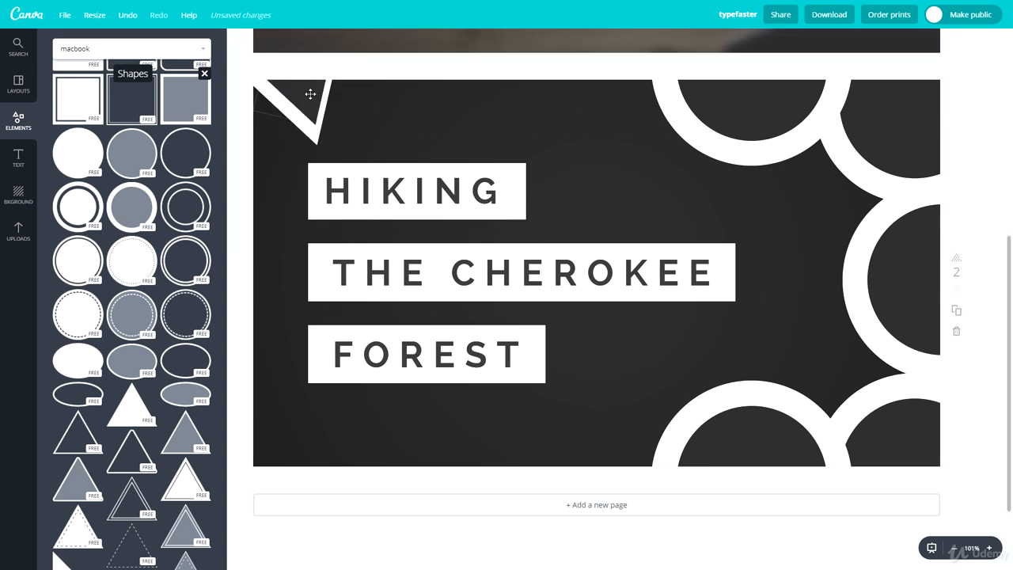
Step: Place copies of the white triangle outline side by side along the page's top edge, some overlapping
{"action": "left_click_drag", "start_coordinate": [309, 94], "coordinate": [611, 94]}
{"action": "key", "text": "ctrl+c"}
{"action": "key", "text": "ctrl+v"}
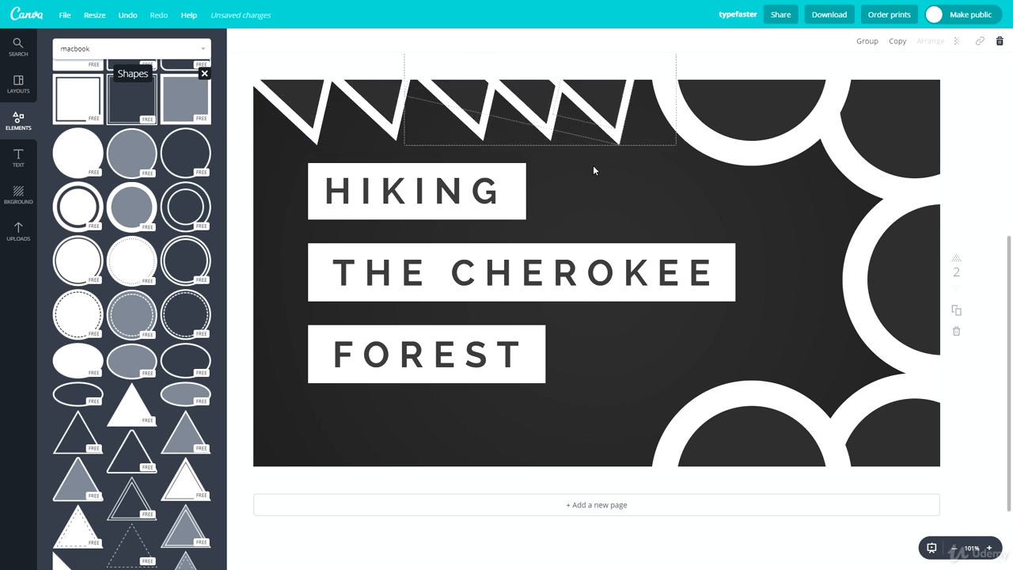
{"action": "left_click_drag", "start_coordinate": [592, 135], "coordinate": [417, 100]}
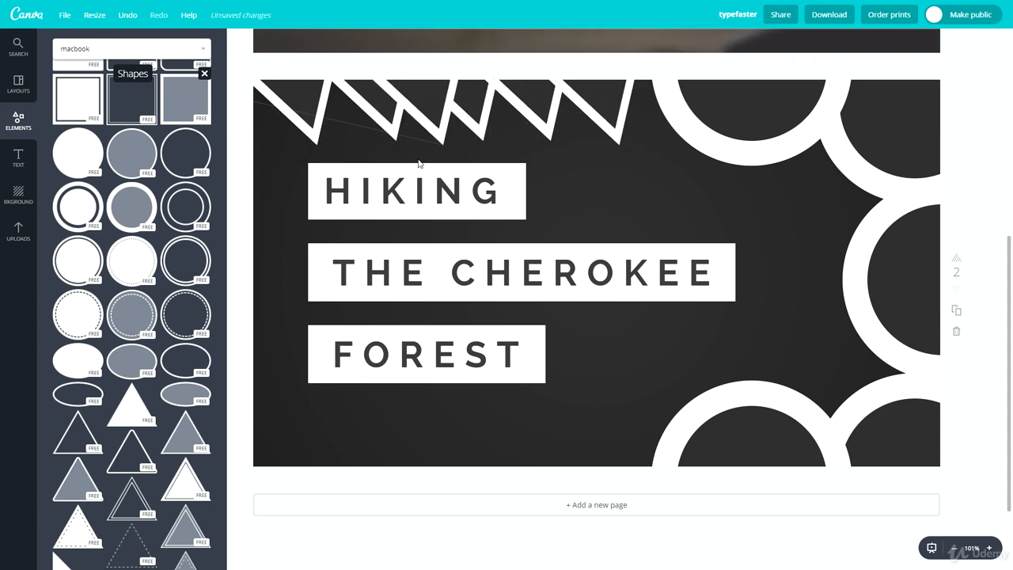
{"action": "key", "text": "ctrl+v"}
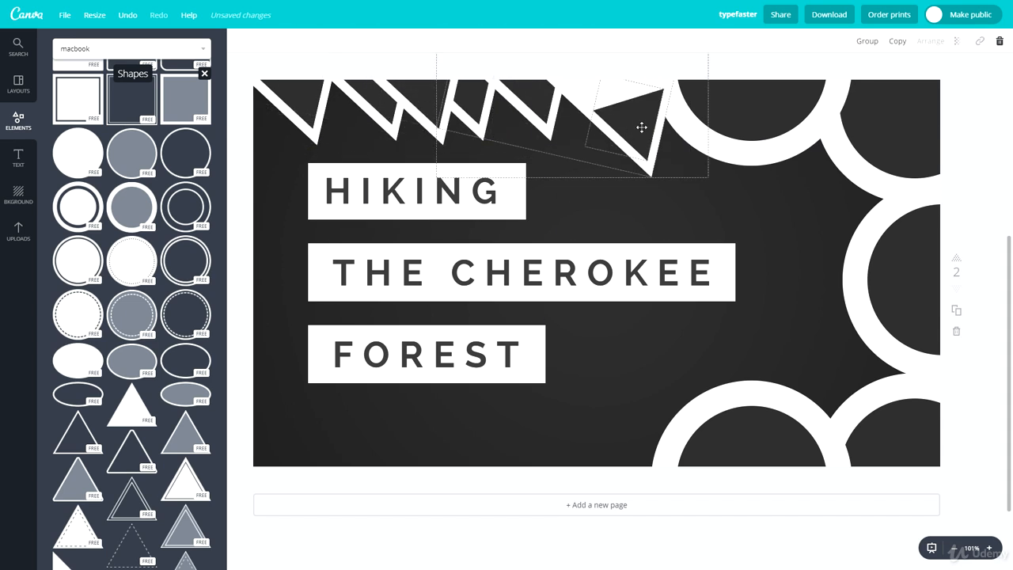
{"action": "left_click_drag", "start_coordinate": [640, 125], "coordinate": [336, 87]}
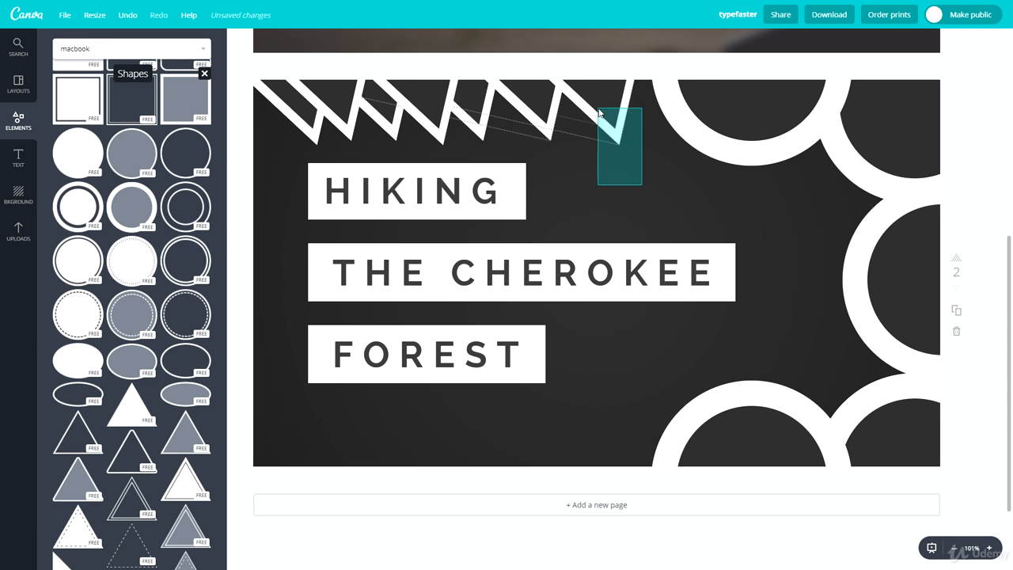
Step: Reposition the last triangle outline of the top row so it sits closer to the neighboring ring
{"action": "left_click_drag", "start_coordinate": [607, 131], "coordinate": [679, 210]}
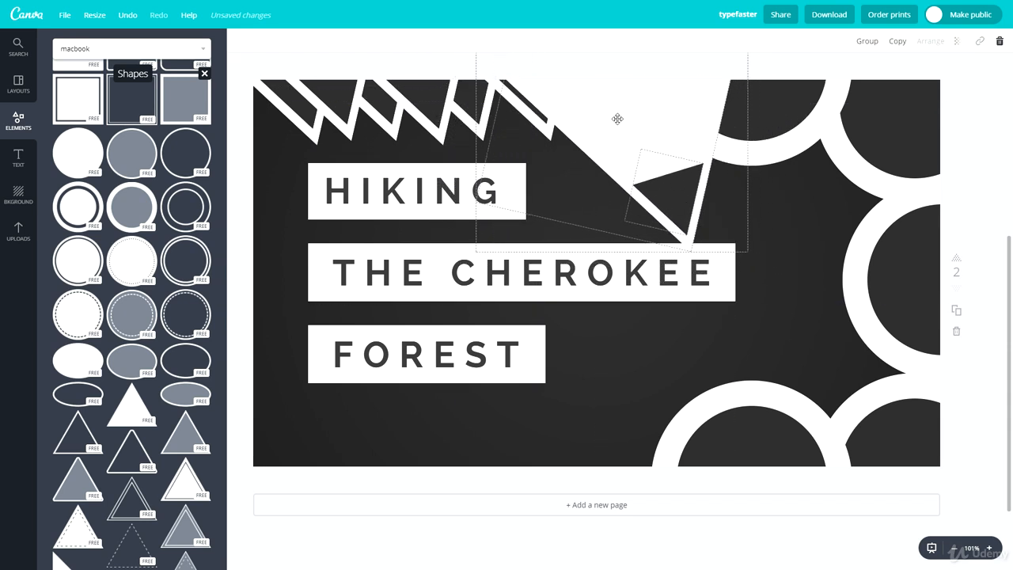
{"action": "left_click_drag", "start_coordinate": [617, 118], "coordinate": [565, 23]}
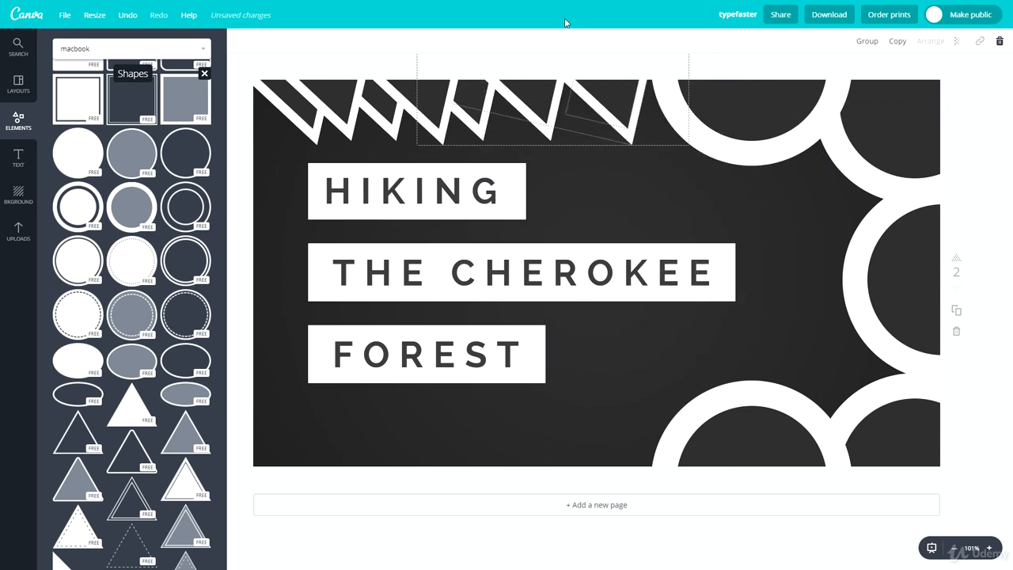
{"action": "left_click", "coordinate": [647, 186]}
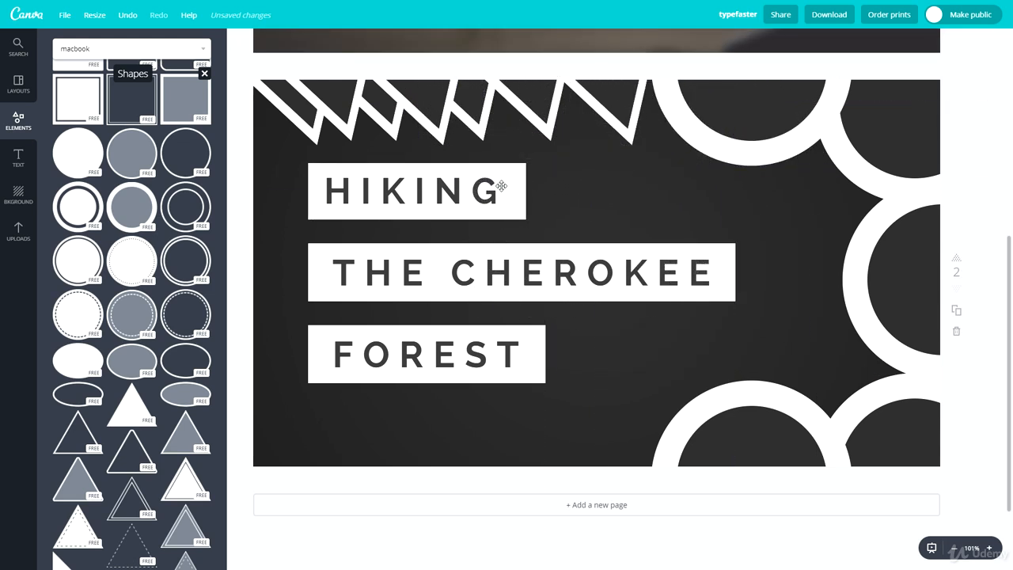
Step: Replace the heading text HIKING with HOW TO on a single line and shift it within its white bar
{"action": "double_click", "coordinate": [381, 201]}
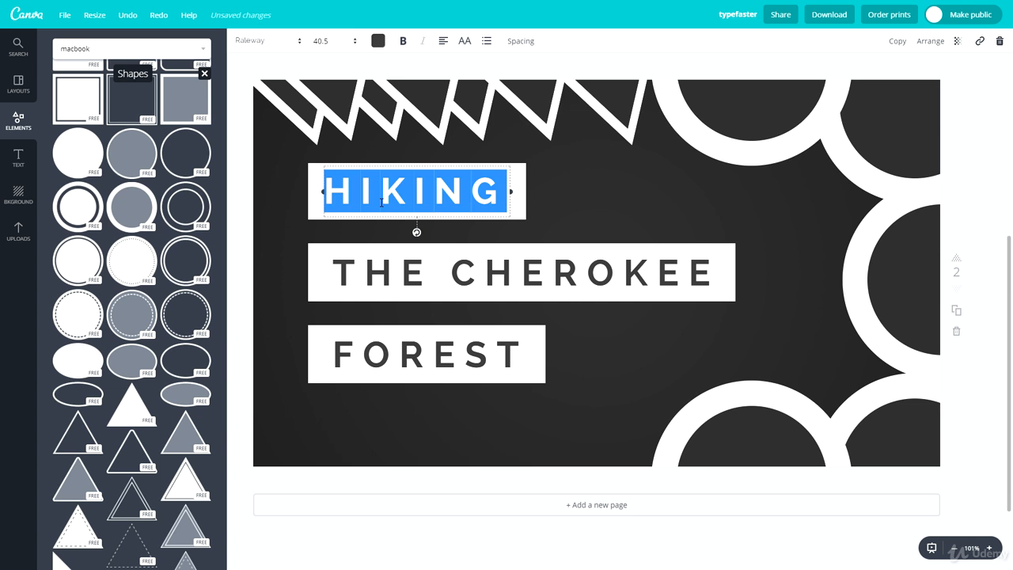
{"action": "type", "text": "HOW"}
{"action": "key", "text": "Return"}
{"action": "type", "text": "TO"}
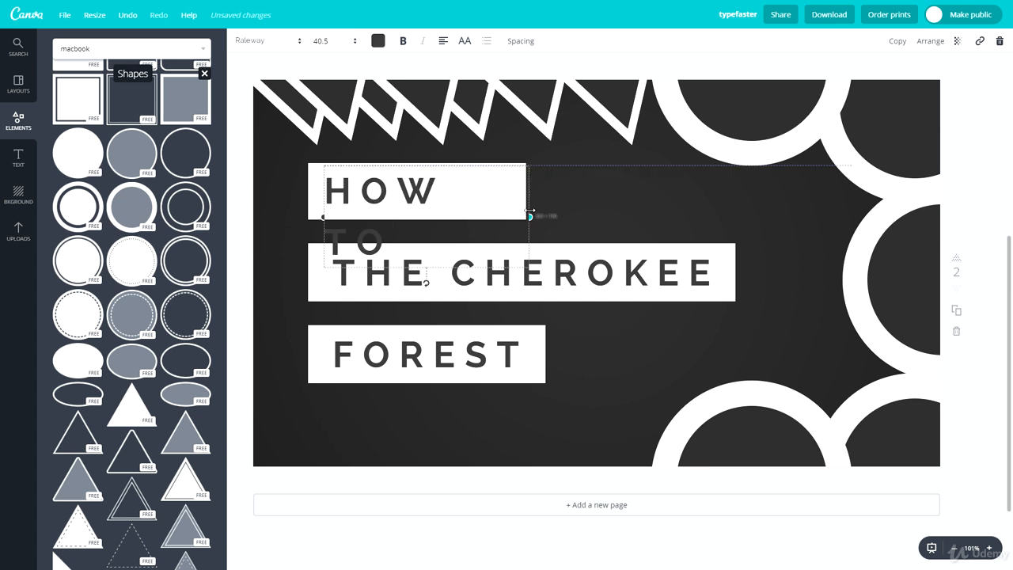
{"action": "left_click_drag", "start_coordinate": [530, 211], "coordinate": [535, 209]}
{"action": "left_click_drag", "start_coordinate": [476, 168], "coordinate": [462, 167]}
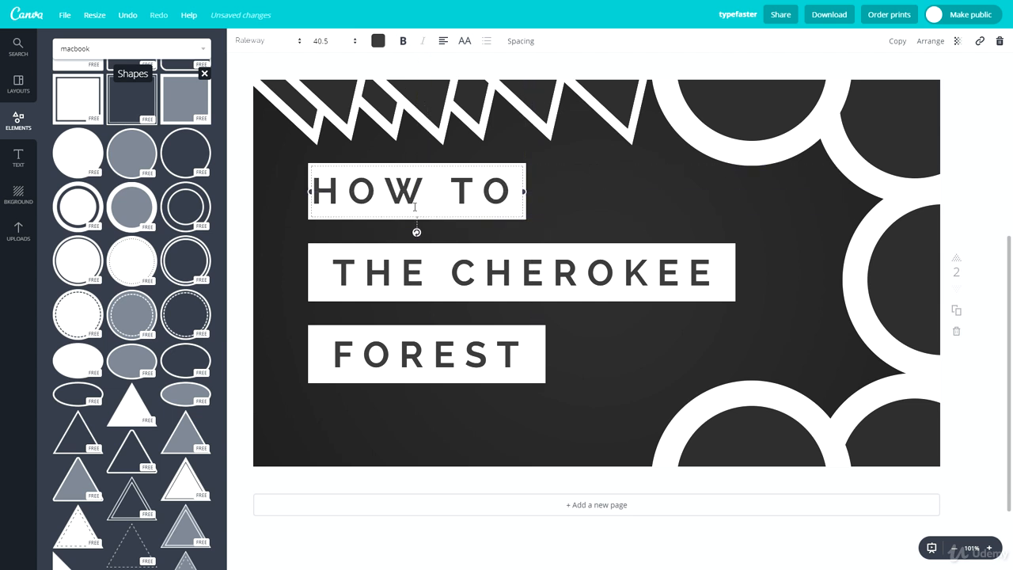
Step: Replace the middle line THE CHEROKEE with DESIGN A and shorten its white bar to fit the text
{"action": "triple_click", "coordinate": [425, 291]}
{"action": "type", "text": "DESIGN A"}
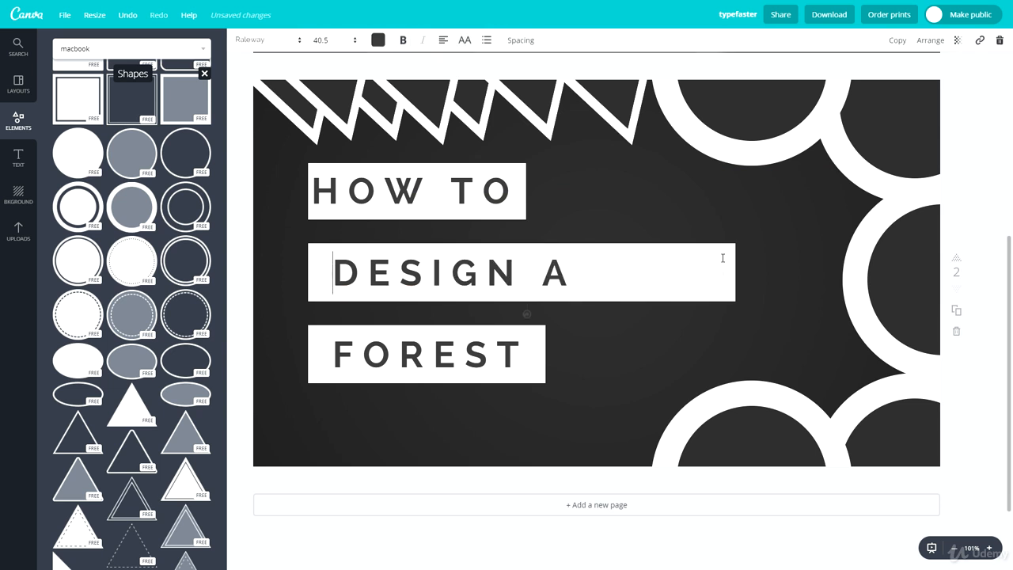
{"action": "key", "text": "Escape"}
{"action": "left_click", "coordinate": [731, 266]}
{"action": "left_click_drag", "start_coordinate": [733, 269], "coordinate": [591, 271]}
Step: Replace the bottom line FOREST with THUMBNAIL, widening its white bar and text box so it fits on one line
{"action": "double_click", "coordinate": [439, 368]}
{"action": "type", "text": "THUMBNAIL"}
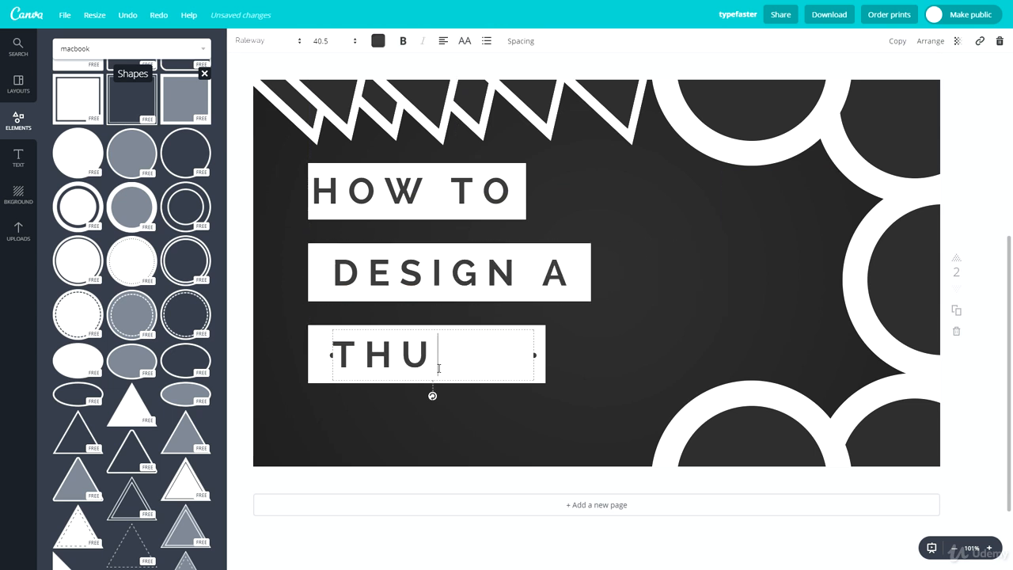
{"action": "left_click", "coordinate": [544, 353]}
{"action": "left_click_drag", "start_coordinate": [546, 353], "coordinate": [659, 346]}
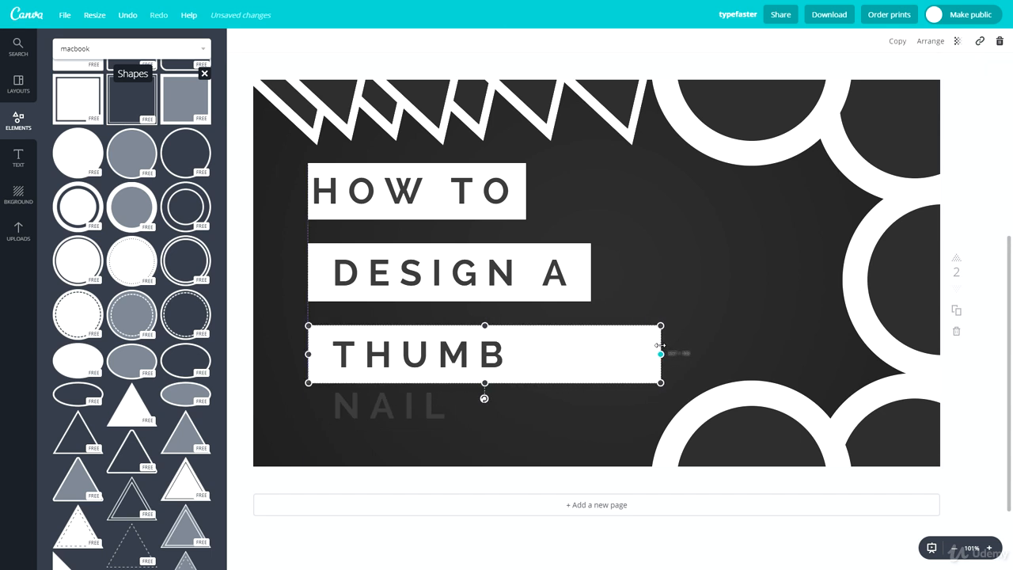
{"action": "left_click", "coordinate": [388, 405]}
{"action": "left_click_drag", "start_coordinate": [534, 378], "coordinate": [661, 358]}
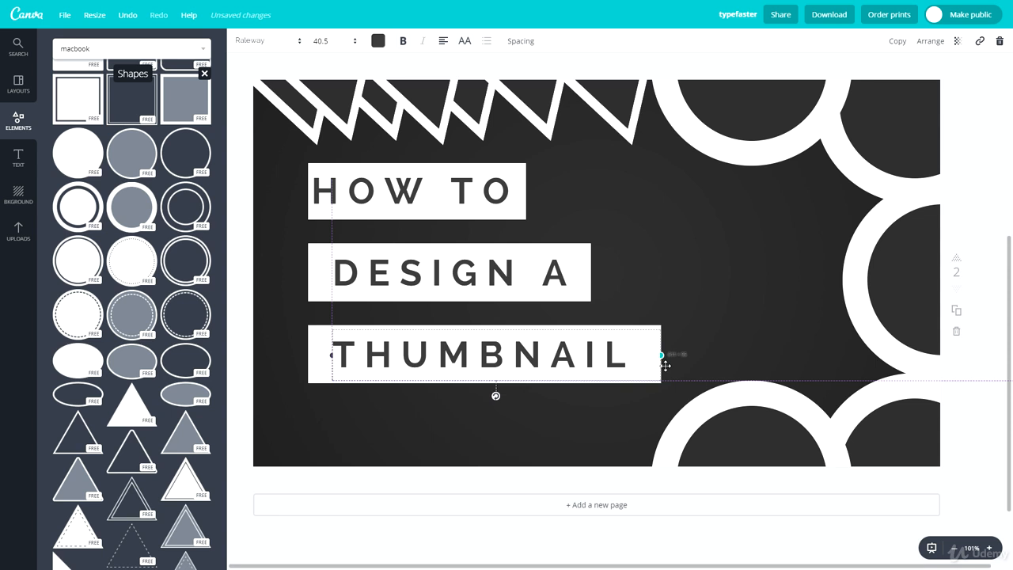
{"action": "left_click_drag", "start_coordinate": [494, 393], "coordinate": [486, 394]}
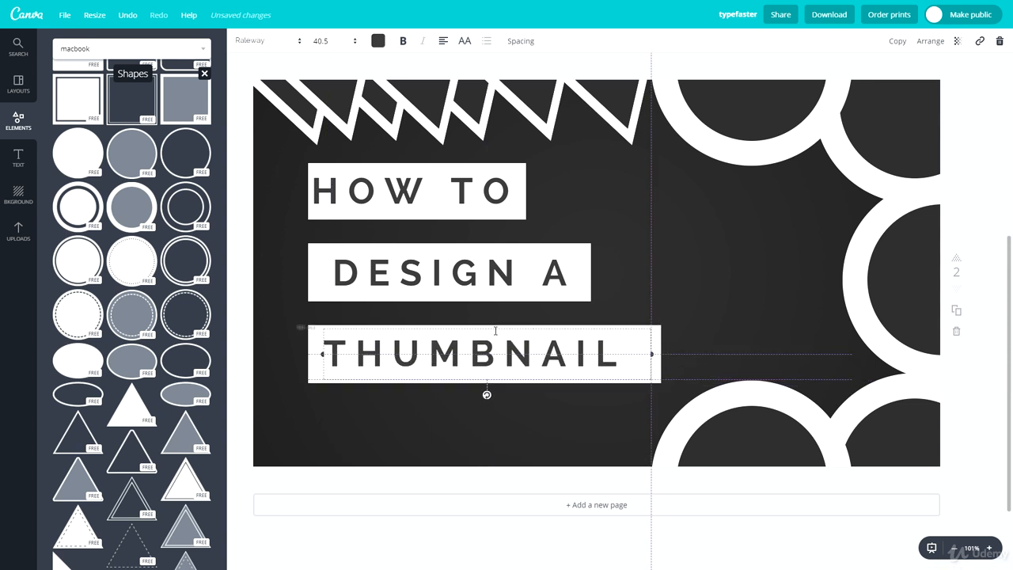
Step: Narrow the DESIGN A text box to its white bar and align the text with the THUMBNAIL line
{"action": "left_click", "coordinate": [431, 271]}
{"action": "left_click_drag", "start_coordinate": [432, 243], "coordinate": [428, 244]}
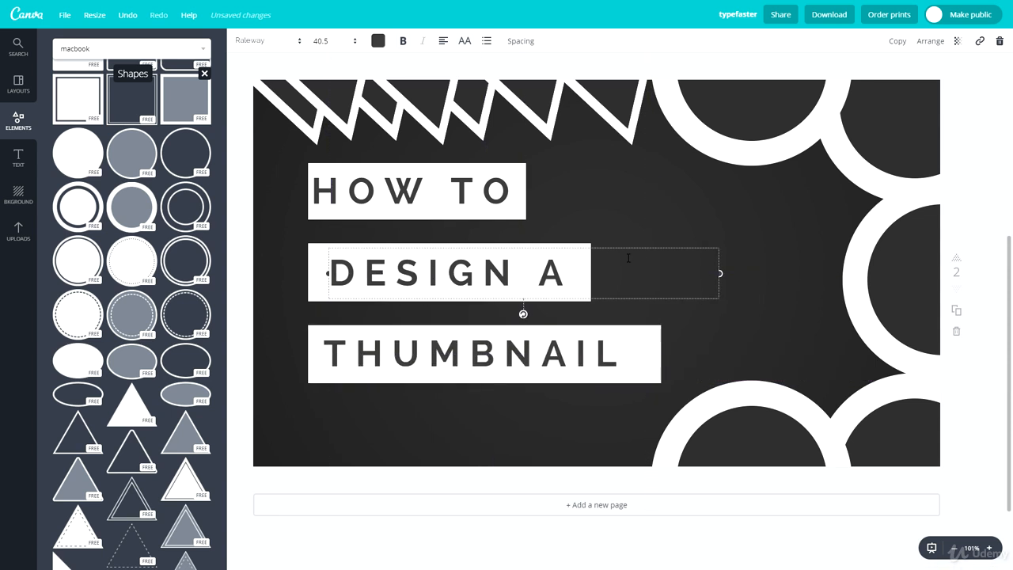
{"action": "left_click_drag", "start_coordinate": [719, 273], "coordinate": [590, 273]}
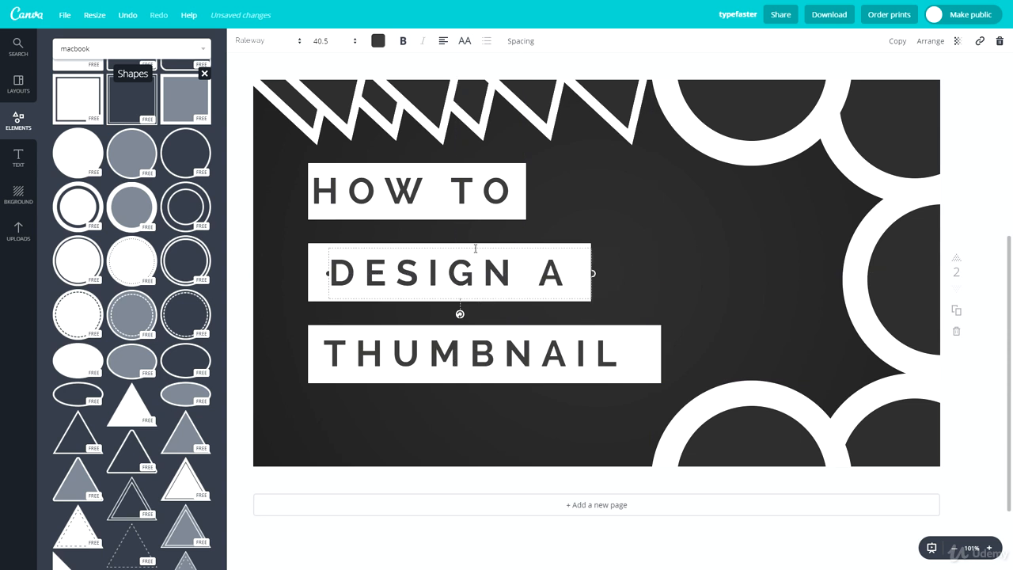
{"action": "left_click_drag", "start_coordinate": [477, 246], "coordinate": [475, 246]}
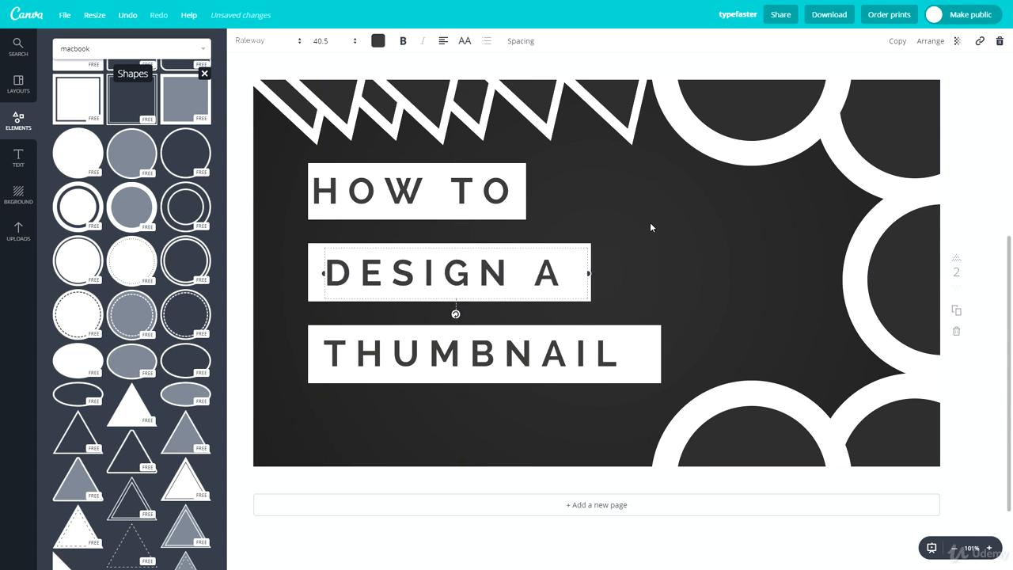
{"action": "left_click", "coordinate": [651, 226]}
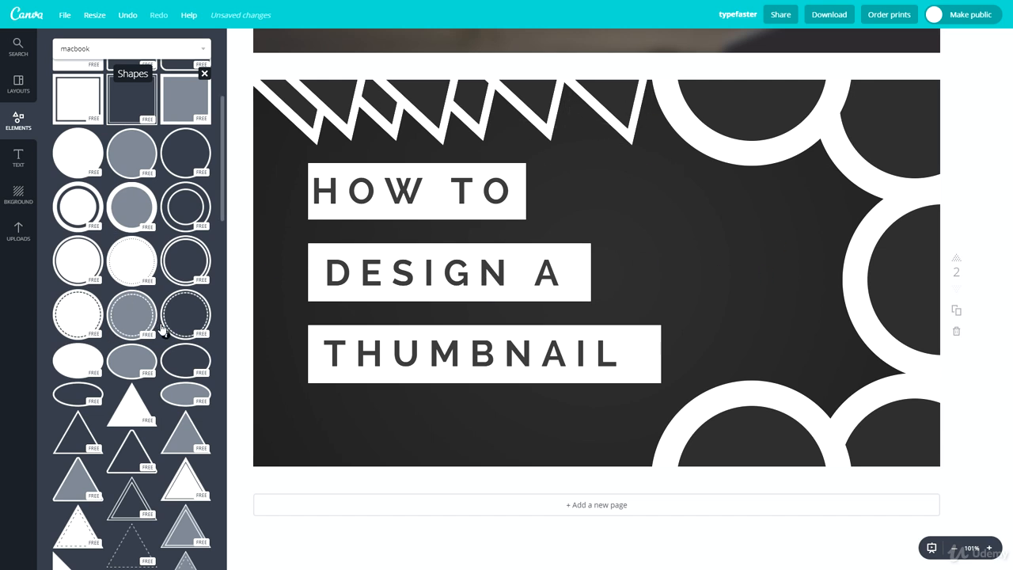
Step: Add a solid white square, shrink it, and fit it into the page's bottom-left corner
{"action": "scroll", "coordinate": [113, 299], "scroll_direction": "up", "scroll_amount": 3}
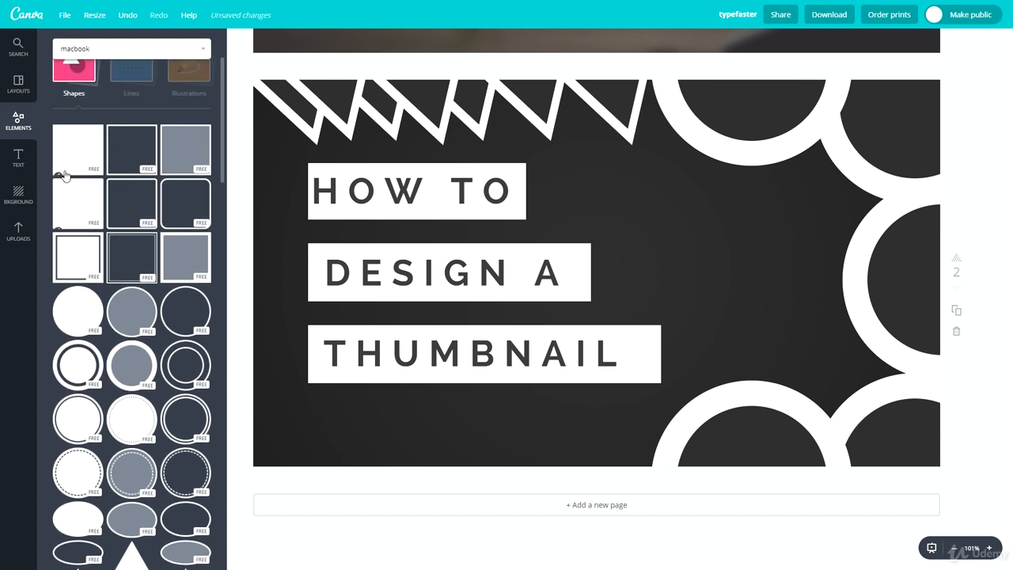
{"action": "left_click", "coordinate": [74, 155]}
{"action": "left_click_drag", "start_coordinate": [413, 90], "coordinate": [674, 348]}
{"action": "left_click_drag", "start_coordinate": [722, 398], "coordinate": [316, 380]}
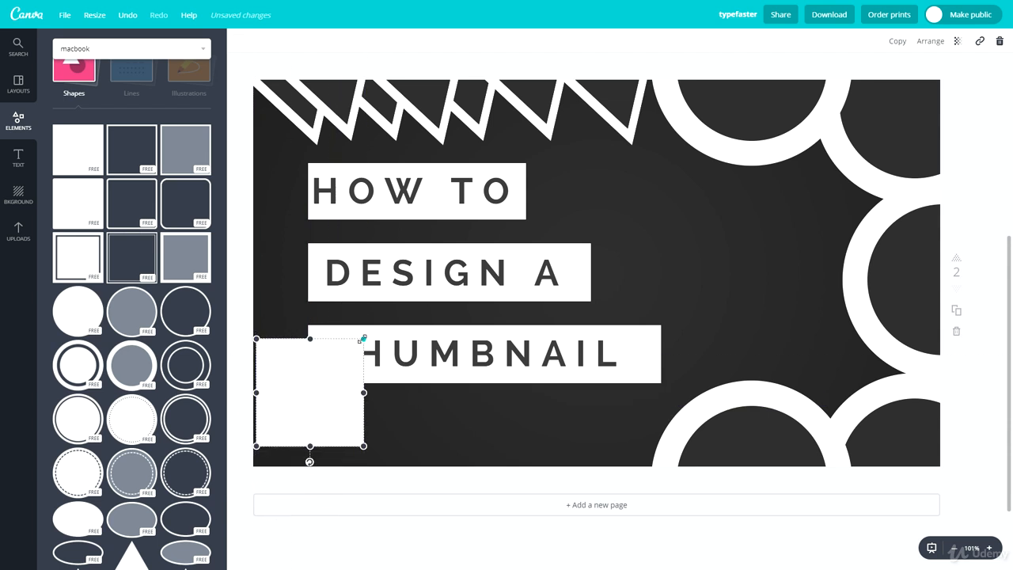
{"action": "left_click_drag", "start_coordinate": [362, 337], "coordinate": [304, 428]}
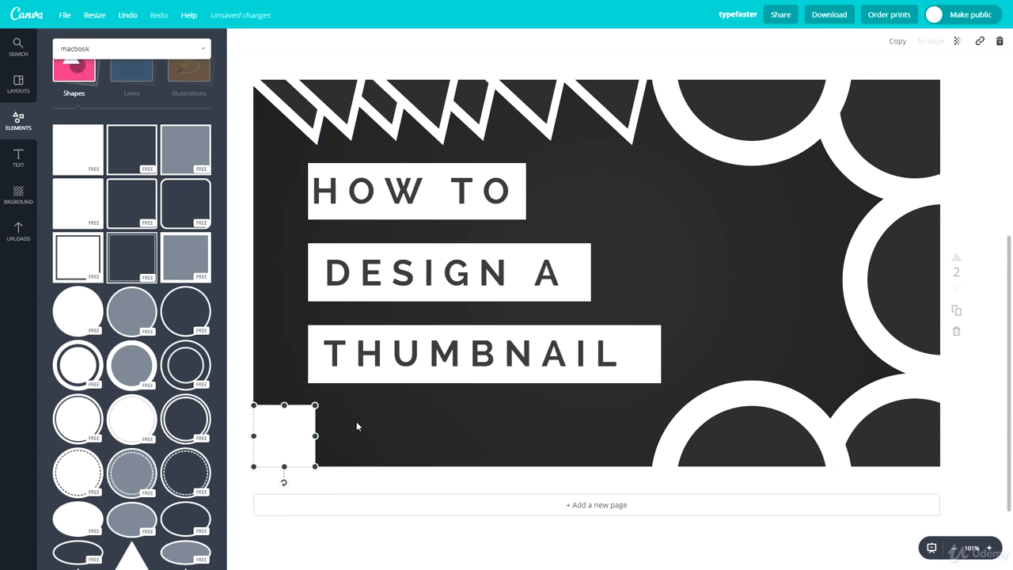
{"action": "left_click", "coordinate": [369, 481]}
Step: Duplicate the white square, recolor the copy with the dark gray document color, and offset it over the original
{"action": "left_click", "coordinate": [309, 429]}
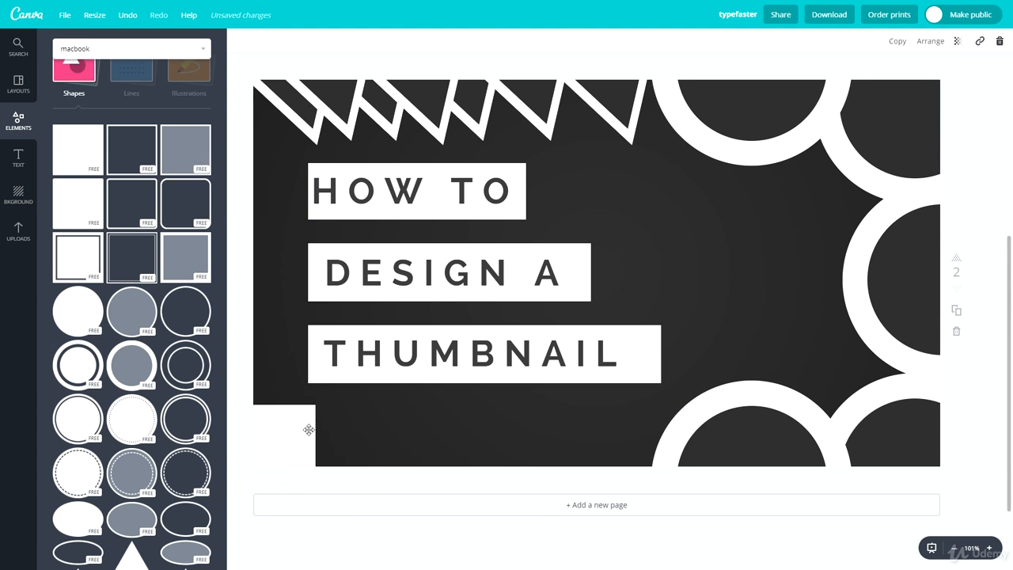
{"action": "key", "text": "ctrl+v"}
{"action": "left_click", "coordinate": [243, 42]}
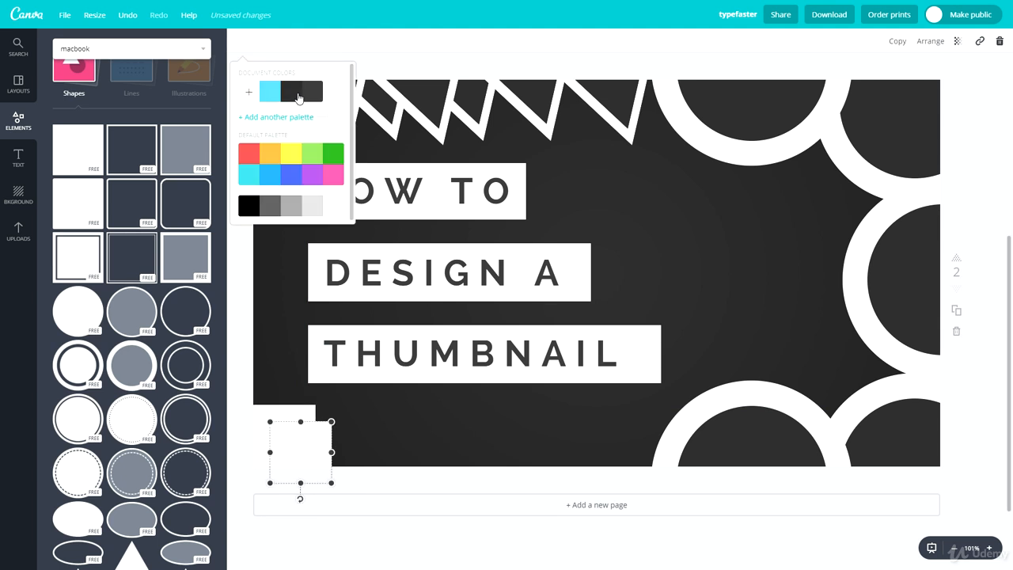
{"action": "left_click", "coordinate": [298, 93]}
{"action": "left_click_drag", "start_coordinate": [302, 439], "coordinate": [277, 438]}
{"action": "left_click", "coordinate": [380, 421]}
{"action": "left_click", "coordinate": [386, 425]}
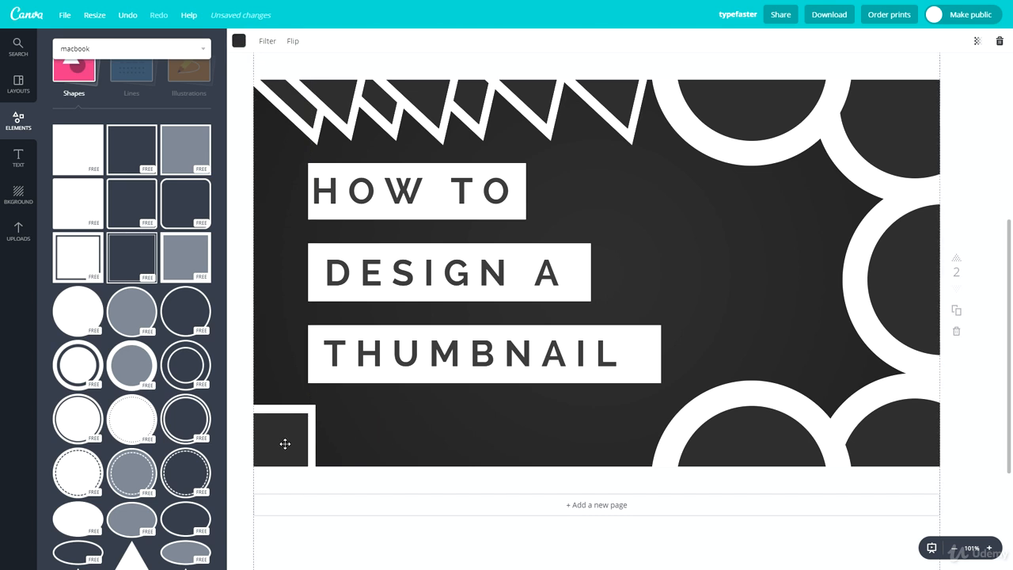
Step: Shrink and center the dark square inside the white one, and scale both down together in the corner
{"action": "left_click", "coordinate": [285, 444]}
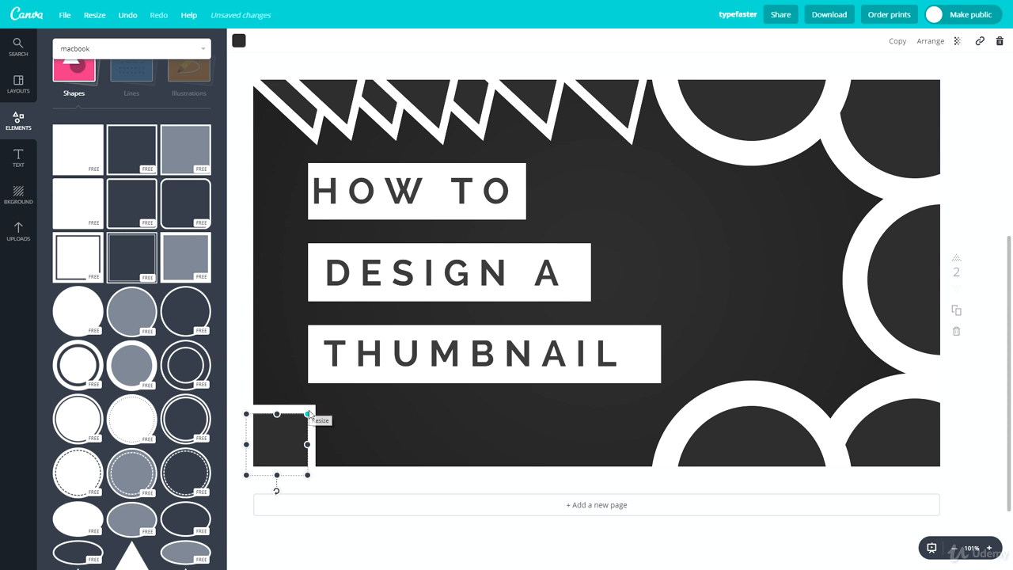
{"action": "left_click_drag", "start_coordinate": [308, 414], "coordinate": [291, 440]}
{"action": "key", "text": "Escape"}
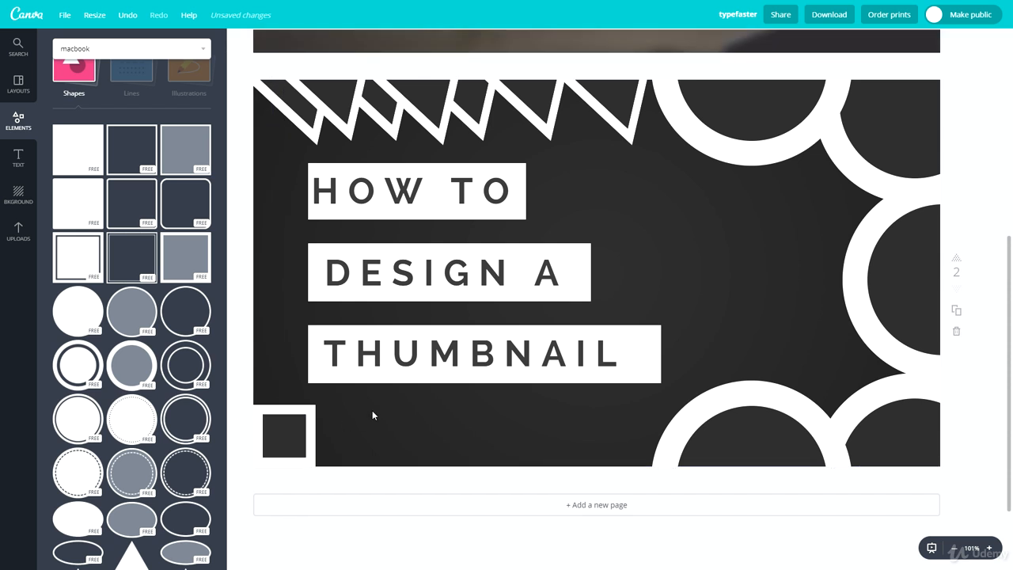
{"action": "left_click_drag", "start_coordinate": [343, 428], "coordinate": [279, 414]}
{"action": "left_click_drag", "start_coordinate": [315, 467], "coordinate": [292, 445]}
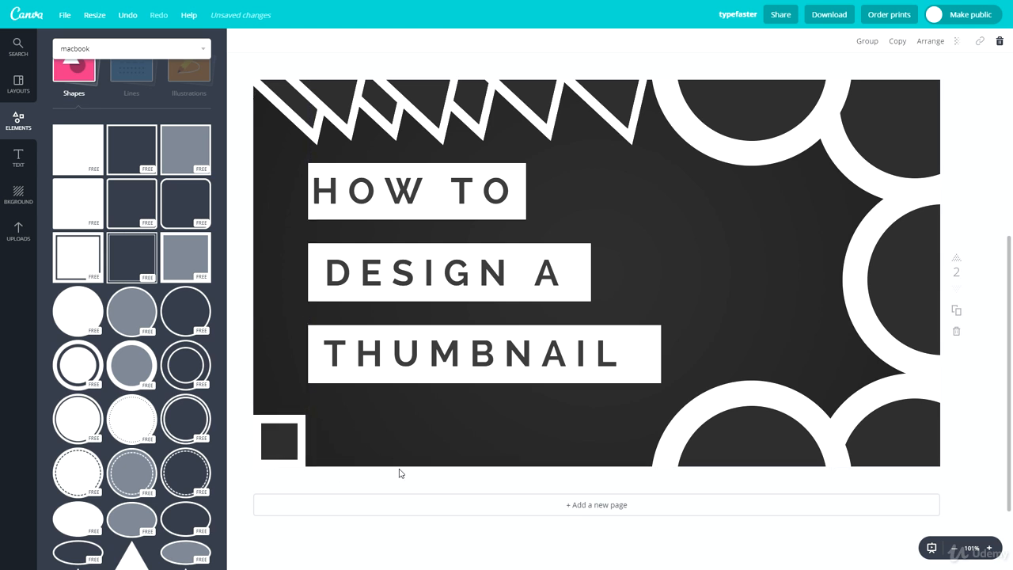
Step: Add two copies of the square outline, staggered diagonally up and to the right of the original
{"action": "left_click", "coordinate": [297, 478]}
{"action": "left_click_drag", "start_coordinate": [328, 455], "coordinate": [308, 410]}
{"action": "key", "text": "ctrl+c"}
{"action": "key", "text": "ctrl+v"}
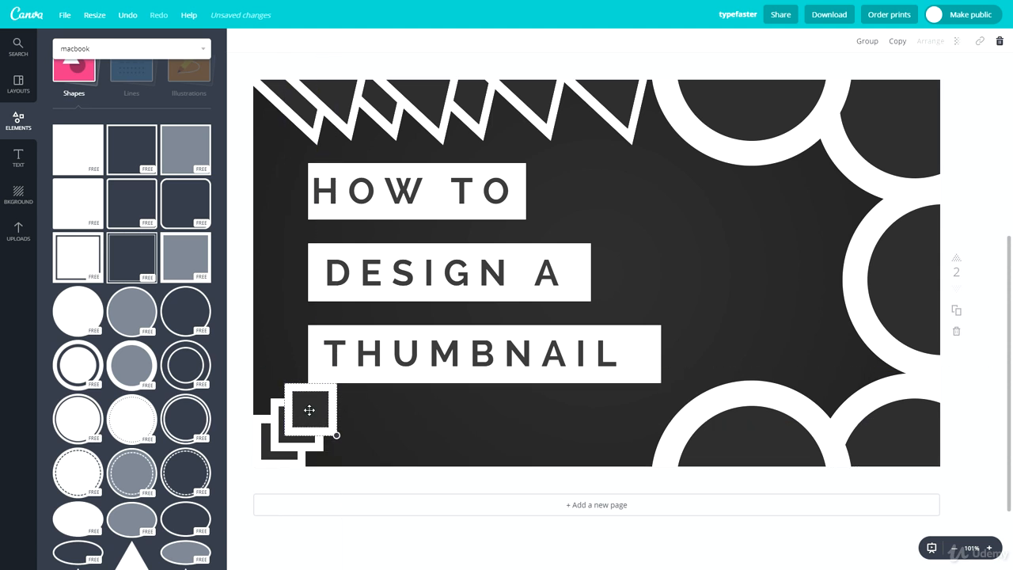
{"action": "left_click", "coordinate": [368, 413]}
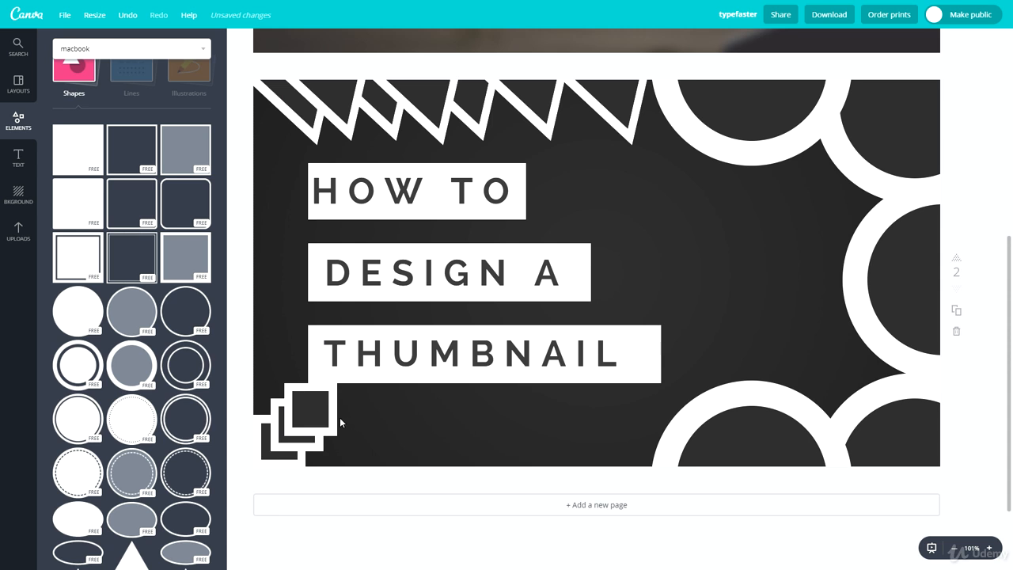
Step: Move the stack of three square outlines to the empty area between the title text and the rings
{"action": "mouse_move", "coordinate": [297, 442]}
{"action": "left_mouse_down"}
{"action": "mouse_move", "coordinate": [257, 443]}
{"action": "mouse_move", "coordinate": [396, 407]}
{"action": "mouse_move", "coordinate": [644, 313]}
{"action": "mouse_move", "coordinate": [427, 424]}
{"action": "mouse_move", "coordinate": [284, 431]}
{"action": "left_mouse_up"}
{"action": "left_click", "coordinate": [391, 427]}
{"action": "left_click_drag", "start_coordinate": [367, 412], "coordinate": [266, 452]}
{"action": "left_click_drag", "start_coordinate": [317, 412], "coordinate": [748, 233]}
{"action": "left_click", "coordinate": [761, 232]}
{"action": "left_click", "coordinate": [750, 233]}
{"action": "left_click", "coordinate": [794, 221]}
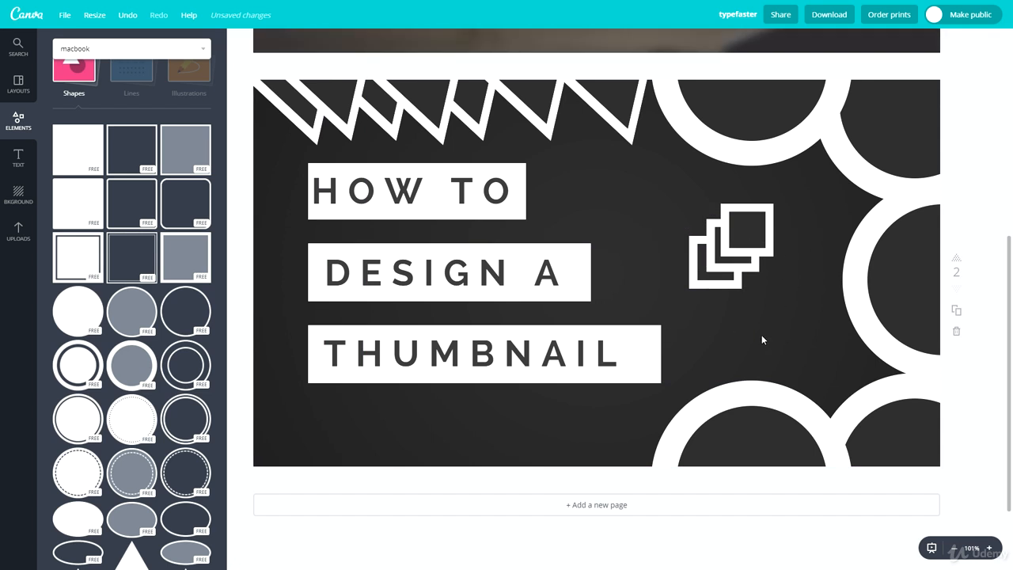
Step: Duplicate the stack of square outlines and place the copy so the diagonal chain continues toward the upper ring
{"action": "left_click_drag", "start_coordinate": [761, 335], "coordinate": [679, 205]}
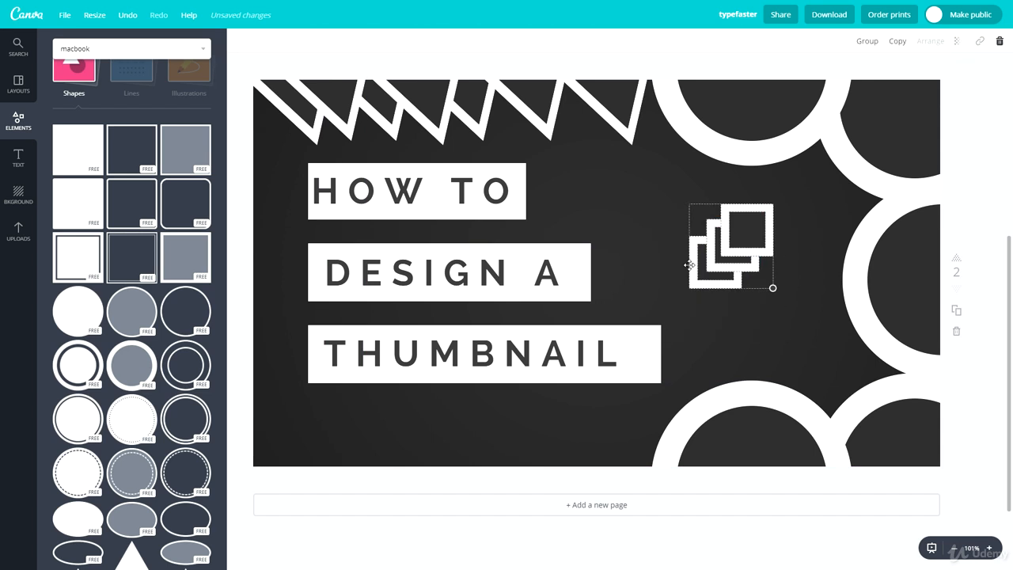
{"action": "key", "text": "ctrl+d"}
{"action": "left_click_drag", "start_coordinate": [753, 266], "coordinate": [702, 257]}
{"action": "left_click", "coordinate": [830, 214]}
{"action": "left_click", "coordinate": [826, 199]}
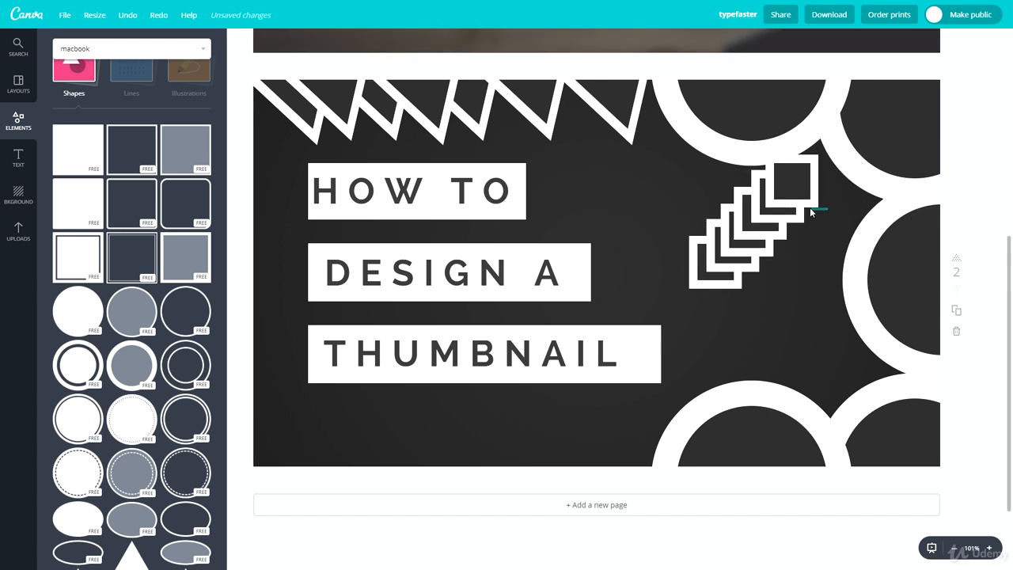
Step: Move the whole diagonal chain of square outlines down and left, beside the DESIGN A title line
{"action": "left_click", "coordinate": [779, 203]}
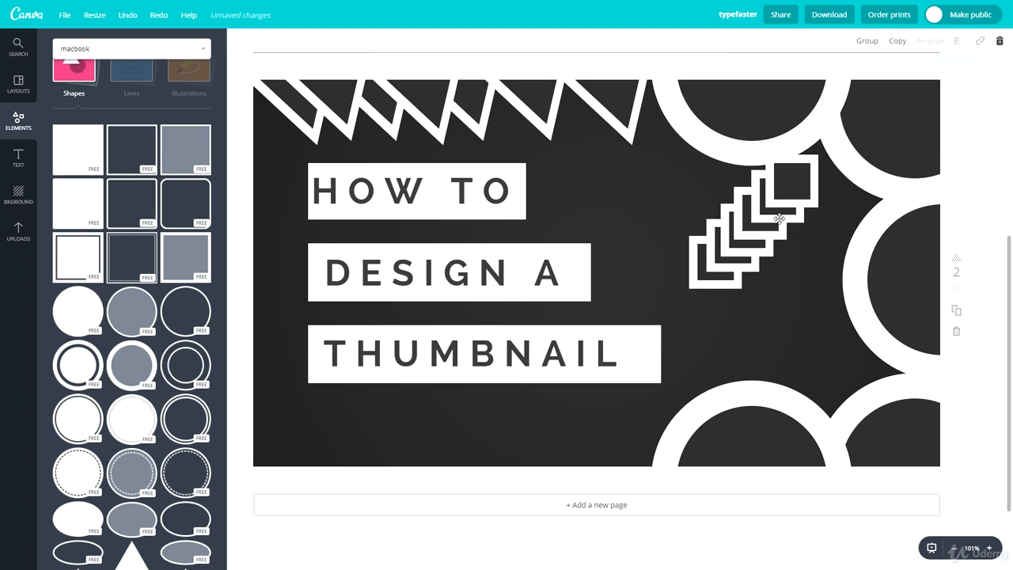
{"action": "left_click", "coordinate": [829, 210]}
{"action": "left_click_drag", "start_coordinate": [822, 206], "coordinate": [617, 299]}
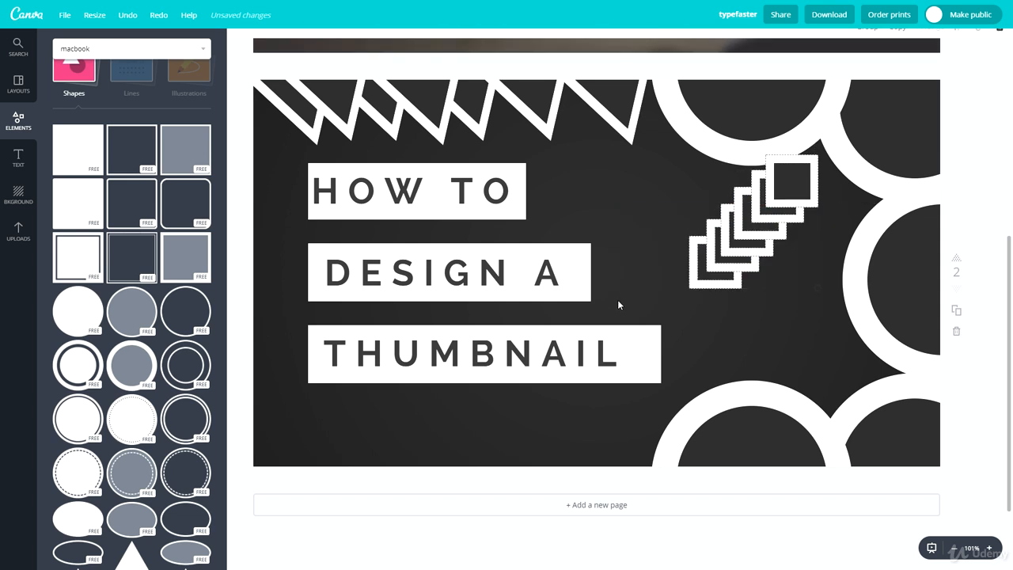
{"action": "left_click_drag", "start_coordinate": [759, 236], "coordinate": [668, 267]}
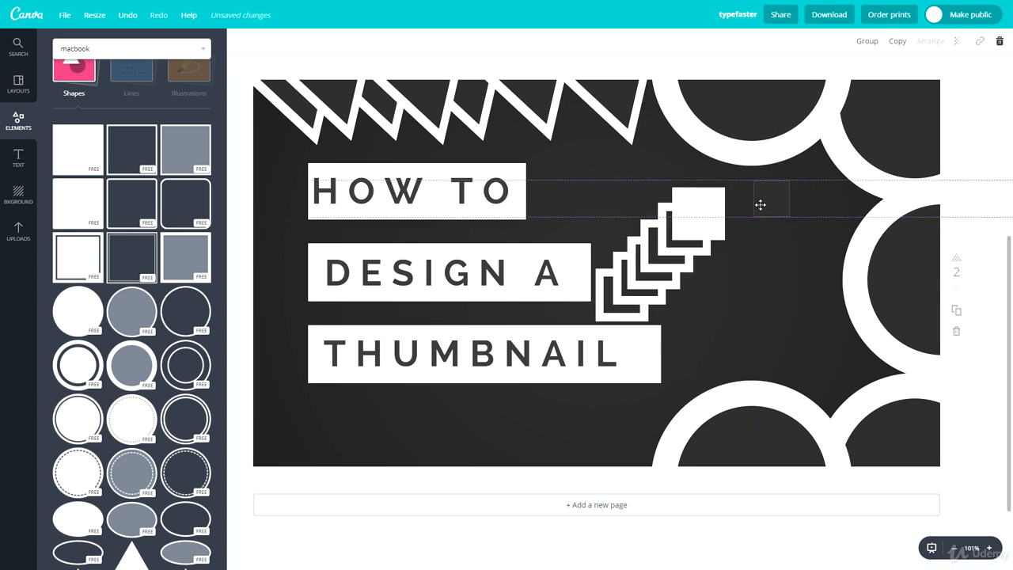
Step: Put the dark square back inside the chain's uppermost white square, then adjust its size and center it for an even border
{"action": "left_click_drag", "start_coordinate": [712, 218], "coordinate": [697, 215]}
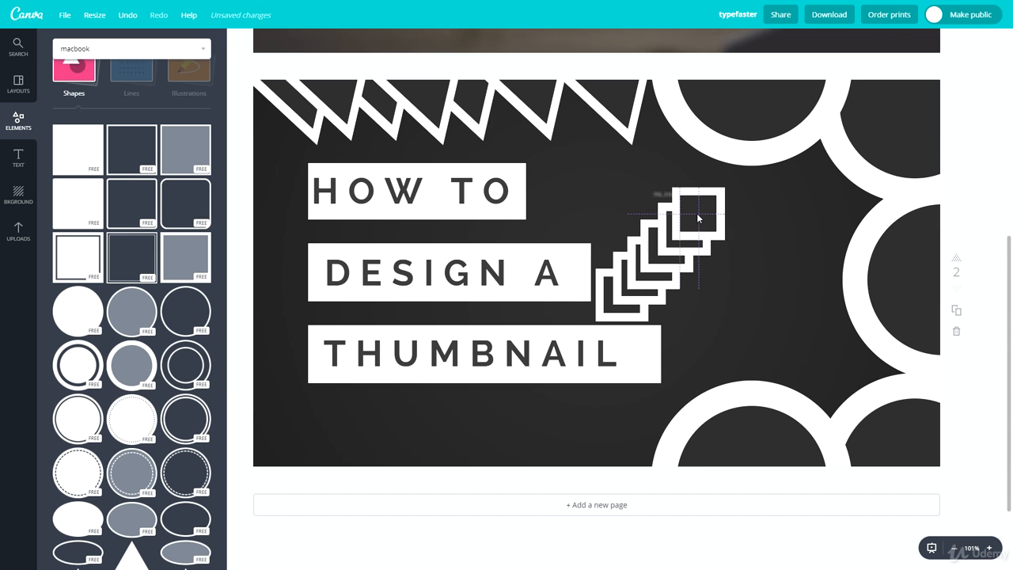
{"action": "left_click", "coordinate": [766, 227]}
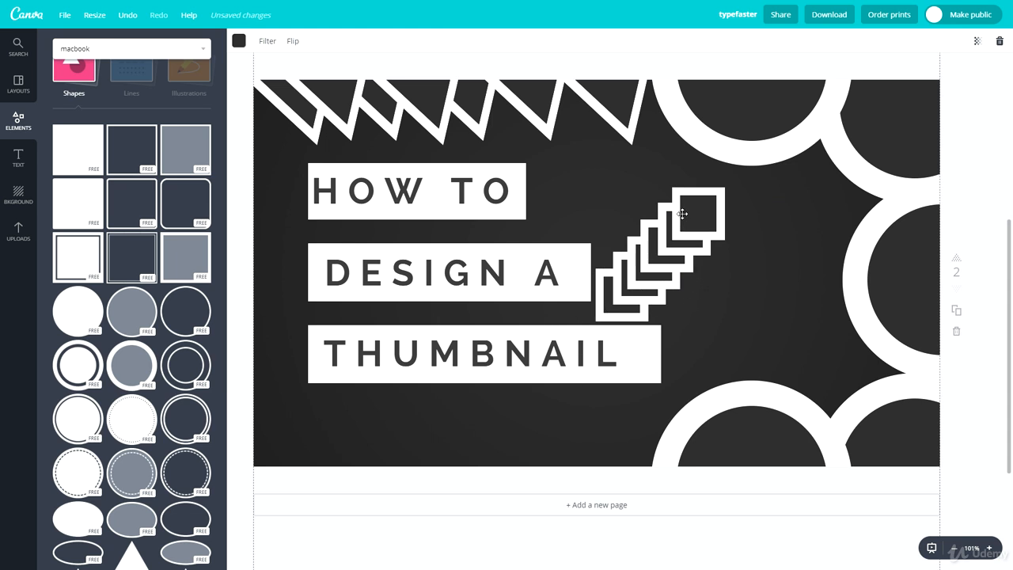
{"action": "left_click", "coordinate": [710, 206]}
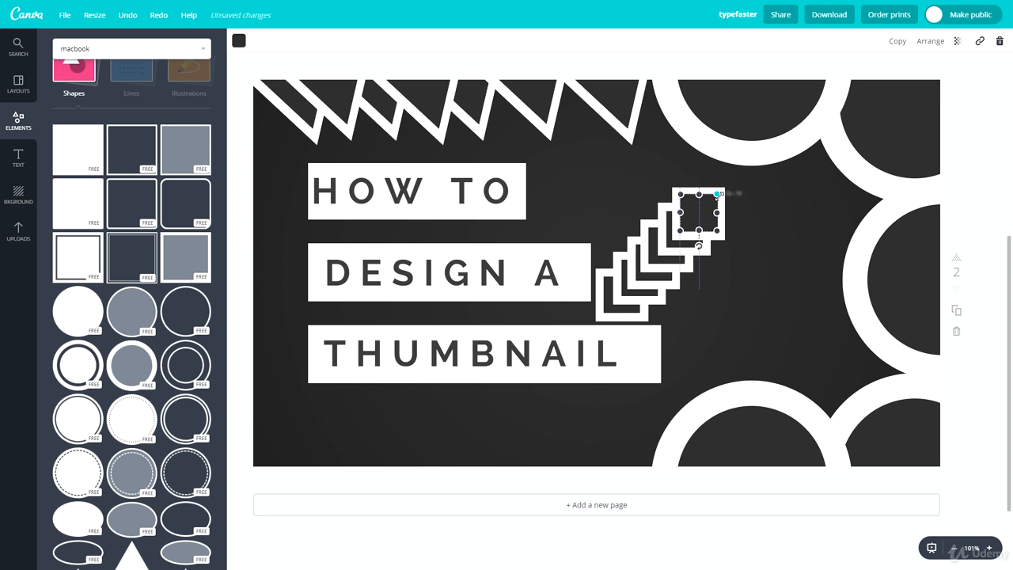
{"action": "left_click_drag", "start_coordinate": [717, 194], "coordinate": [719, 192]}
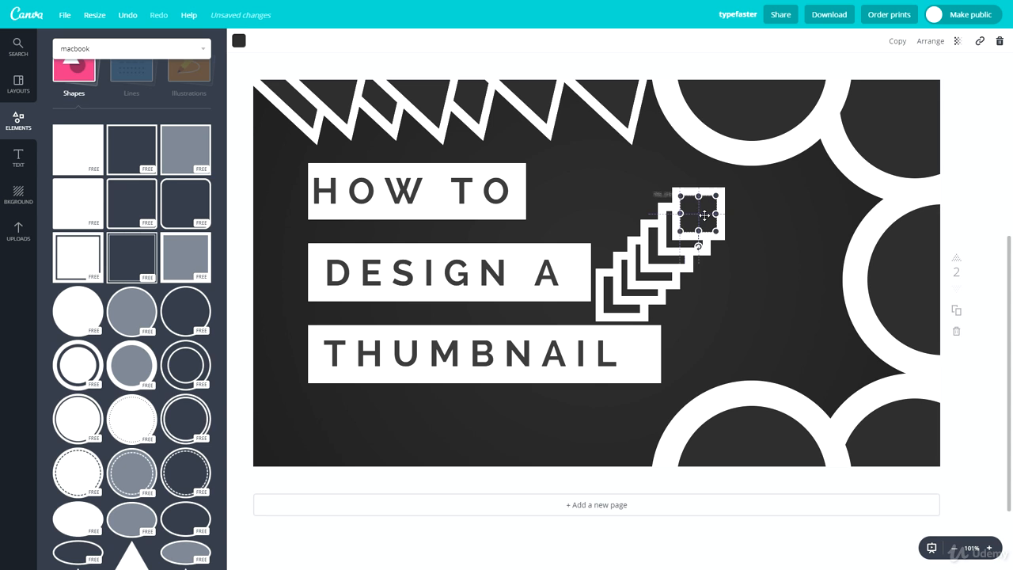
{"action": "left_click", "coordinate": [780, 223]}
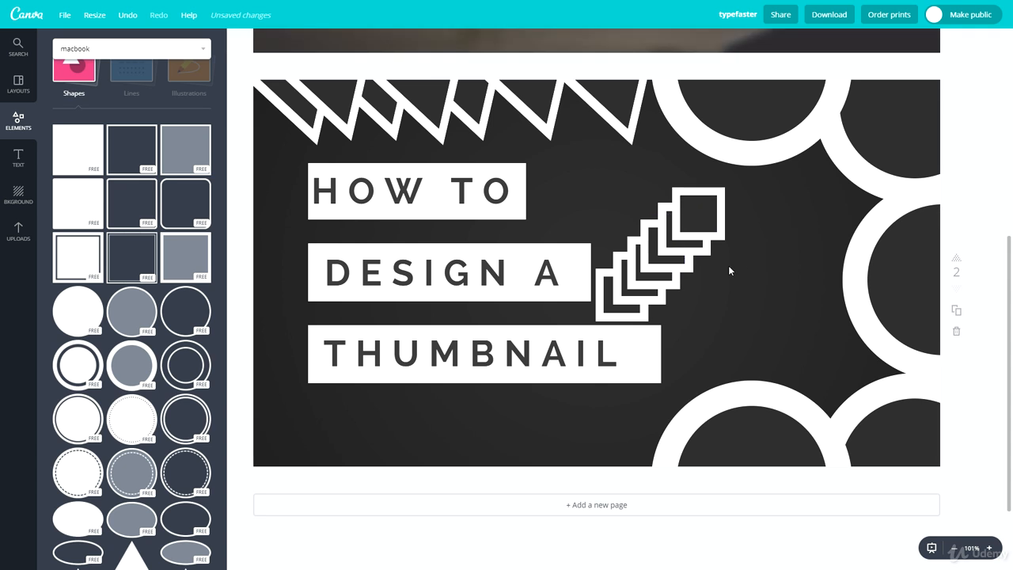
Step: Narrow the white box behind THUMBNAIL so its end sits closer to the last letter
{"action": "left_click", "coordinate": [652, 349]}
{"action": "left_click_drag", "start_coordinate": [660, 351], "coordinate": [634, 351]}
{"action": "left_click", "coordinate": [546, 438]}
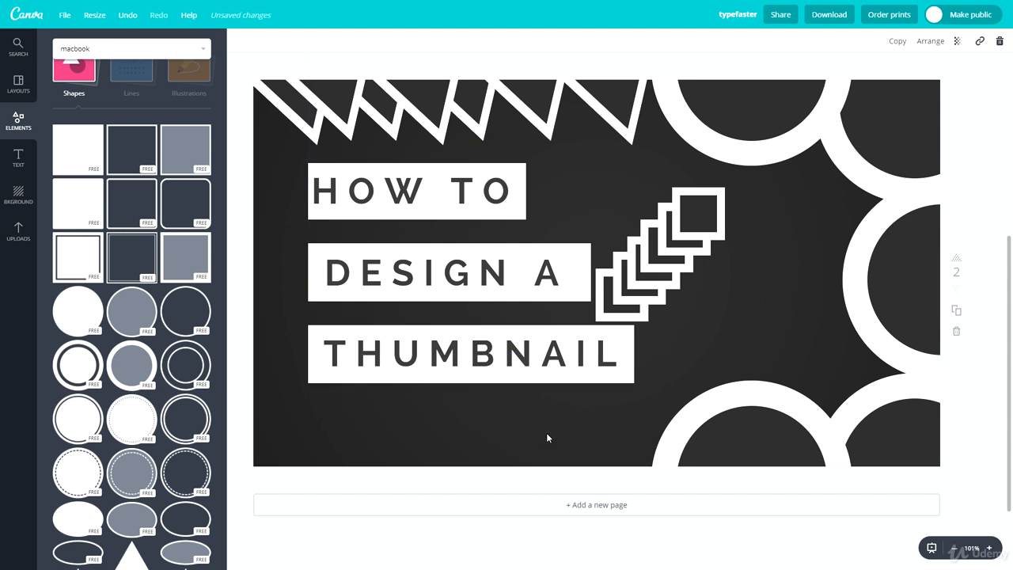
Step: Stagger the title lines by shifting HOW TO and THUMBNAIL right and DESIGN A slightly left, each together with its white box
{"action": "left_click_drag", "start_coordinate": [384, 356], "coordinate": [429, 363]}
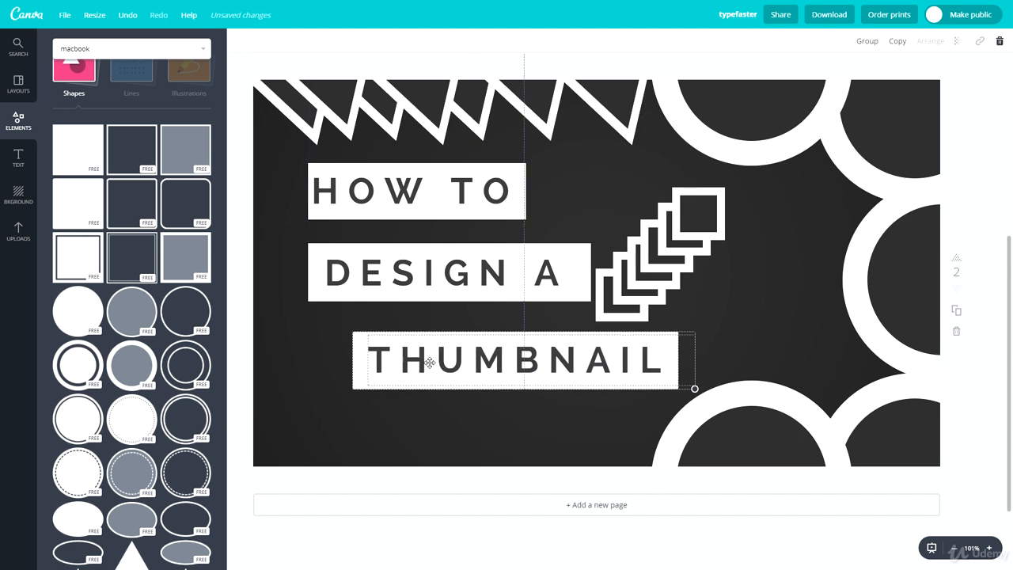
{"action": "left_click", "coordinate": [518, 426]}
{"action": "left_click", "coordinate": [462, 283]}
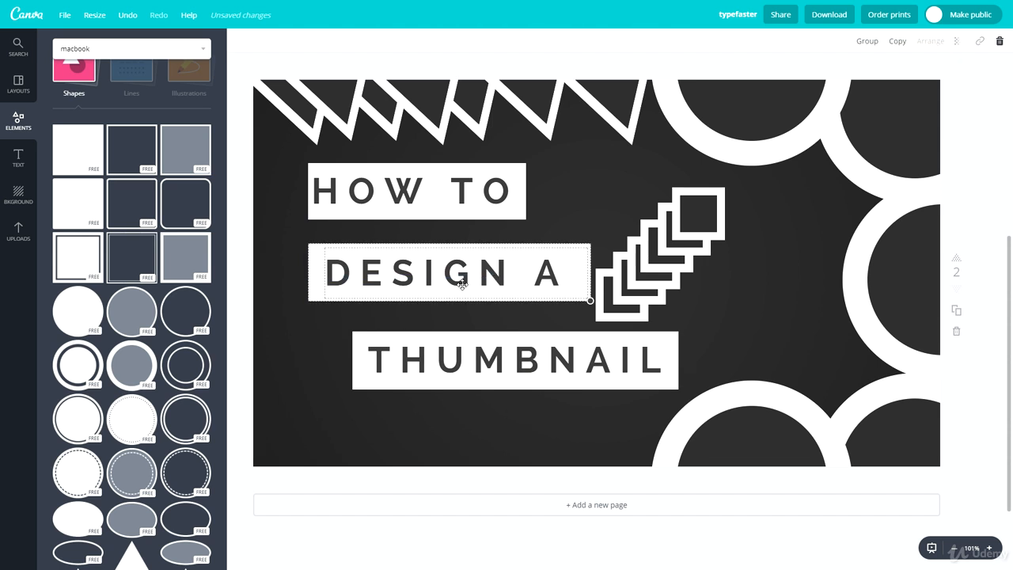
{"action": "left_click_drag", "start_coordinate": [462, 284], "coordinate": [446, 306]}
{"action": "left_click", "coordinate": [398, 240]}
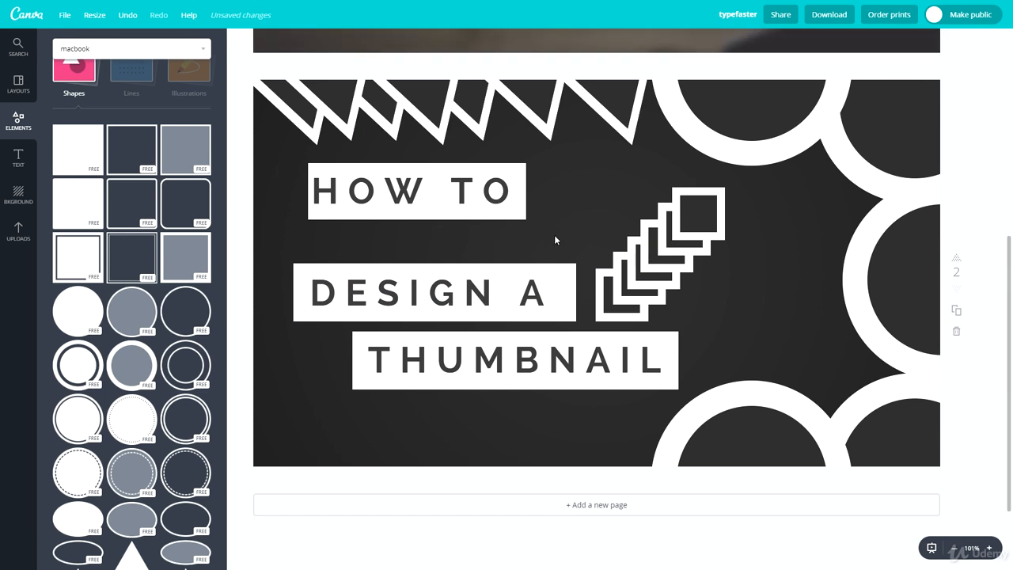
{"action": "left_click_drag", "start_coordinate": [349, 198], "coordinate": [397, 216]}
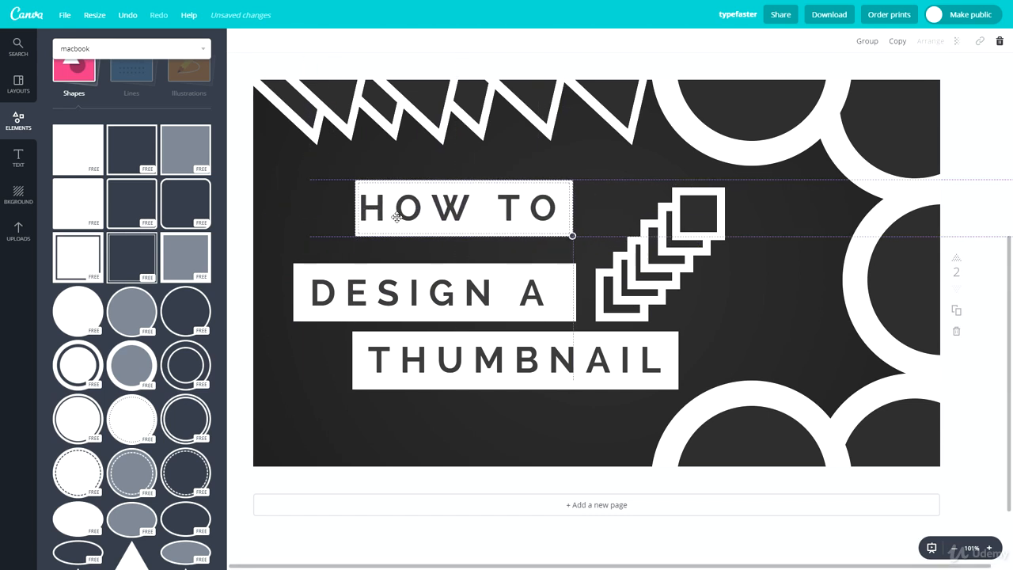
{"action": "left_click", "coordinate": [850, 291]}
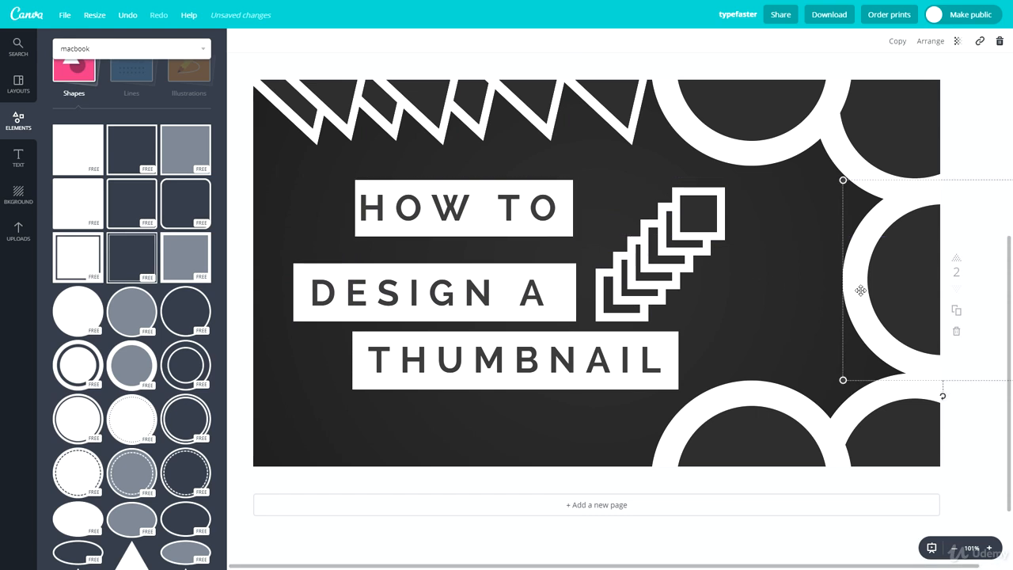
Step: Even out the title spacing by moving the DESIGN A and THUMBNAIL lines up with their white boxes
{"action": "left_click", "coordinate": [294, 315]}
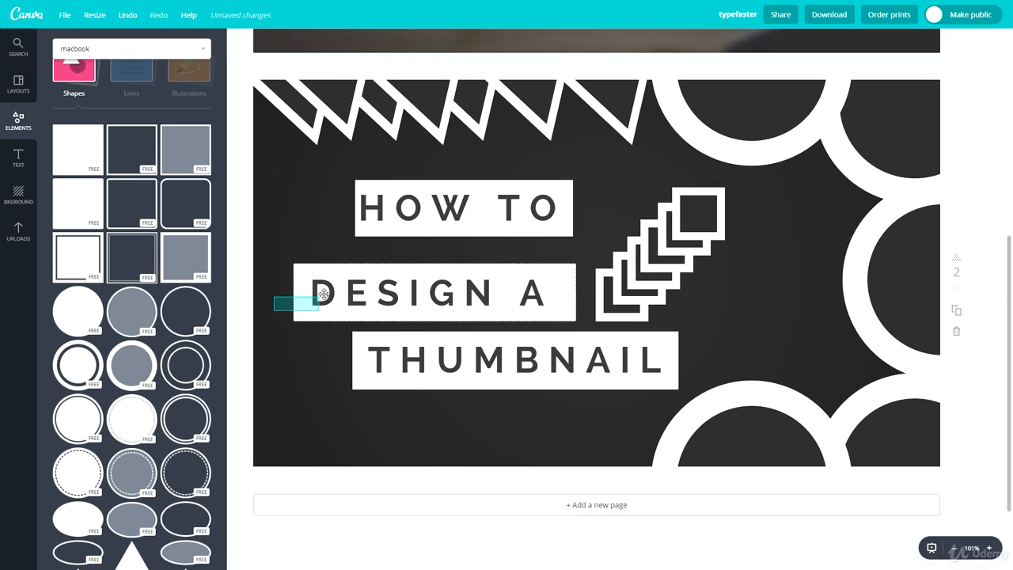
{"action": "mouse_move", "coordinate": [366, 292]}
{"action": "left_mouse_down"}
{"action": "mouse_move", "coordinate": [367, 280]}
{"action": "mouse_move", "coordinate": [369, 288]}
{"action": "left_mouse_up"}
{"action": "left_click_drag", "start_coordinate": [500, 434], "coordinate": [379, 356]}
{"action": "left_click_drag", "start_coordinate": [418, 371], "coordinate": [403, 355]}
{"action": "left_click", "coordinate": [414, 413]}
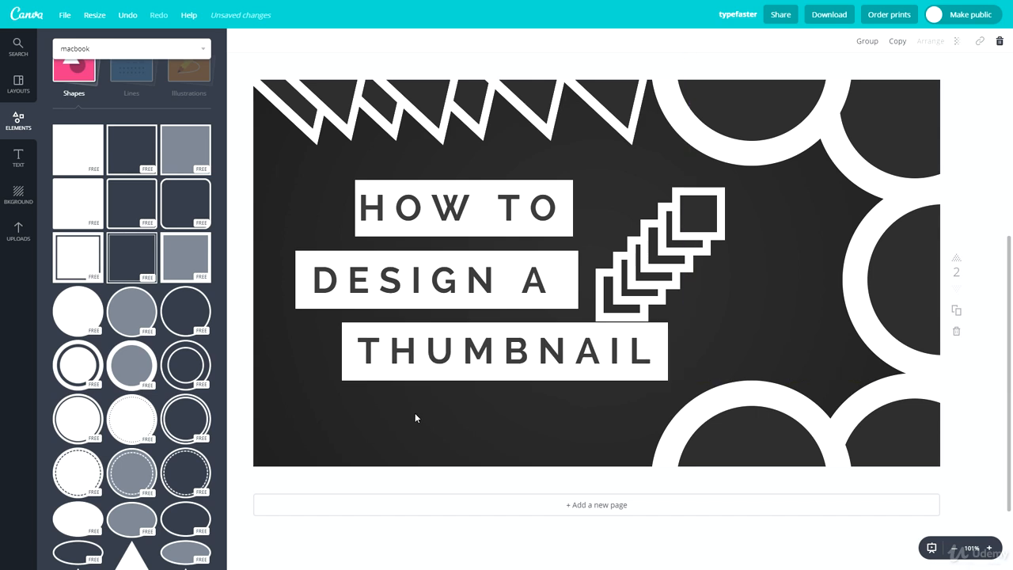
Step: Move the chain of square outlines so it overlaps the middle ring at the page's right edge
{"action": "left_click_drag", "start_coordinate": [757, 212], "coordinate": [614, 304]}
{"action": "left_click_drag", "start_coordinate": [651, 270], "coordinate": [831, 299]}
{"action": "left_click", "coordinate": [716, 266]}
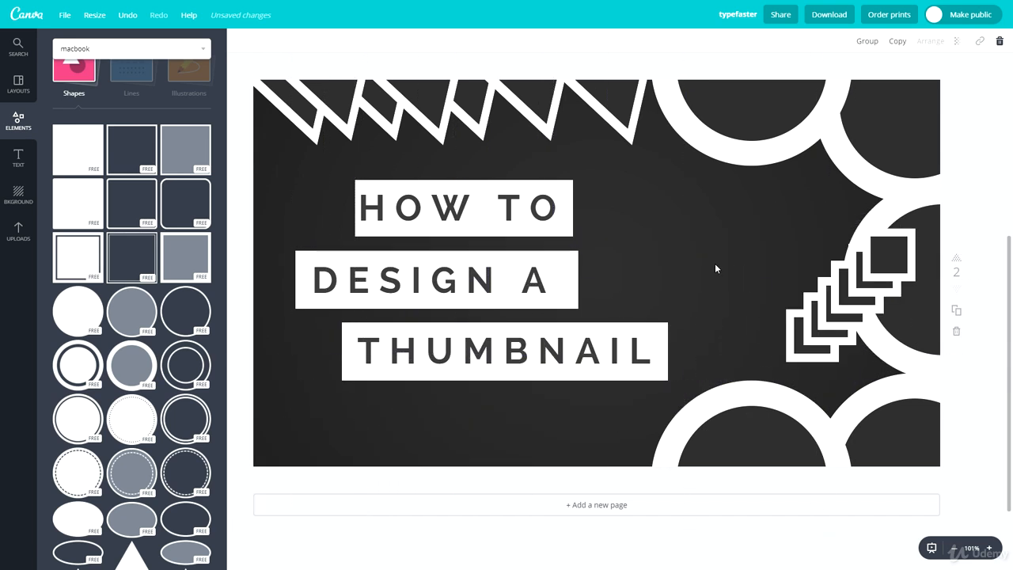
Step: Shift the dark inner circles of all five rings off-center so the white outlines vary in thickness like crescents
{"action": "left_click_drag", "start_coordinate": [915, 331], "coordinate": [898, 321]}
{"action": "left_click", "coordinate": [709, 255]}
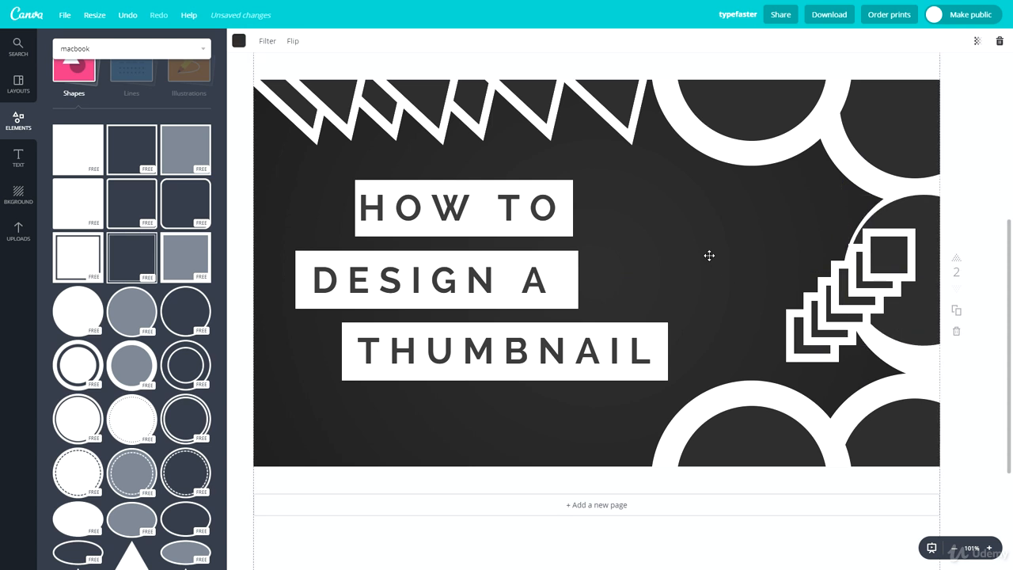
{"action": "left_click", "coordinate": [990, 187]}
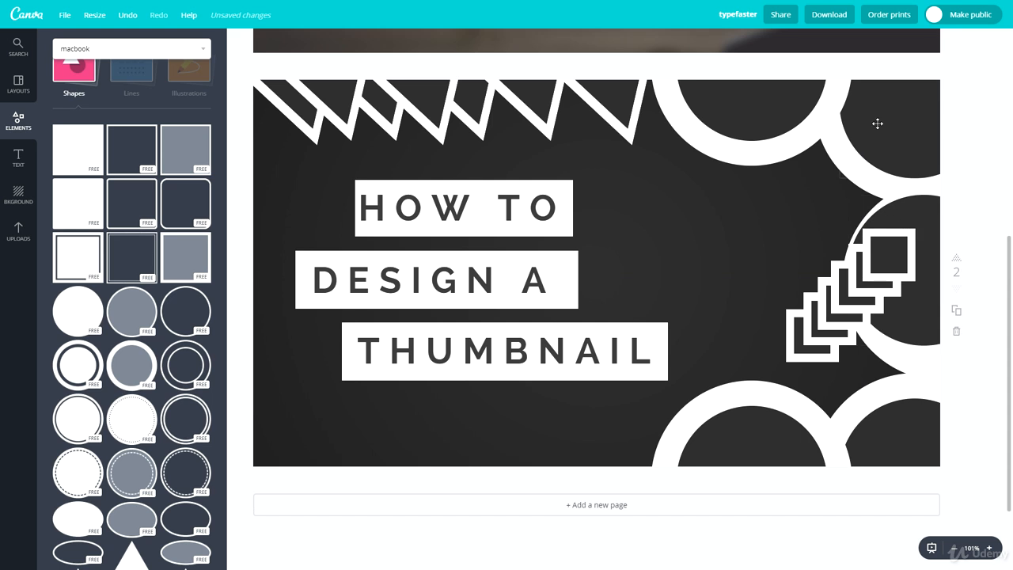
{"action": "left_click_drag", "start_coordinate": [877, 124], "coordinate": [858, 133]}
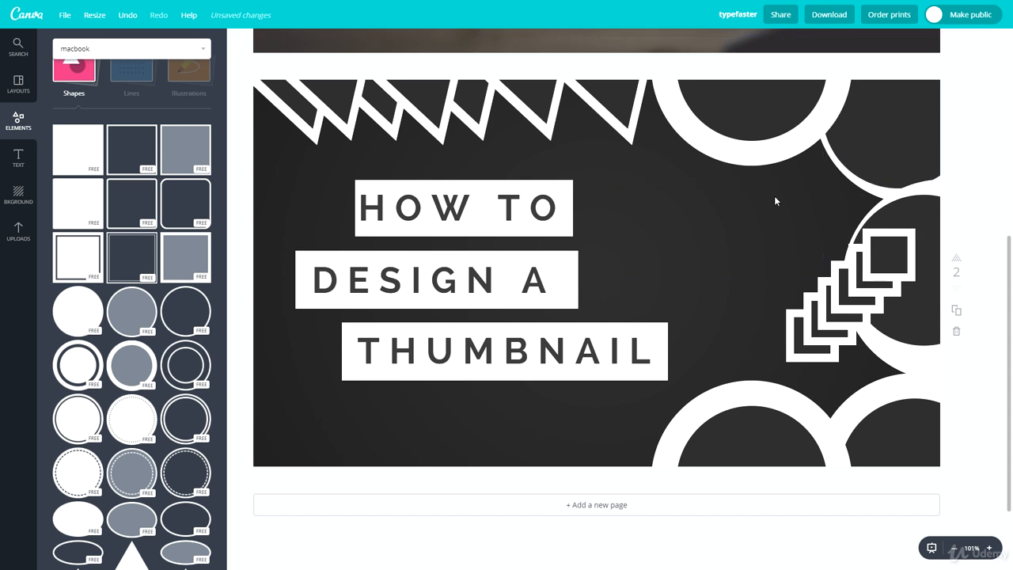
{"action": "left_click", "coordinate": [845, 203]}
{"action": "left_click_drag", "start_coordinate": [770, 103], "coordinate": [789, 100]}
{"action": "left_click", "coordinate": [783, 242]}
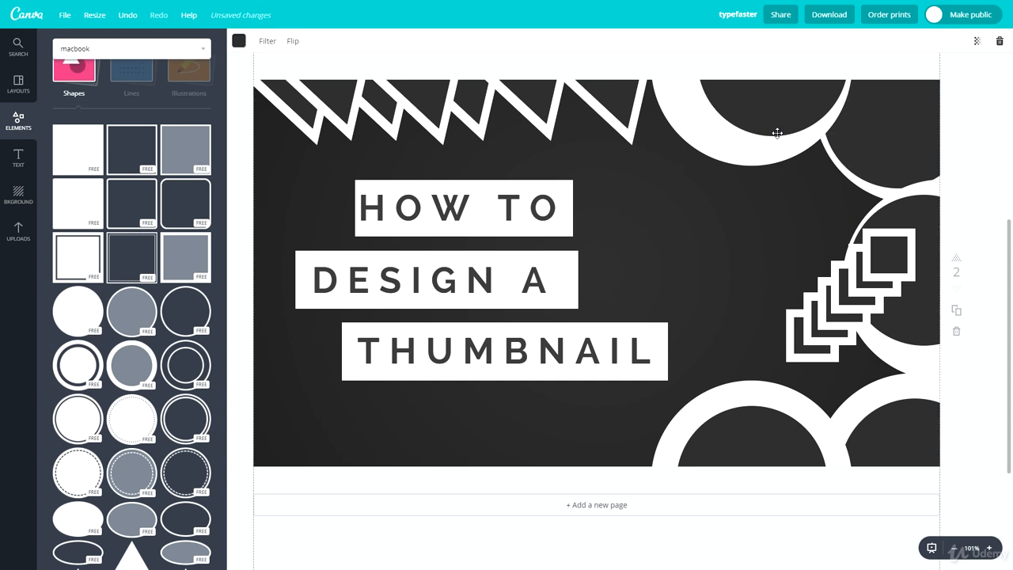
{"action": "left_click_drag", "start_coordinate": [759, 417], "coordinate": [746, 438]}
{"action": "left_click_drag", "start_coordinate": [876, 428], "coordinate": [884, 428]}
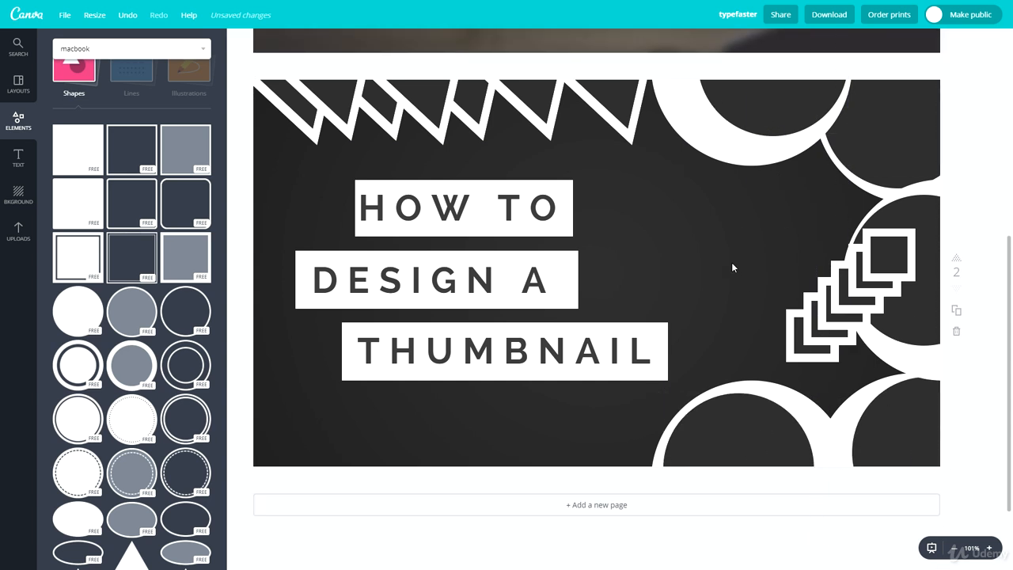
Step: Delete every white and dark square of the diagonal chain overlapping the middle ring
{"action": "left_click", "coordinate": [880, 251]}
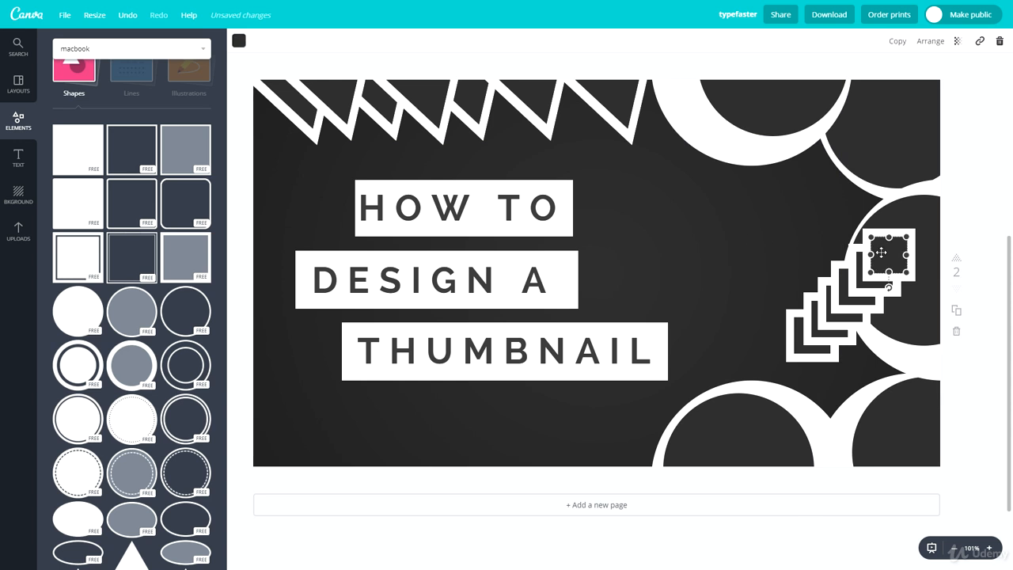
{"action": "left_click_drag", "start_coordinate": [881, 251], "coordinate": [855, 291]}
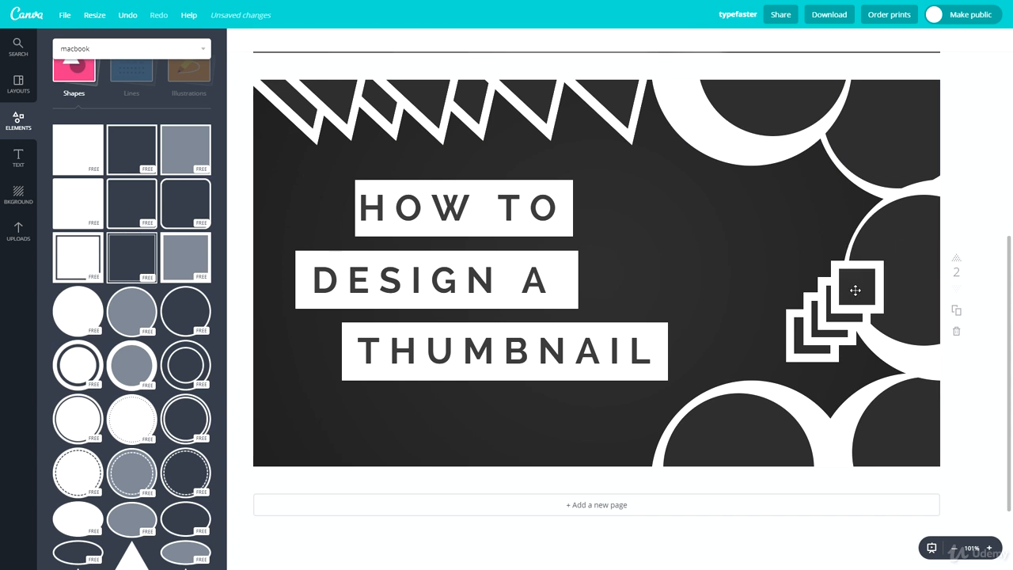
{"action": "left_click", "coordinate": [856, 290]}
{"action": "key", "text": "Delete"}
{"action": "left_click", "coordinate": [846, 301]}
{"action": "key", "text": "Delete"}
{"action": "left_click", "coordinate": [839, 306]}
{"action": "key", "text": "Delete"}
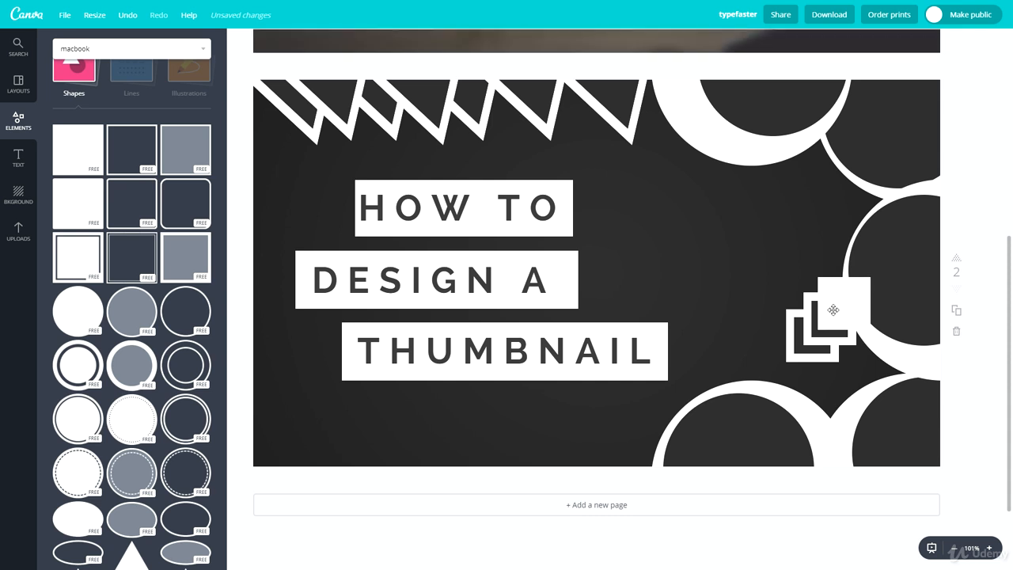
{"action": "left_click", "coordinate": [832, 310]}
{"action": "key", "text": "Delete"}
{"action": "left_click", "coordinate": [822, 319]}
{"action": "key", "text": "Delete"}
{"action": "left_click", "coordinate": [823, 318]}
{"action": "key", "text": "Delete"}
{"action": "left_click", "coordinate": [805, 345]}
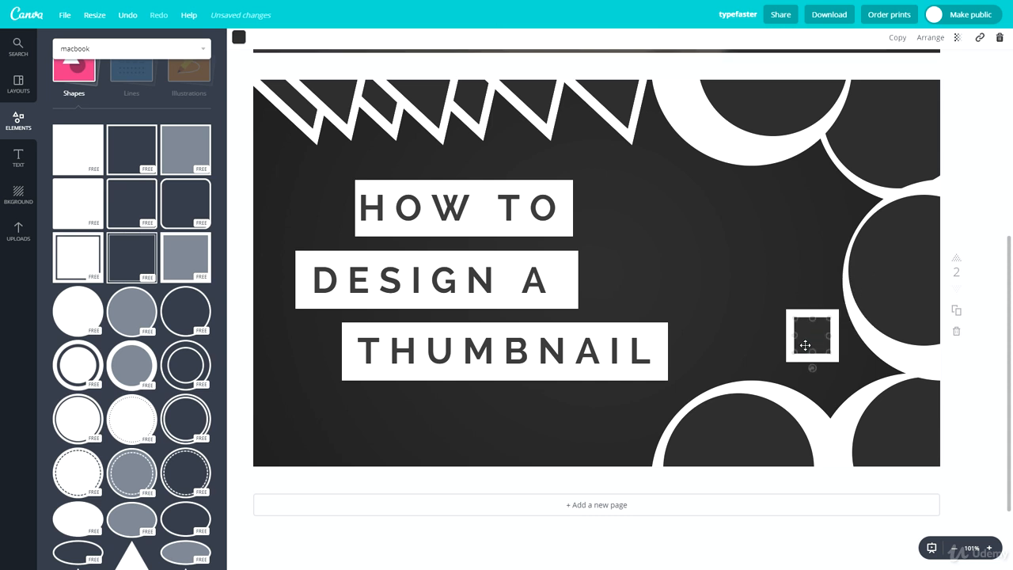
{"action": "key", "text": "Delete"}
{"action": "left_click", "coordinate": [805, 345]}
{"action": "key", "text": "Delete"}
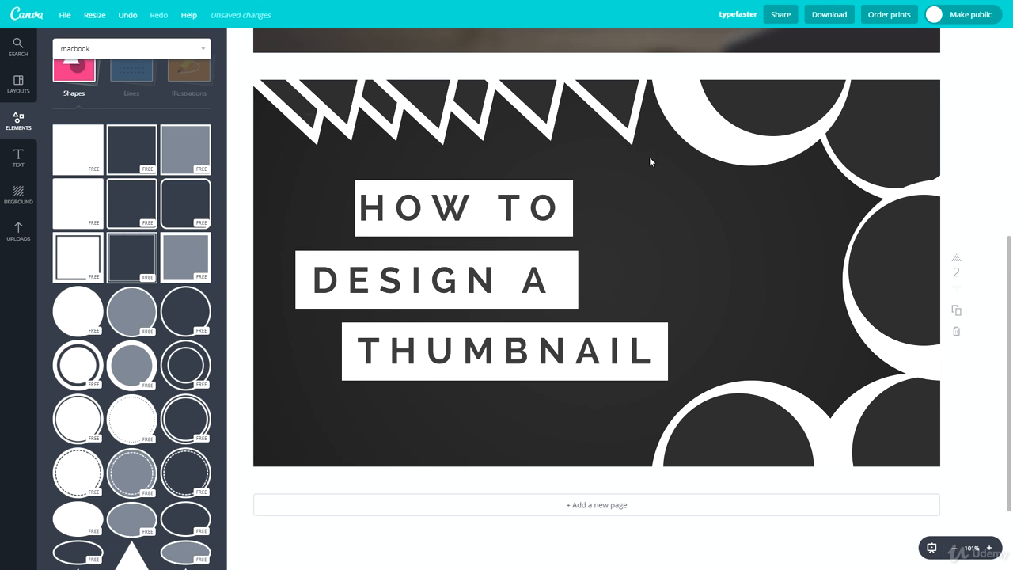
Step: Duplicate the row of triangles from the page's top edge and place the copy along the bottom edge
{"action": "left_click_drag", "start_coordinate": [649, 159], "coordinate": [287, 70]}
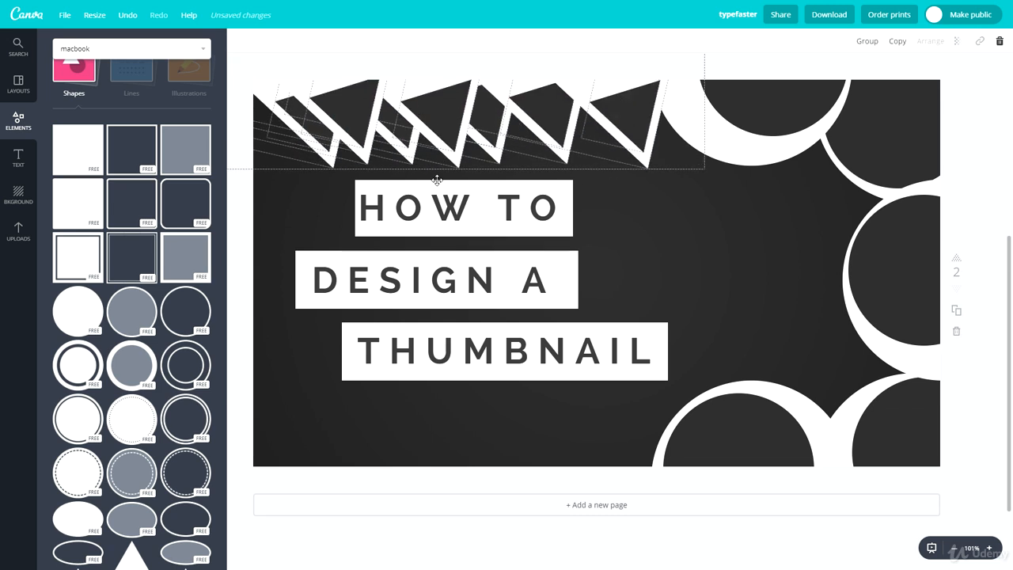
{"action": "left_click_drag", "start_coordinate": [436, 172], "coordinate": [389, 483]}
{"action": "left_click", "coordinate": [696, 260]}
{"action": "left_click", "coordinate": [395, 474]}
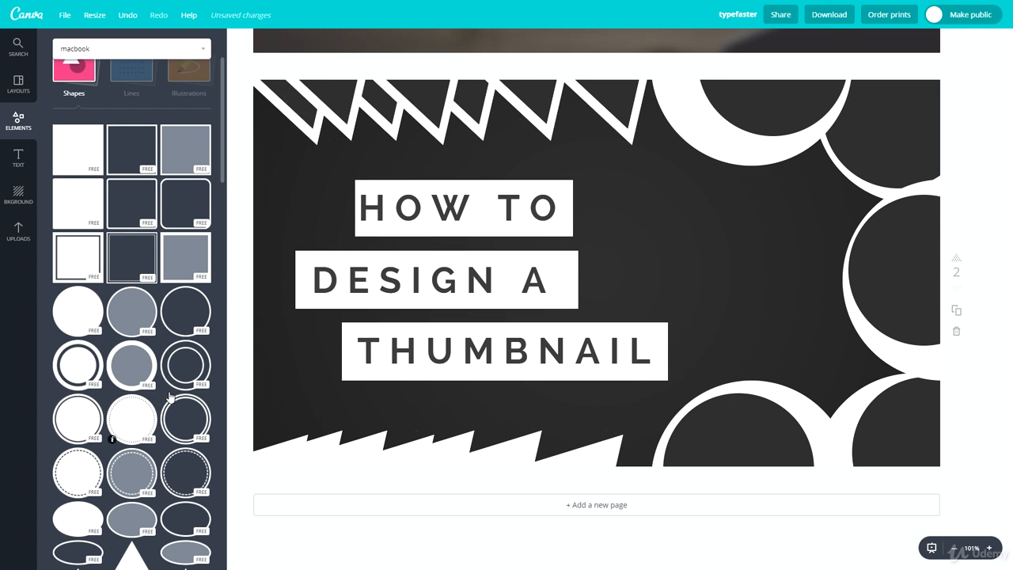
Step: Add the double-ring circle shape, shrink it and place it around the letter A in the title
{"action": "left_click", "coordinate": [200, 359]}
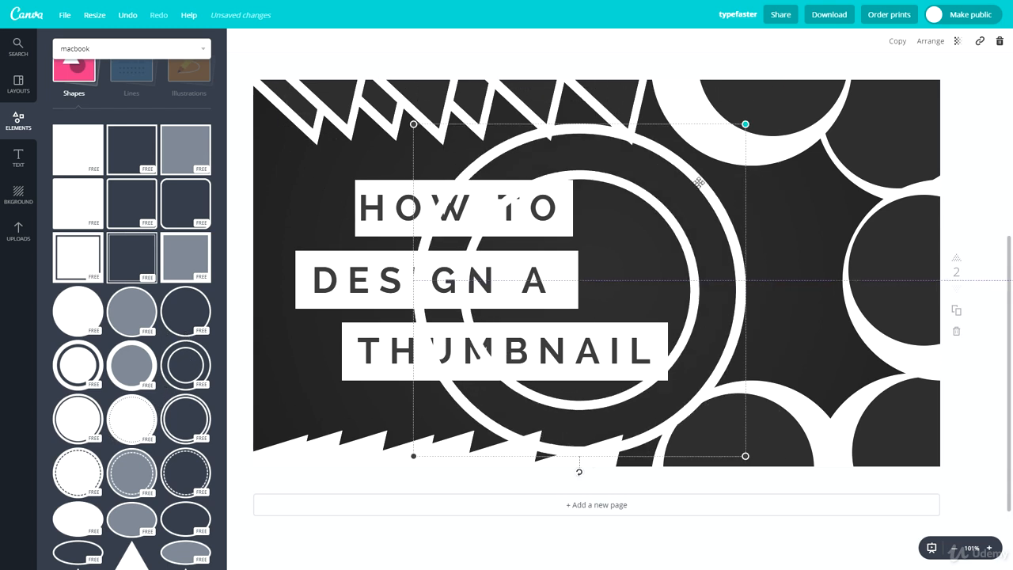
{"action": "left_click_drag", "start_coordinate": [699, 182], "coordinate": [490, 366]}
{"action": "left_click_drag", "start_coordinate": [468, 405], "coordinate": [548, 279]}
Step: Recolor the double ring around the letter A with the dark grey document color
{"action": "left_click", "coordinate": [241, 40]}
{"action": "left_click", "coordinate": [290, 92]}
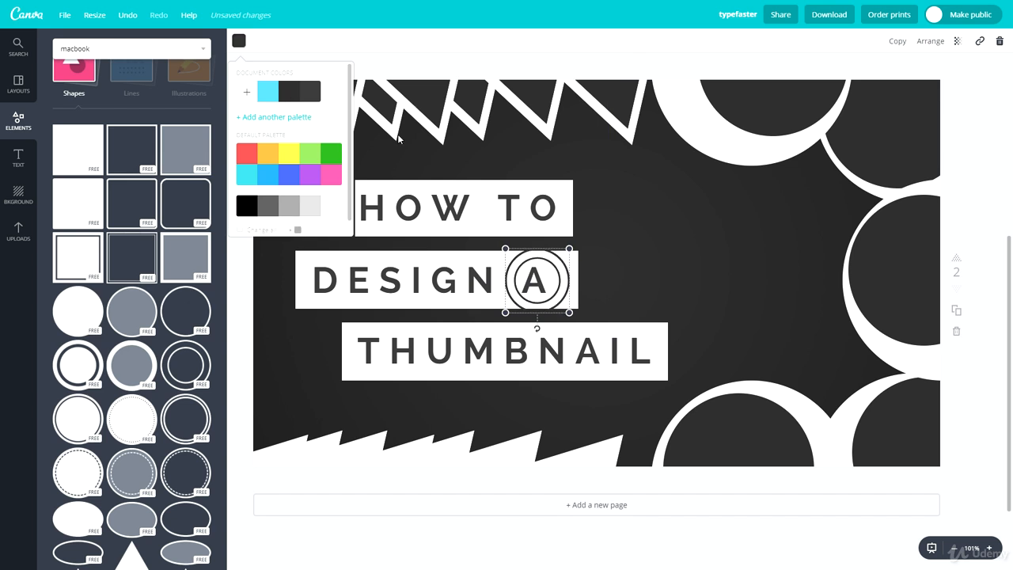
{"action": "left_click", "coordinate": [916, 41]}
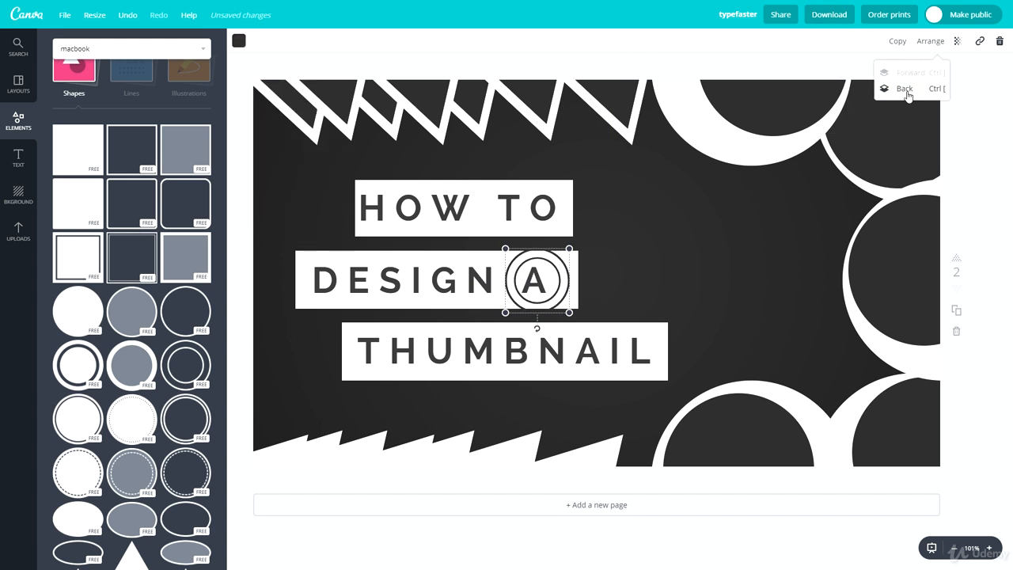
Step: Shrink the double ring slightly to fit inside the white box and center it on the letter A
{"action": "left_click_drag", "start_coordinate": [569, 250], "coordinate": [548, 280]}
{"action": "key", "text": "Right"}
{"action": "key", "text": "Right"}
{"action": "key", "text": "Right"}
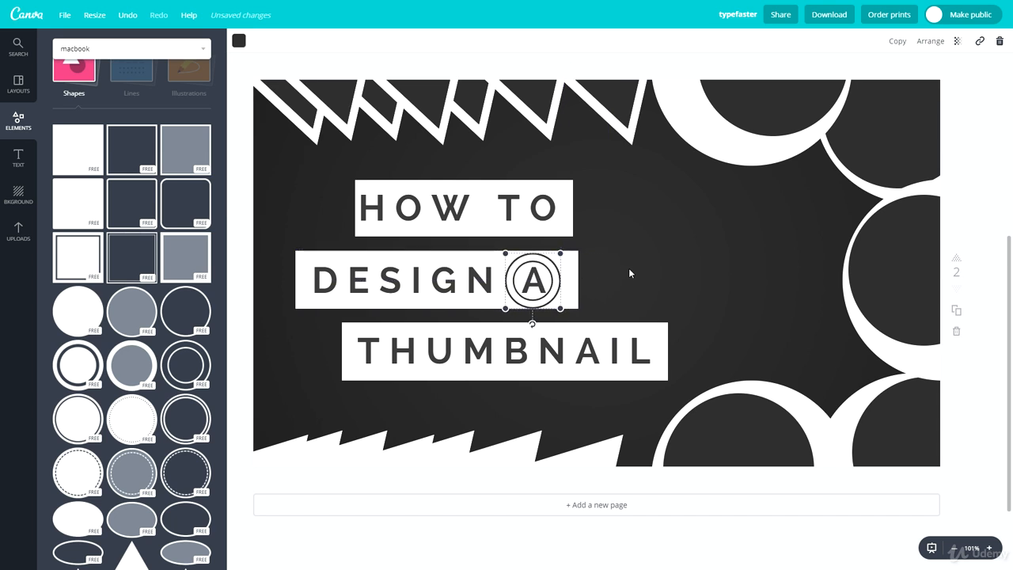
{"action": "key", "text": "Up"}
{"action": "left_click", "coordinate": [651, 296]}
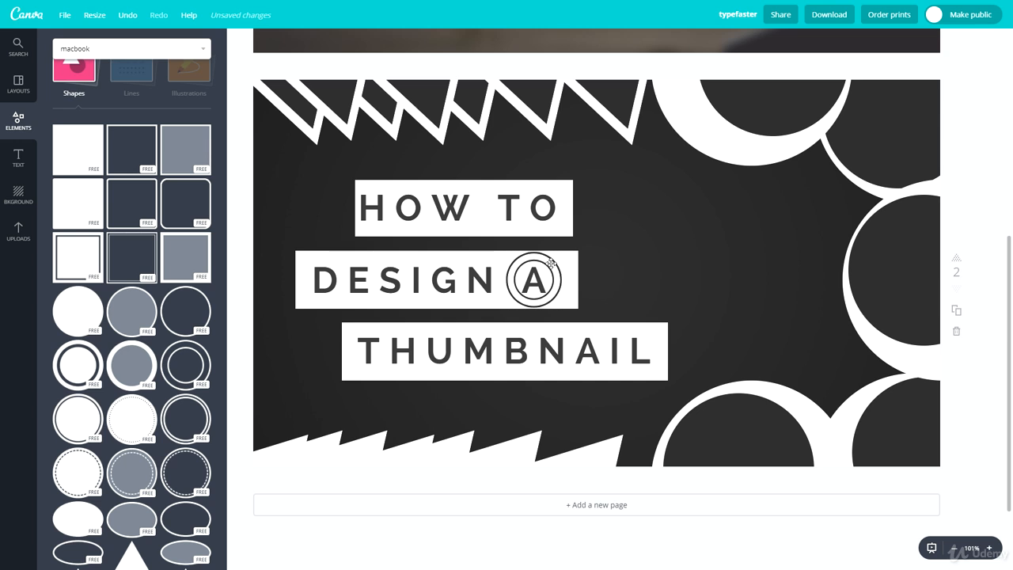
Step: Move the double ring off the letter A into the circle at the page's right edge, recolor it white and enlarge it
{"action": "left_click_drag", "start_coordinate": [550, 263], "coordinate": [912, 261]}
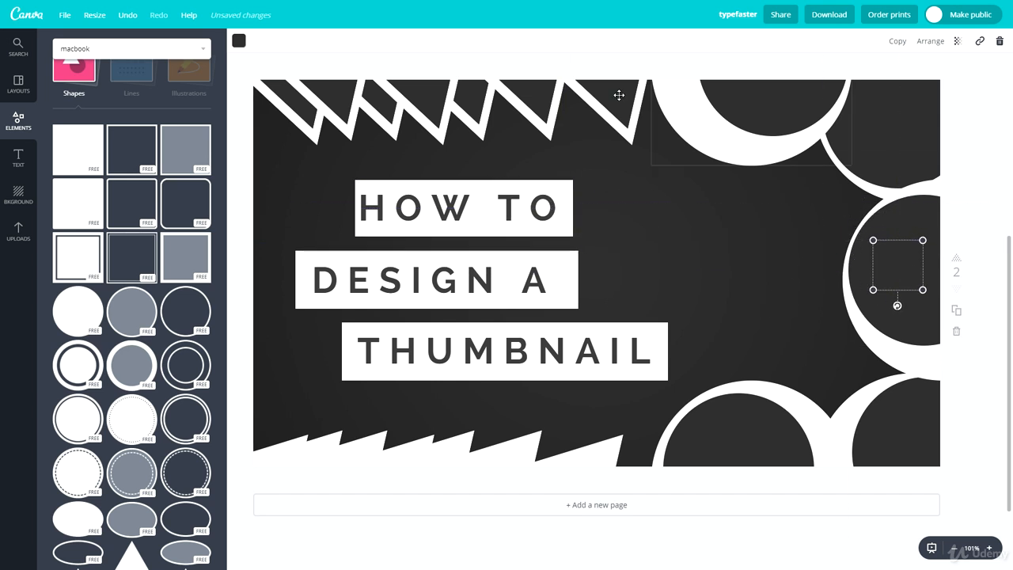
{"action": "left_click", "coordinate": [239, 43]}
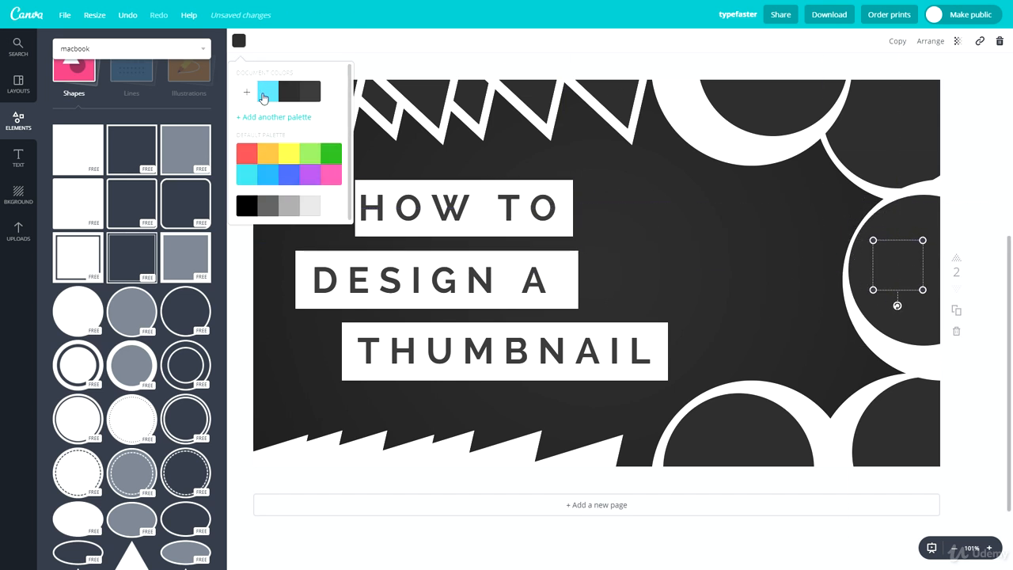
{"action": "left_click", "coordinate": [312, 206]}
{"action": "left_click_drag", "start_coordinate": [873, 290], "coordinate": [829, 374]}
Step: Duplicate the white double ring and place copies inside the other four dark circles around the page's edges
{"action": "left_click_drag", "start_coordinate": [866, 302], "coordinate": [771, 103]}
{"action": "left_click", "coordinate": [974, 348]}
{"action": "left_click", "coordinate": [904, 263]}
{"action": "key", "text": "ctrl+d"}
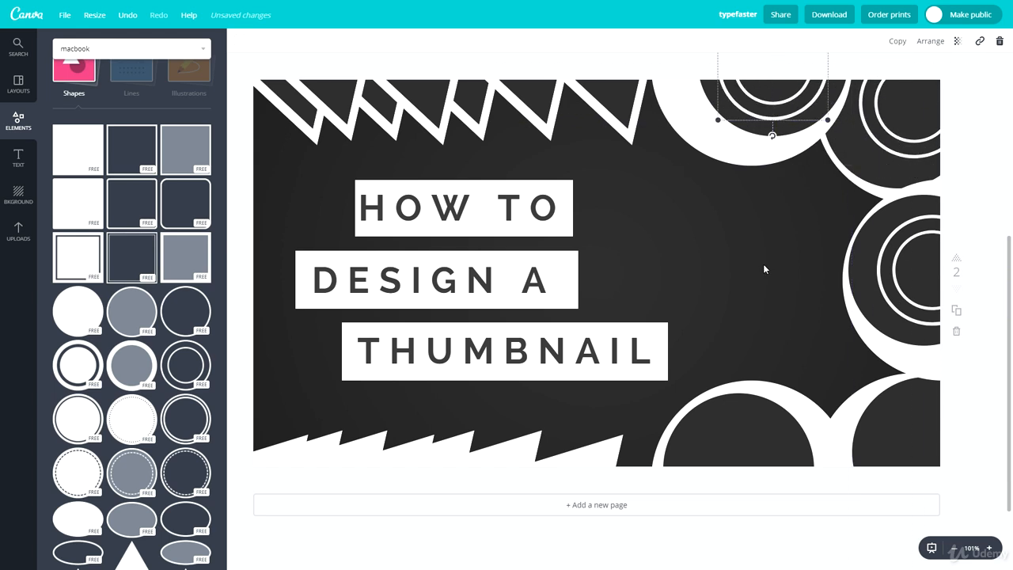
{"action": "left_click", "coordinate": [763, 264]}
{"action": "key", "text": "ctrl+v"}
{"action": "left_click_drag", "start_coordinate": [911, 134], "coordinate": [698, 433]}
{"action": "left_click", "coordinate": [729, 261]}
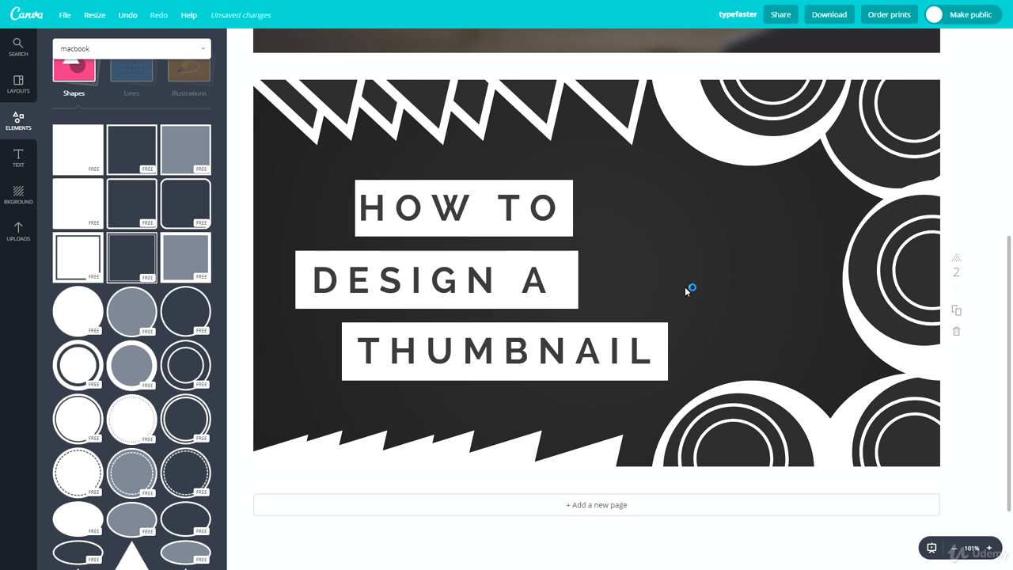
Step: Select all three title lines with their white boxes and move them together slightly right and up on the page
{"action": "left_click_drag", "start_coordinate": [620, 400], "coordinate": [381, 258]}
{"action": "left_click_drag", "start_coordinate": [346, 172], "coordinate": [629, 377]}
{"action": "left_click_drag", "start_coordinate": [507, 345], "coordinate": [561, 336]}
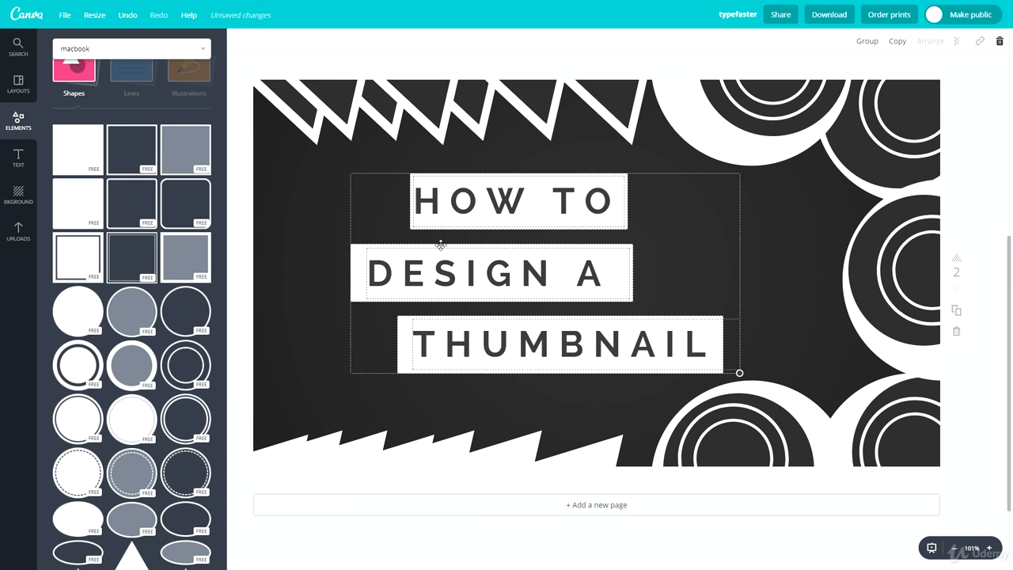
{"action": "left_click", "coordinate": [297, 224]}
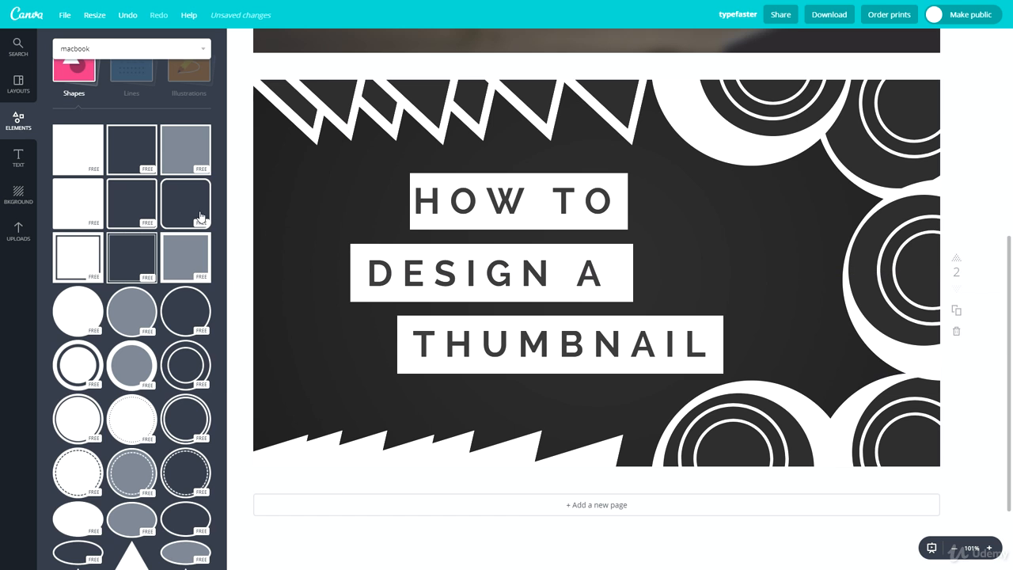
{"action": "scroll", "coordinate": [146, 363], "scroll_direction": "down", "scroll_amount": 4}
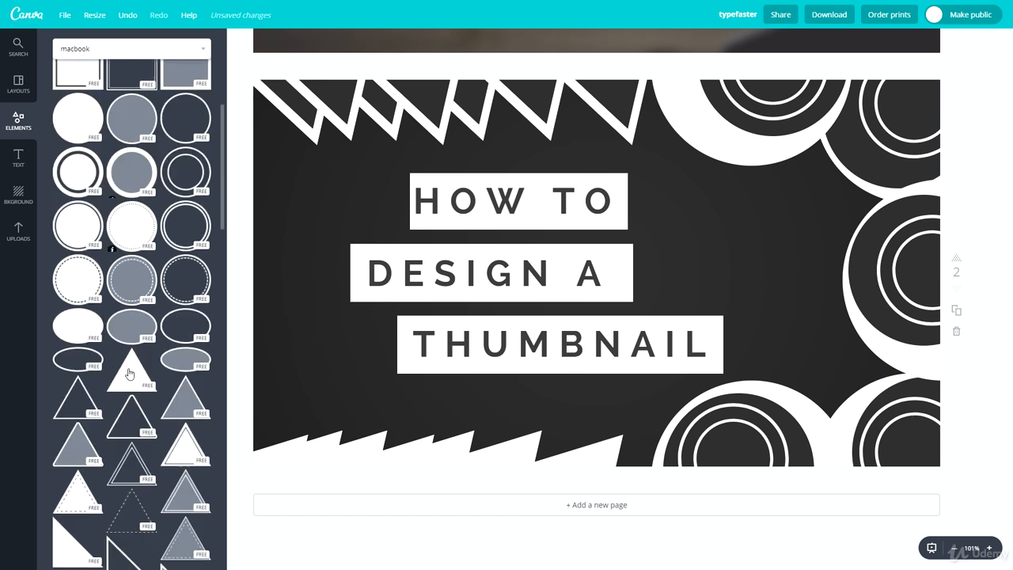
{"action": "scroll", "coordinate": [70, 284], "scroll_direction": "down", "scroll_amount": 2}
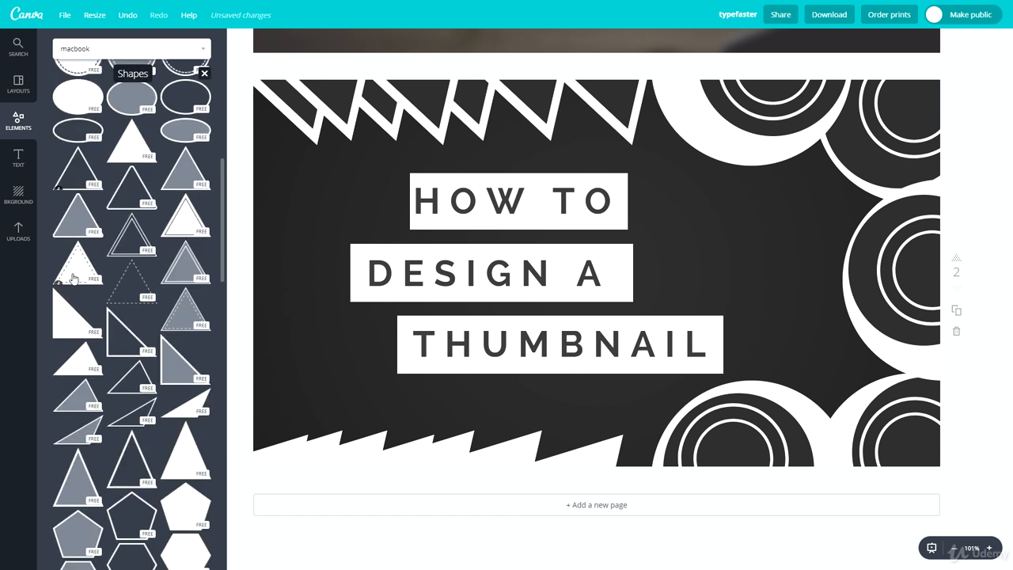
{"action": "scroll", "coordinate": [80, 306], "scroll_direction": "down", "scroll_amount": 2}
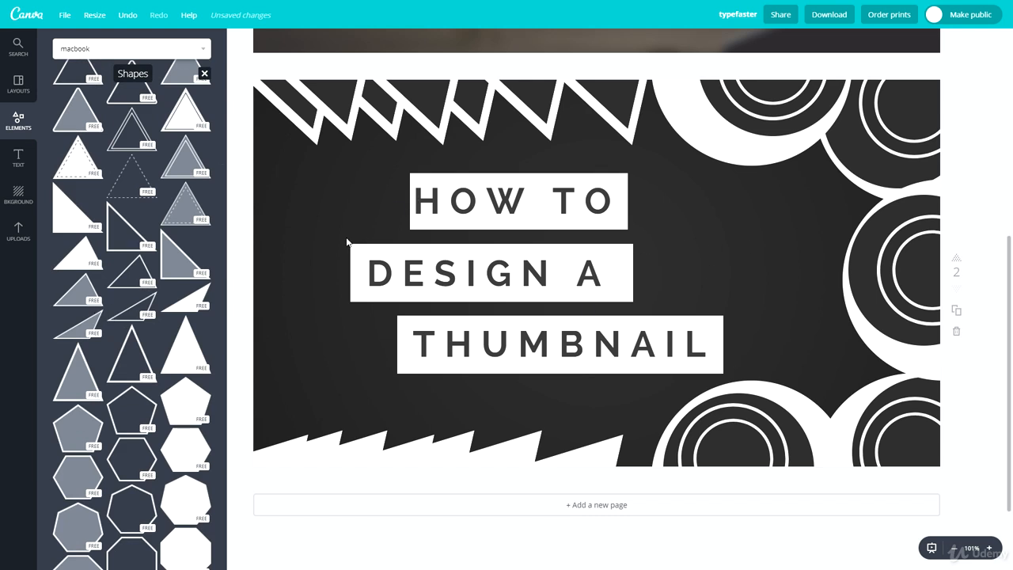
Step: Rename the design to CREATIVE
{"action": "left_click", "coordinate": [737, 14]}
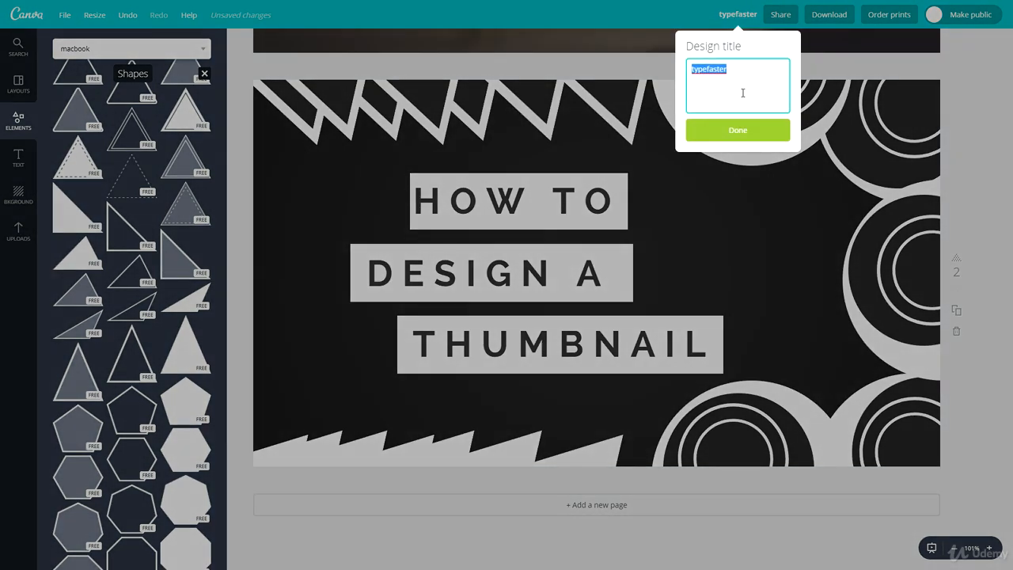
{"action": "type", "text": "CREATIVE"}
{"action": "key", "text": "Return"}
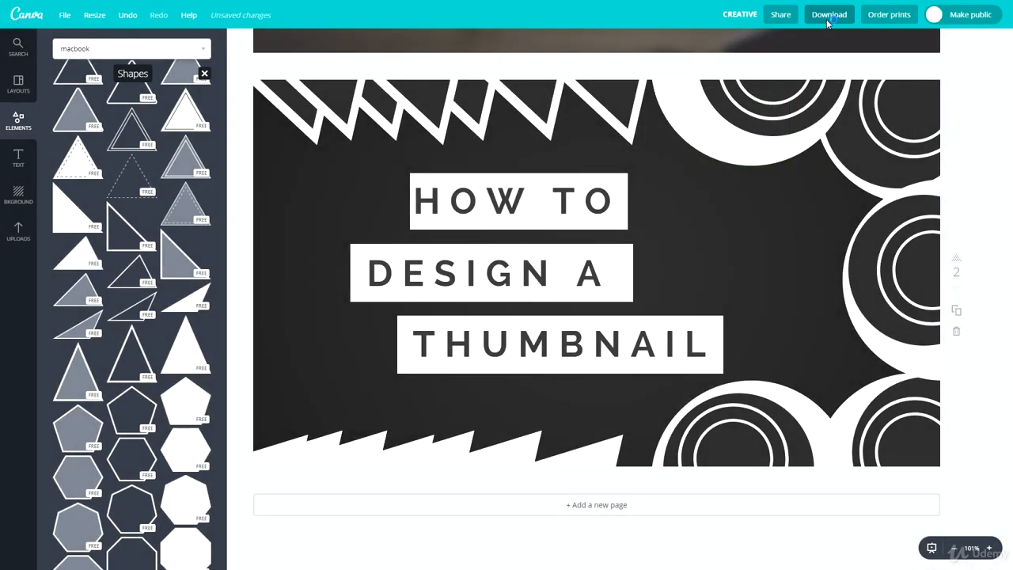
Step: Set the download options to page 2 only with JPG as the file type, and close them without downloading
{"action": "left_click", "coordinate": [828, 17]}
{"action": "left_click", "coordinate": [821, 75]}
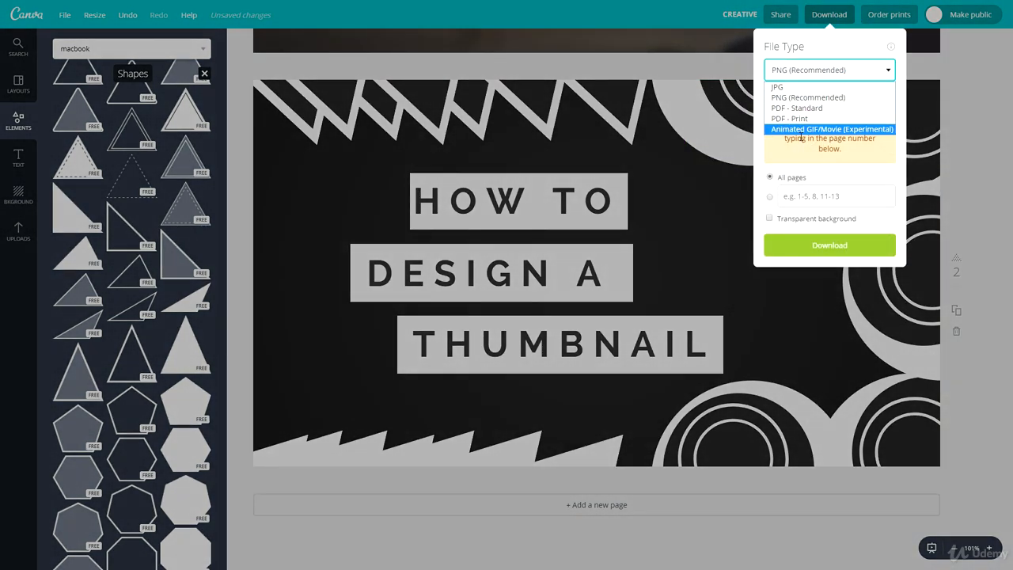
{"action": "left_click", "coordinate": [783, 72]}
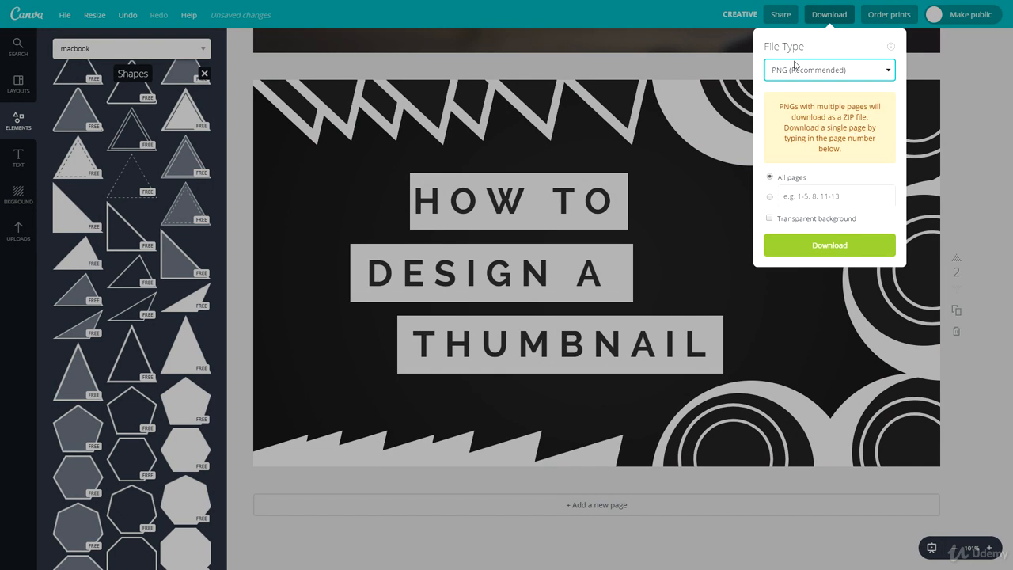
{"action": "left_click", "coordinate": [769, 197]}
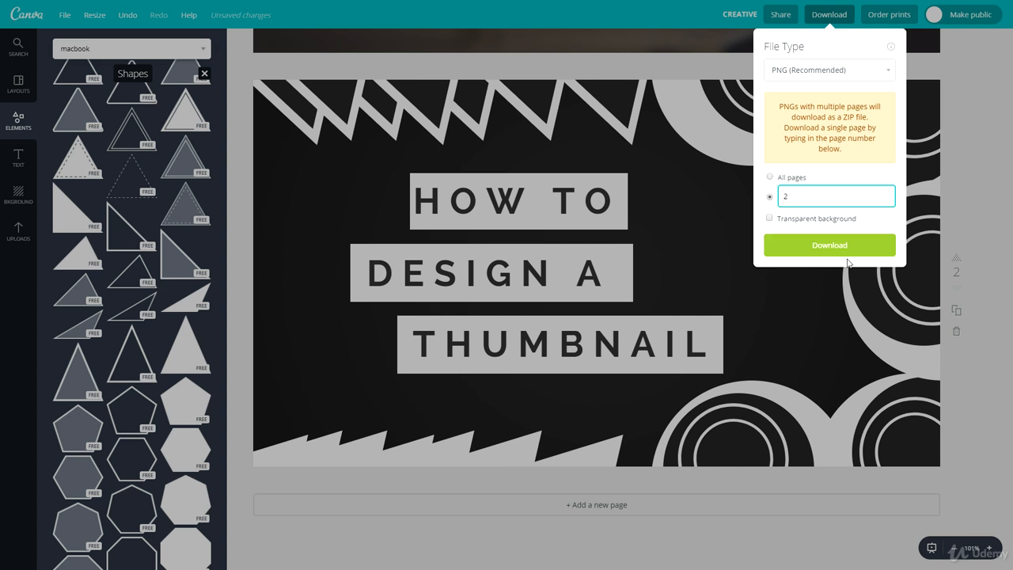
{"action": "left_click", "coordinate": [804, 76]}
{"action": "left_click", "coordinate": [803, 94]}
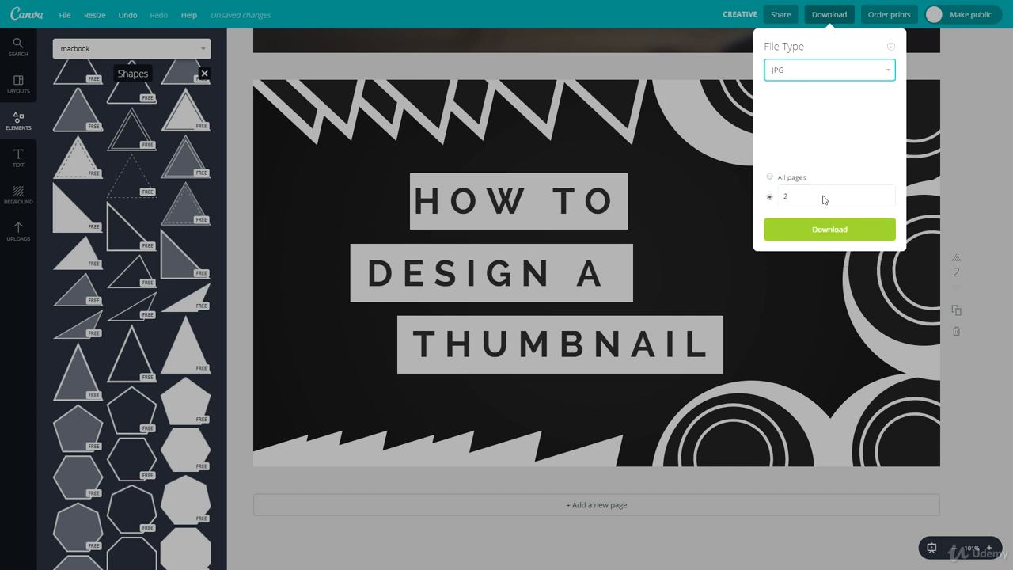
{"action": "left_click", "coordinate": [977, 135]}
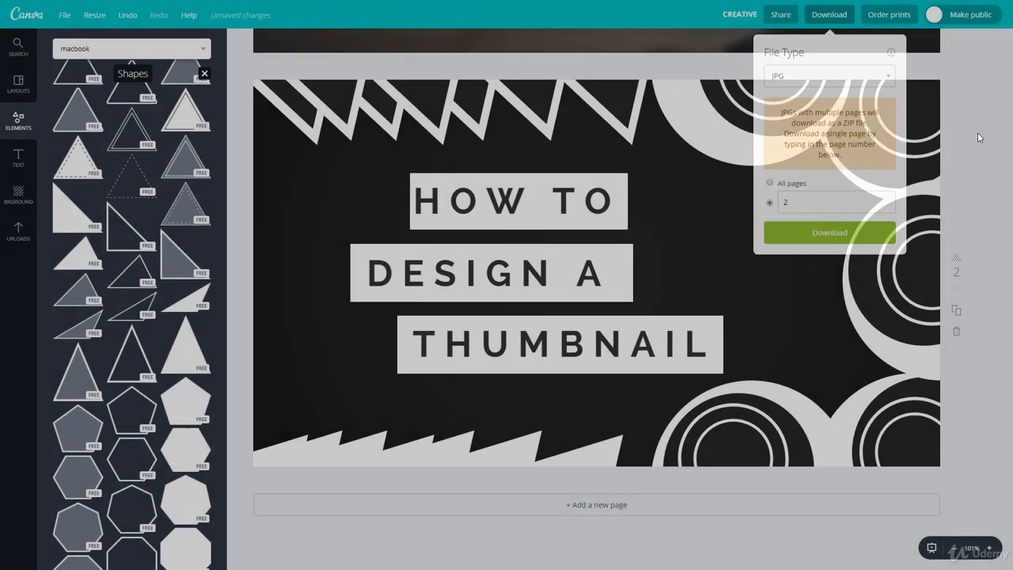